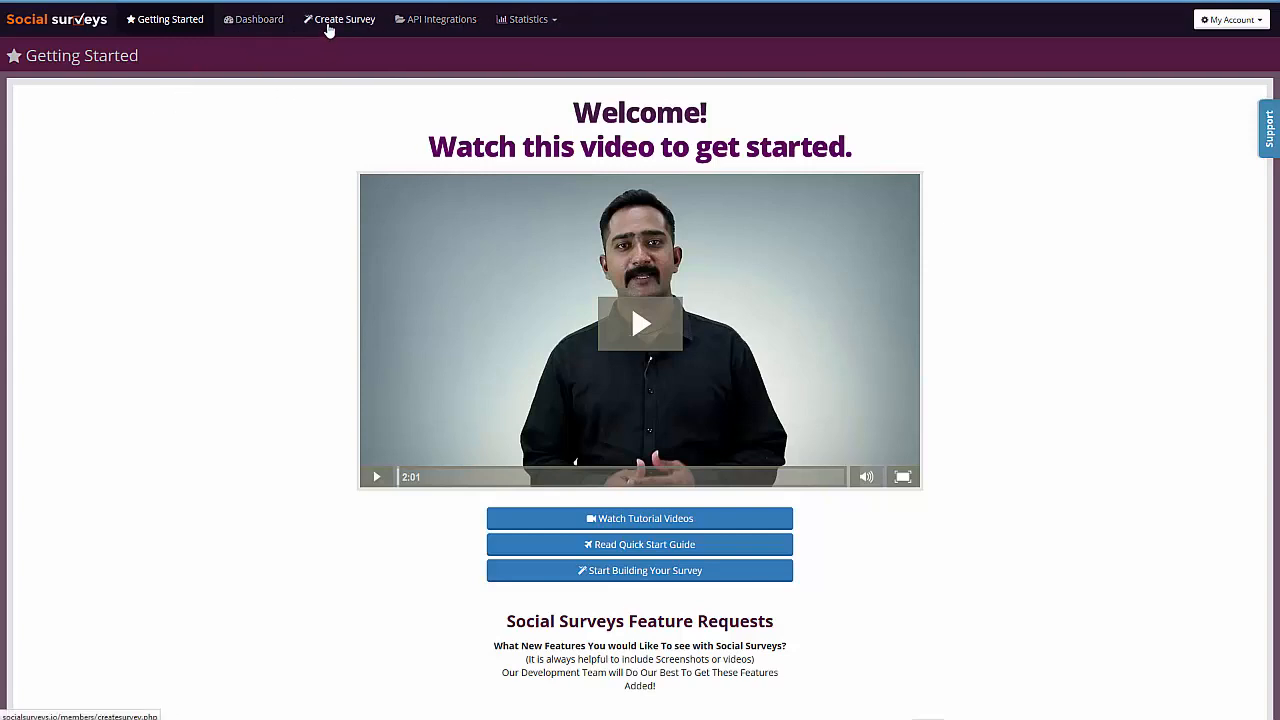
- Create a new survey named with the owner's first name plus "Live Demo", without choosing questions from the bank
left_click(329, 30)
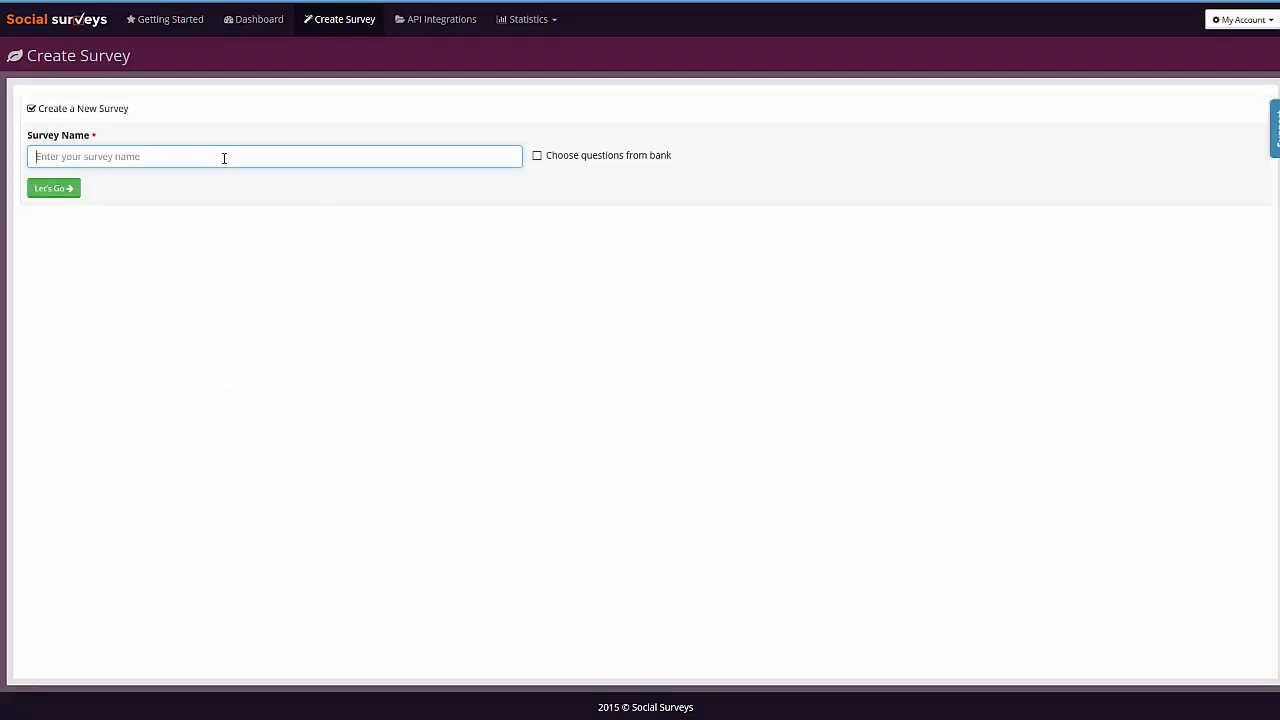
type("Martins Live Demo")
left_click(536, 156)
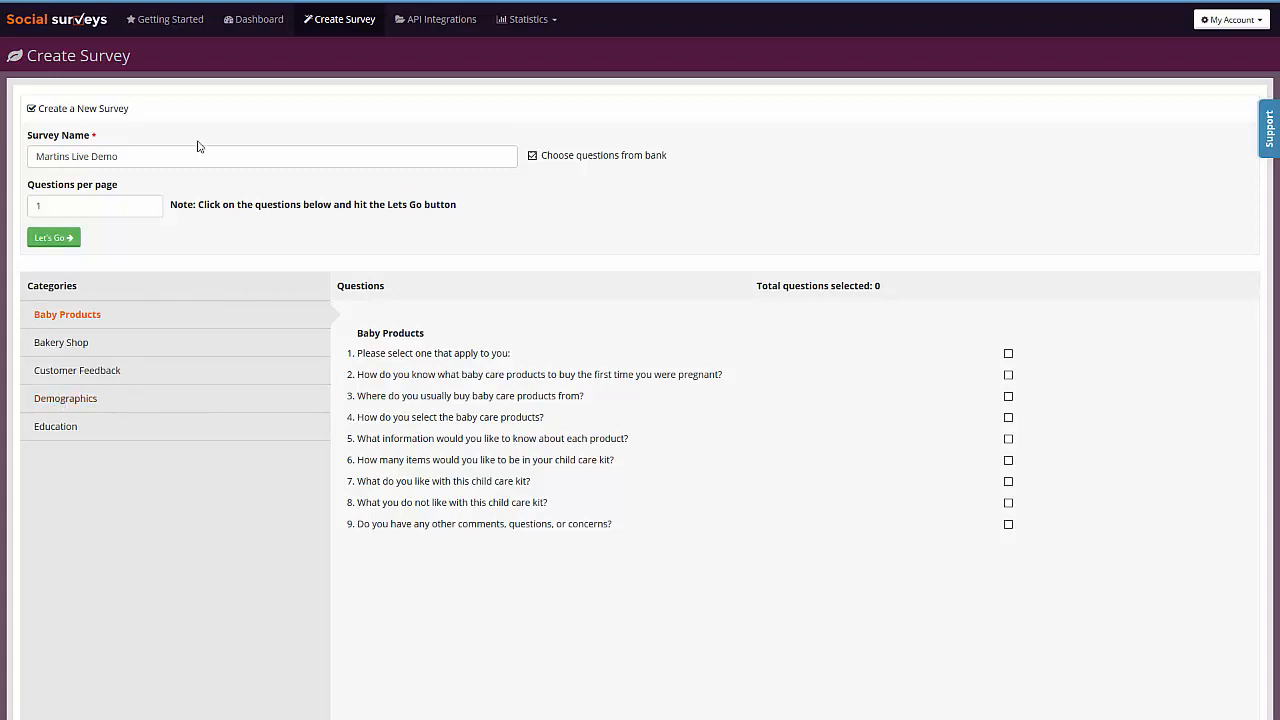
left_click(532, 156)
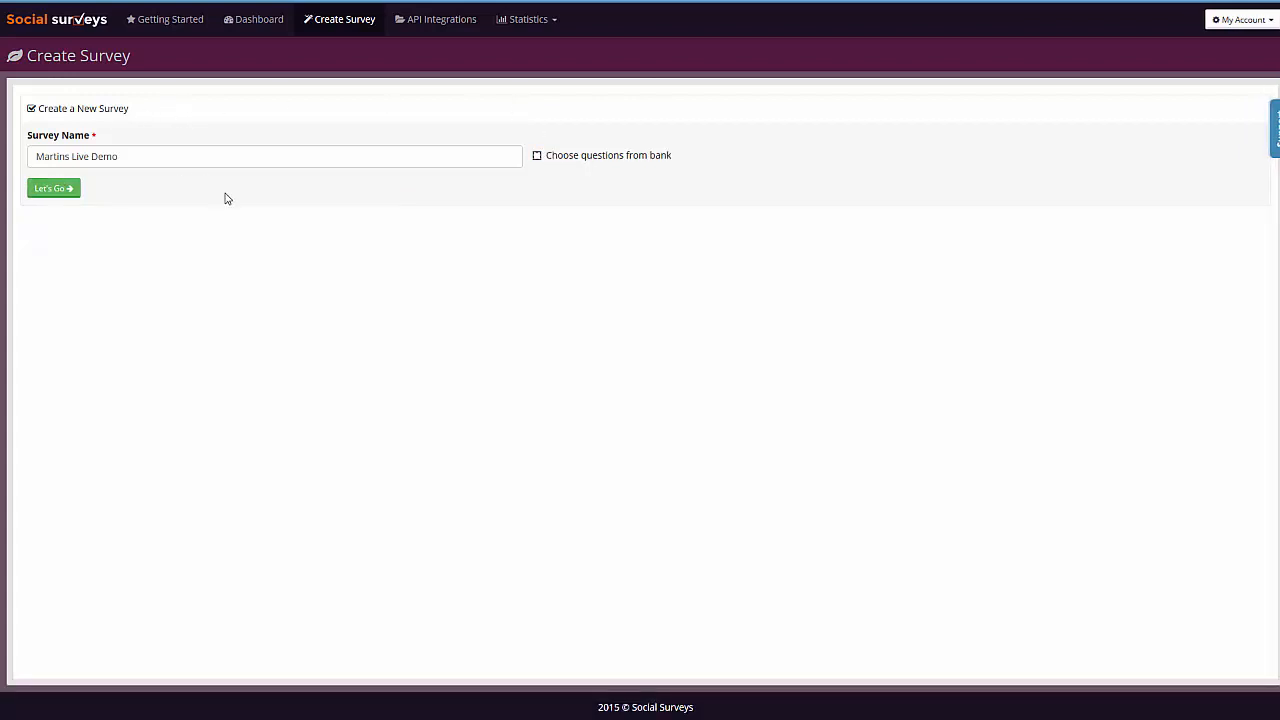
left_click(63, 189)
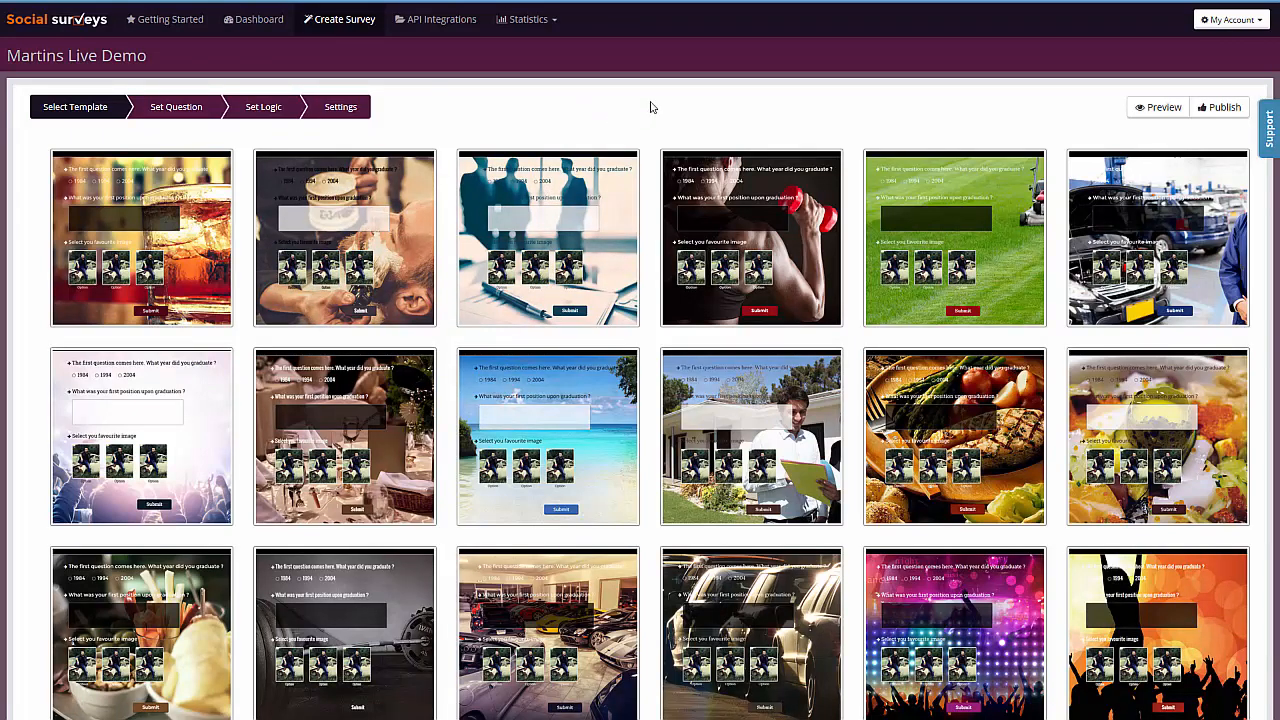
- Look through the full gallery of survey templates and compare their background designs
scroll(650, 107, "down", 1)
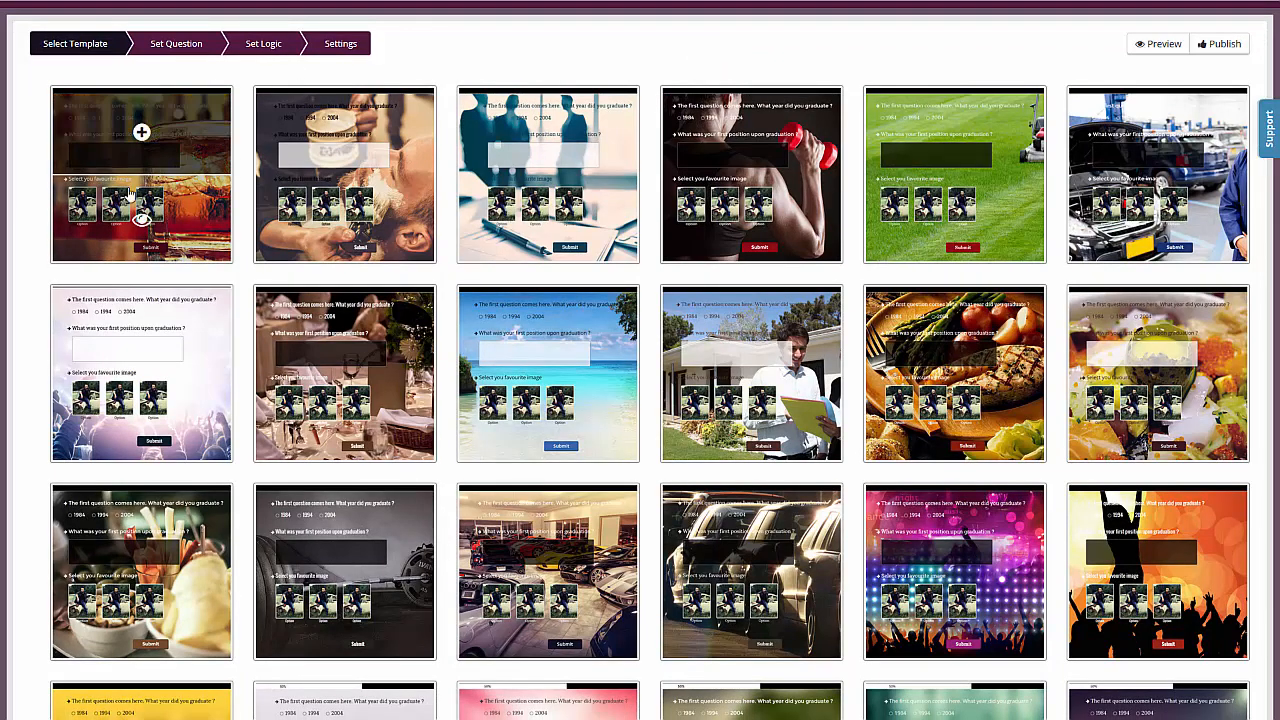
mouse_move(370, 101)
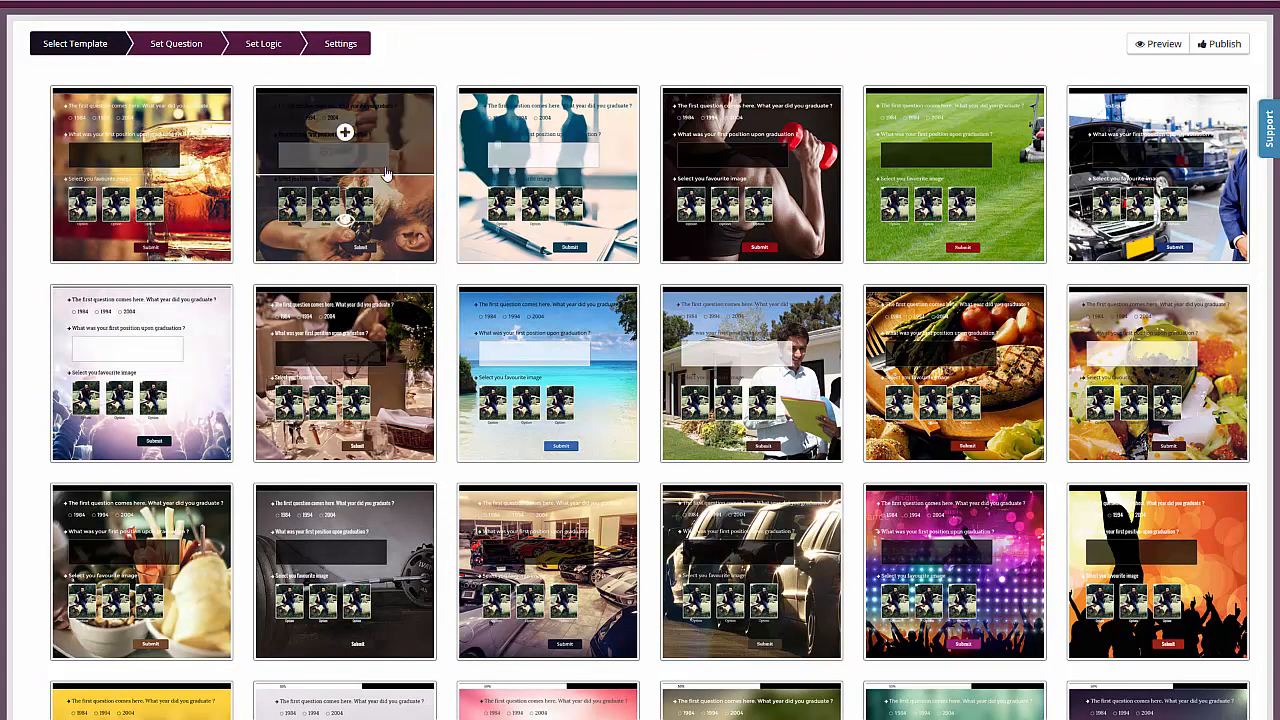
mouse_move(569, 155)
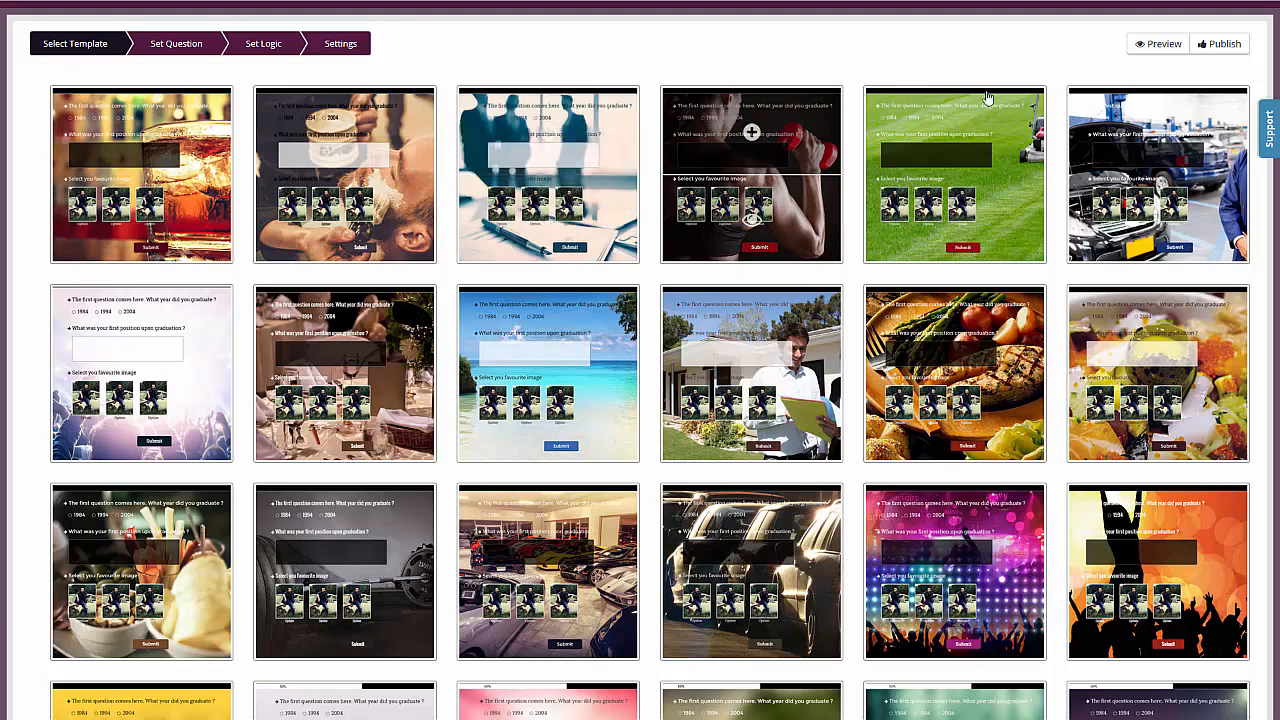
mouse_move(1002, 133)
mouse_move(148, 316)
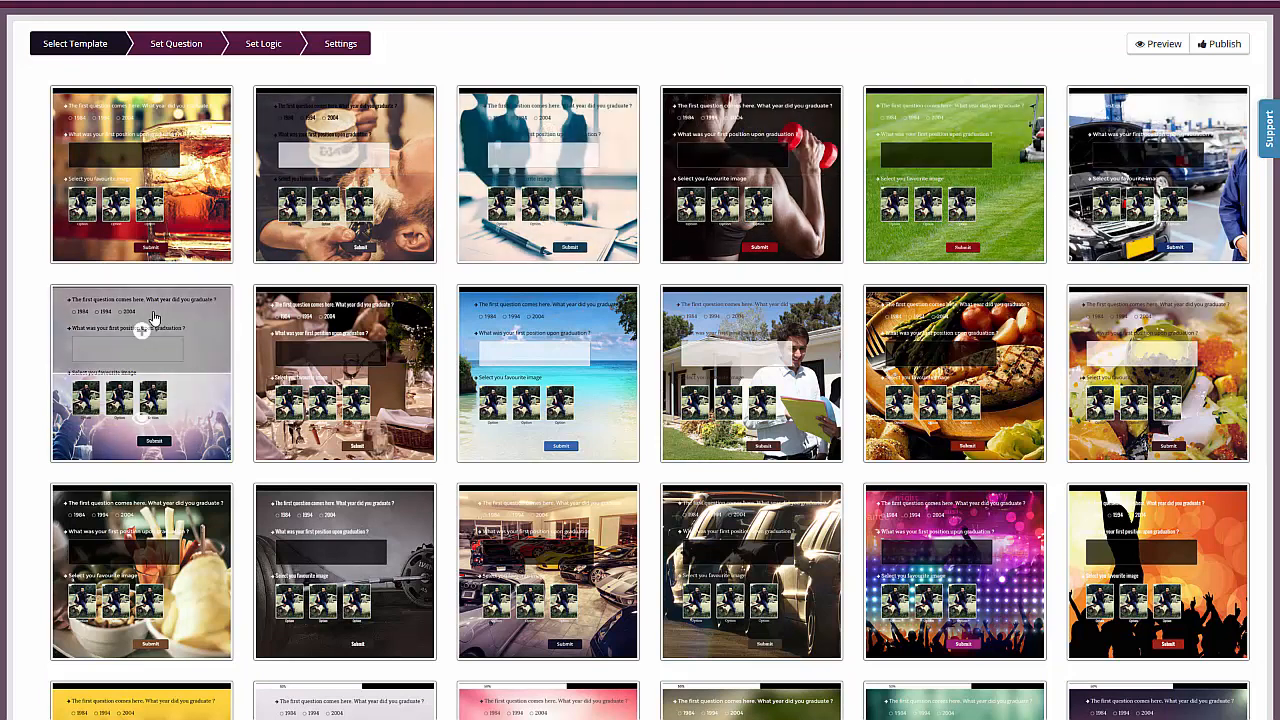
mouse_move(570, 322)
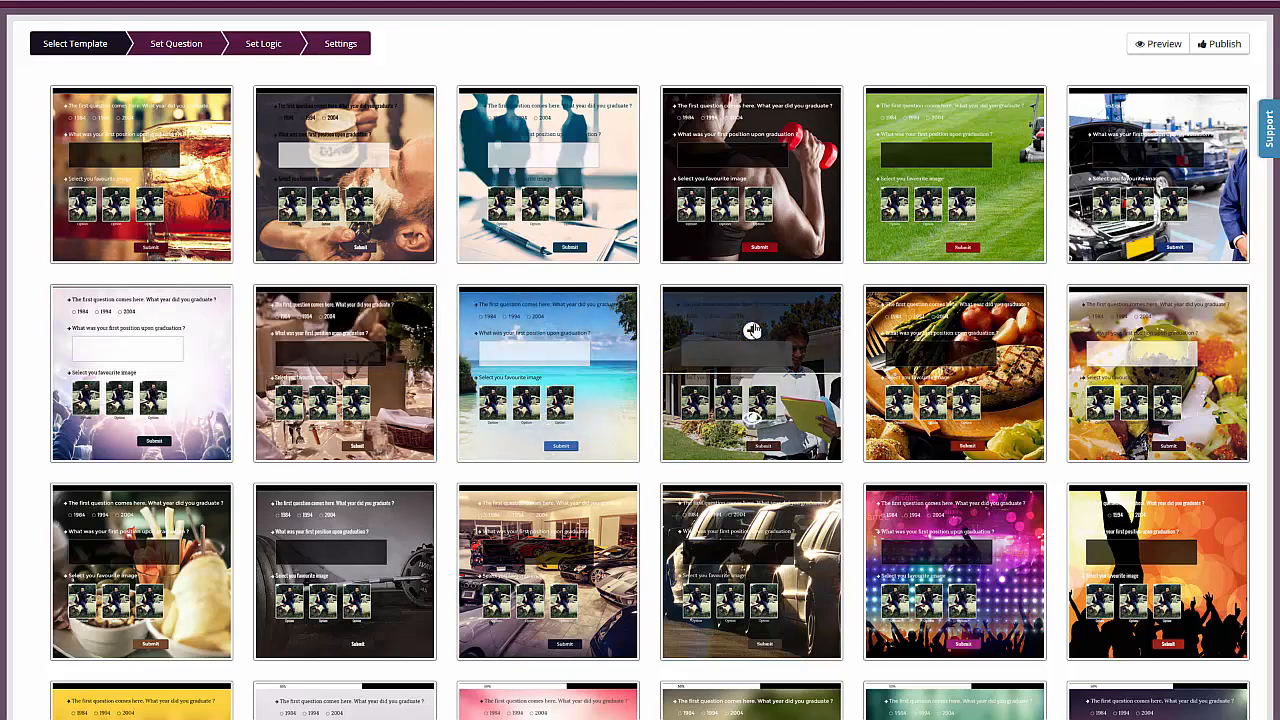
scroll(855, 209, "down", 3)
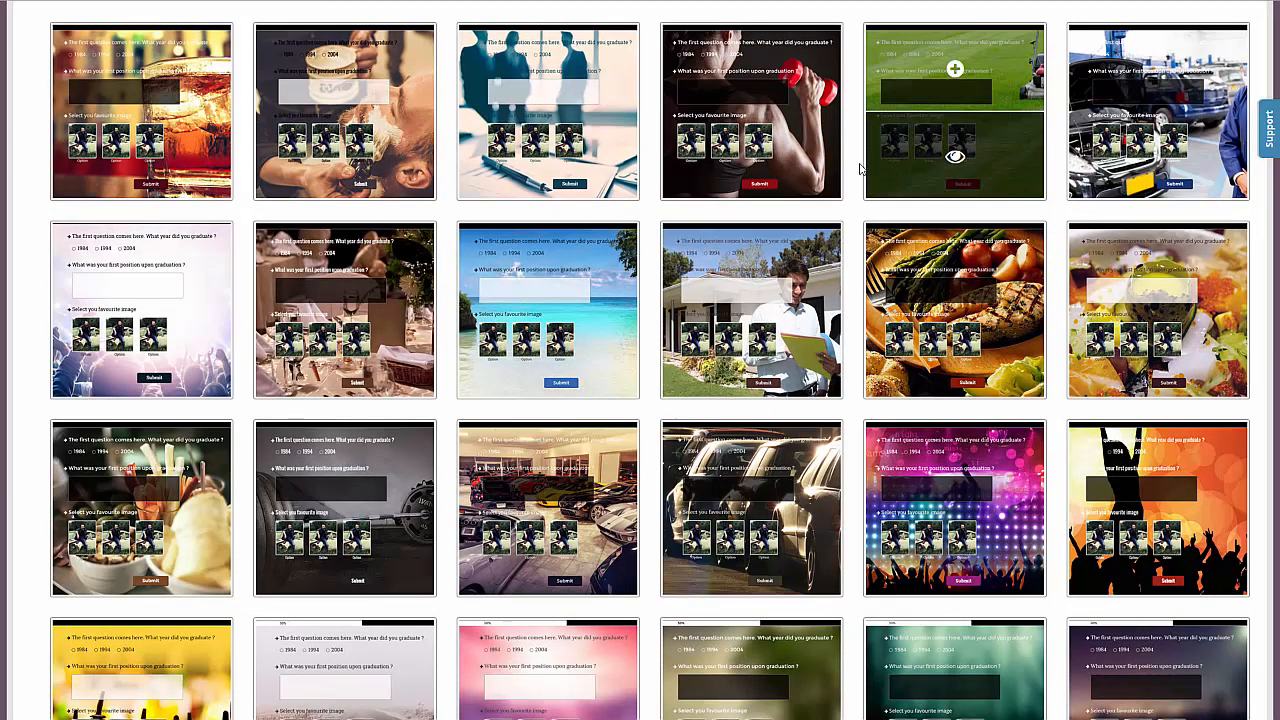
scroll(910, 140, "down", 3)
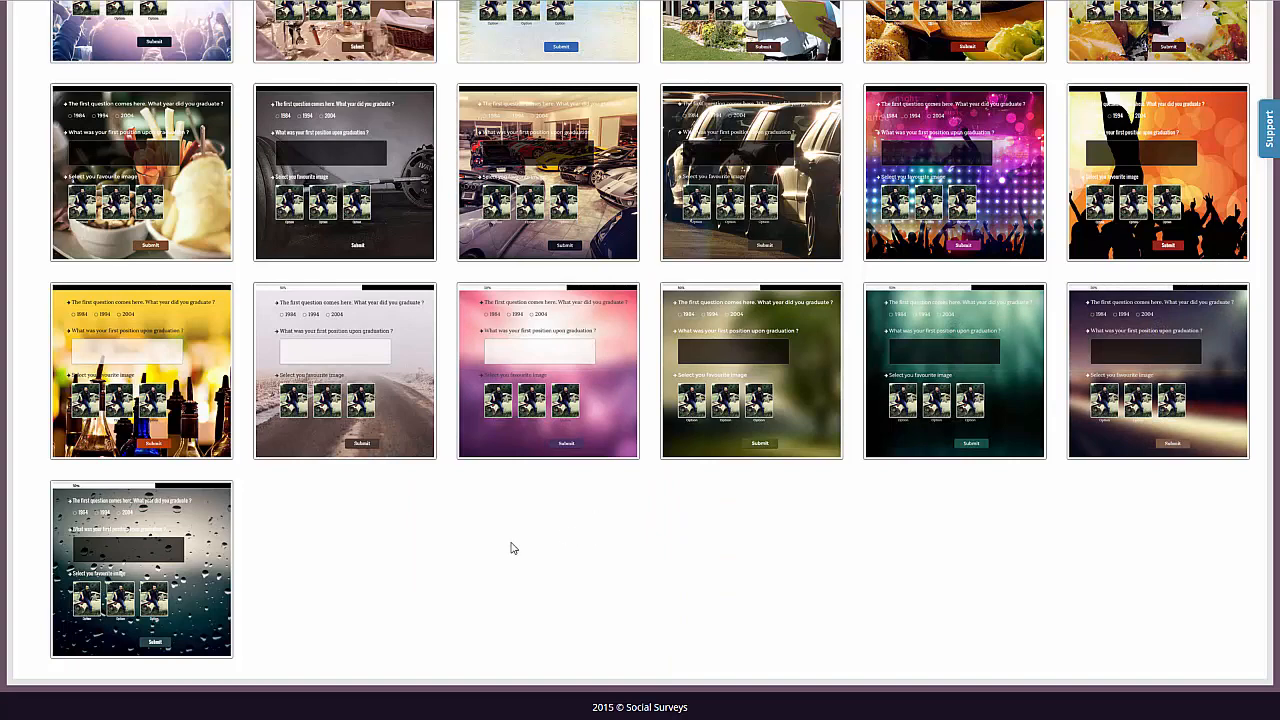
scroll(616, 583, "up", 3)
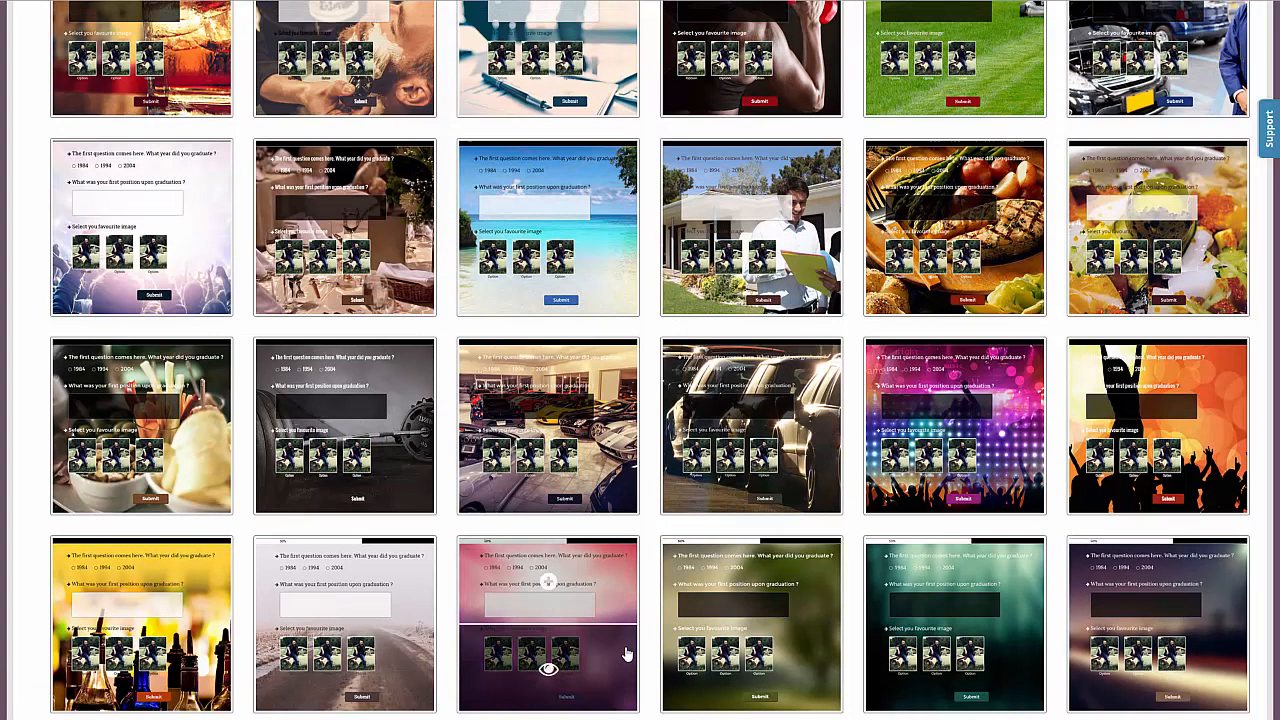
scroll(645, 339, "up", 2)
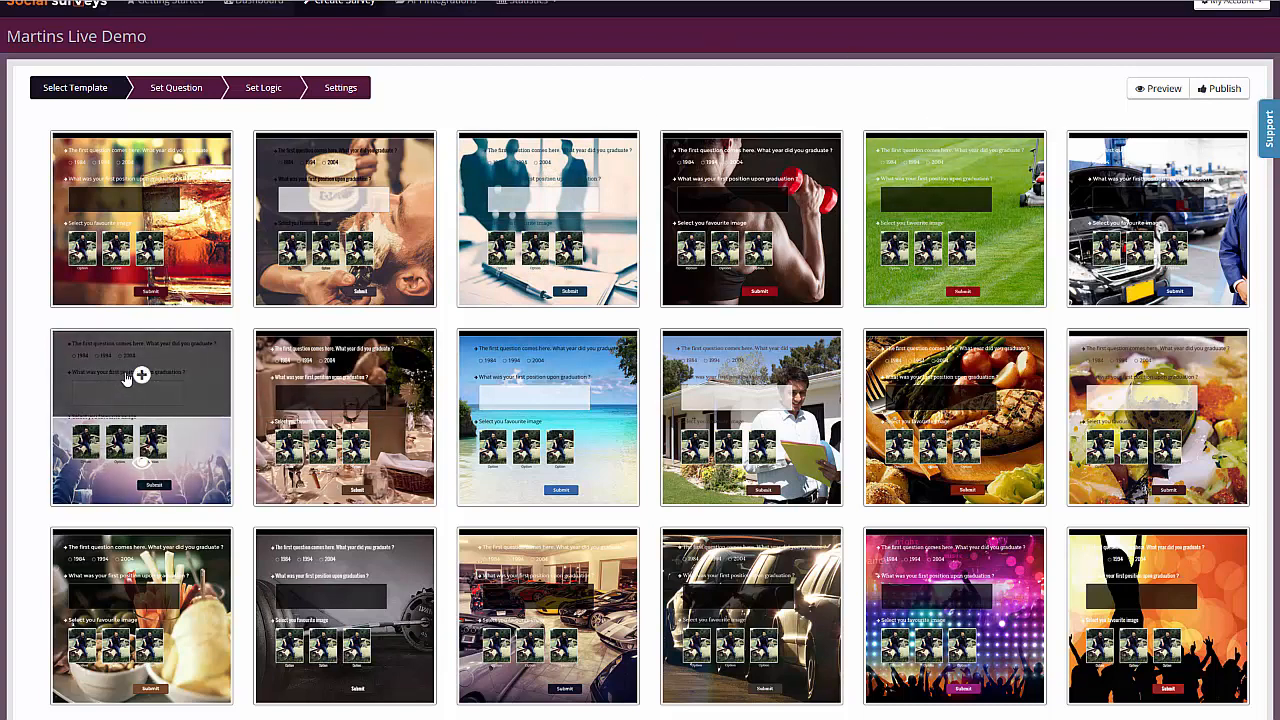
- Preview the light concert-crowd template, apply it to the survey and stay at the question-setting stage
left_click(142, 464)
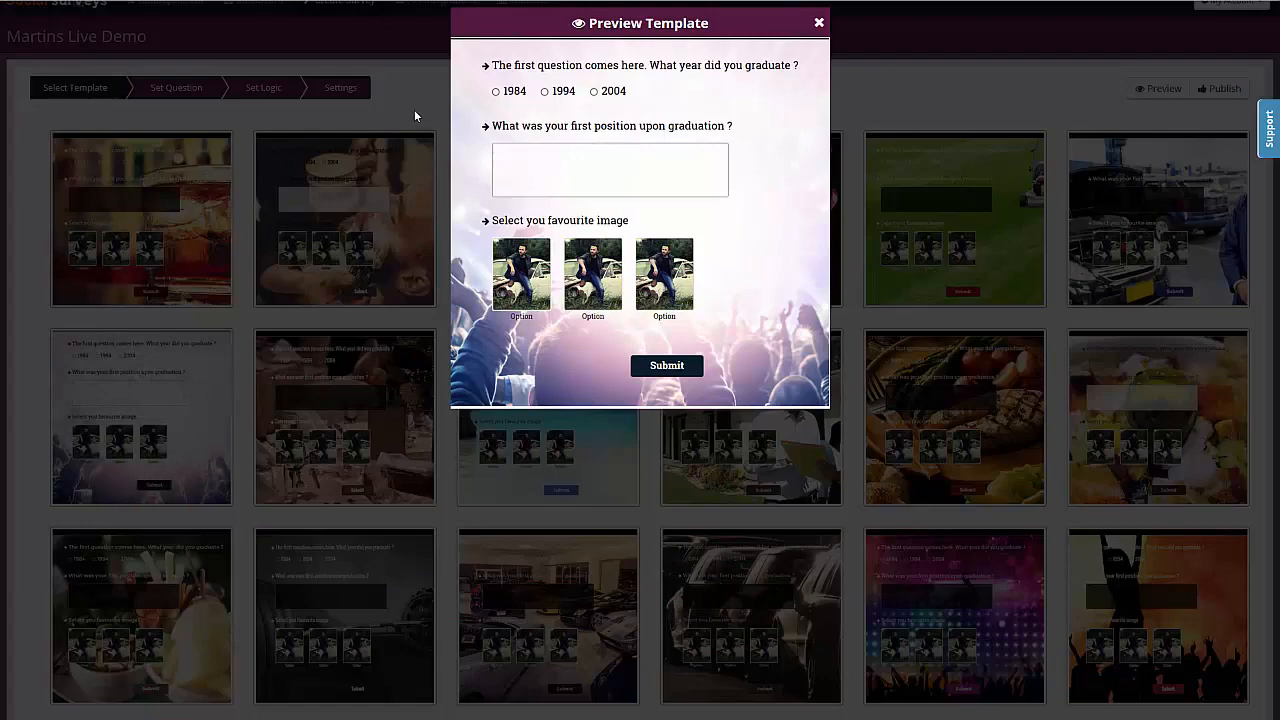
left_click(819, 23)
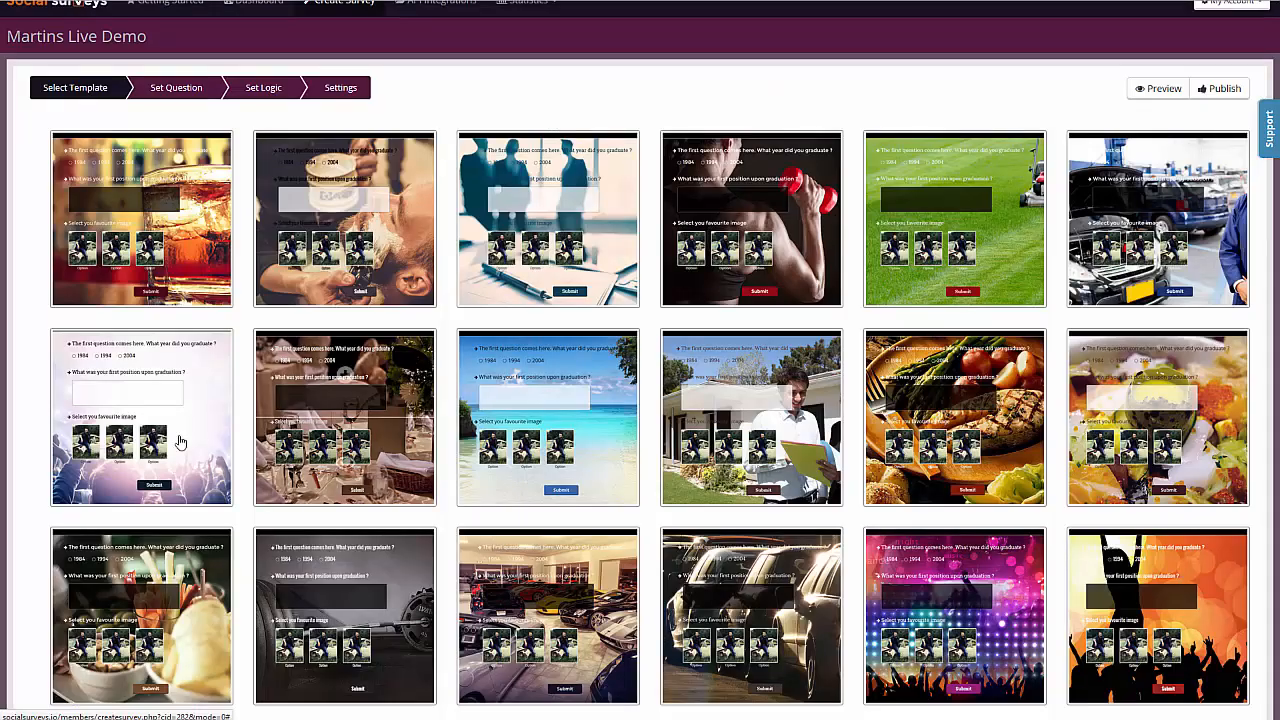
left_click(142, 377)
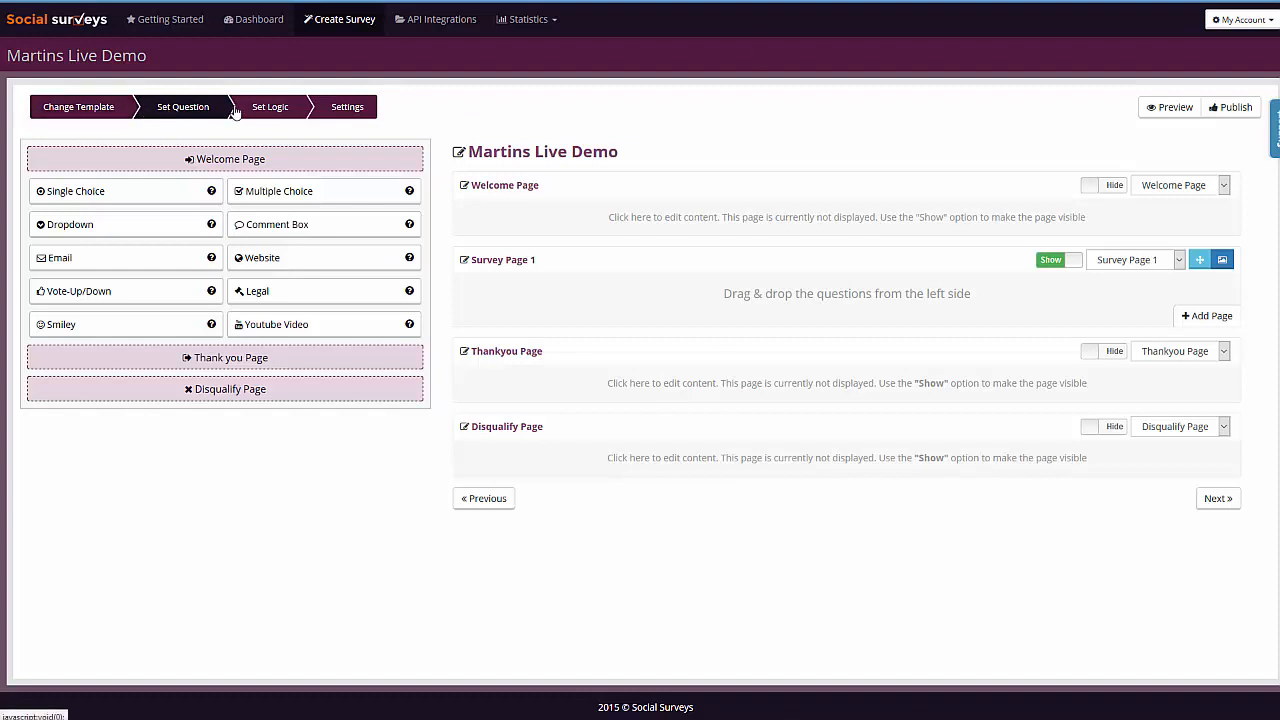
left_click(103, 106)
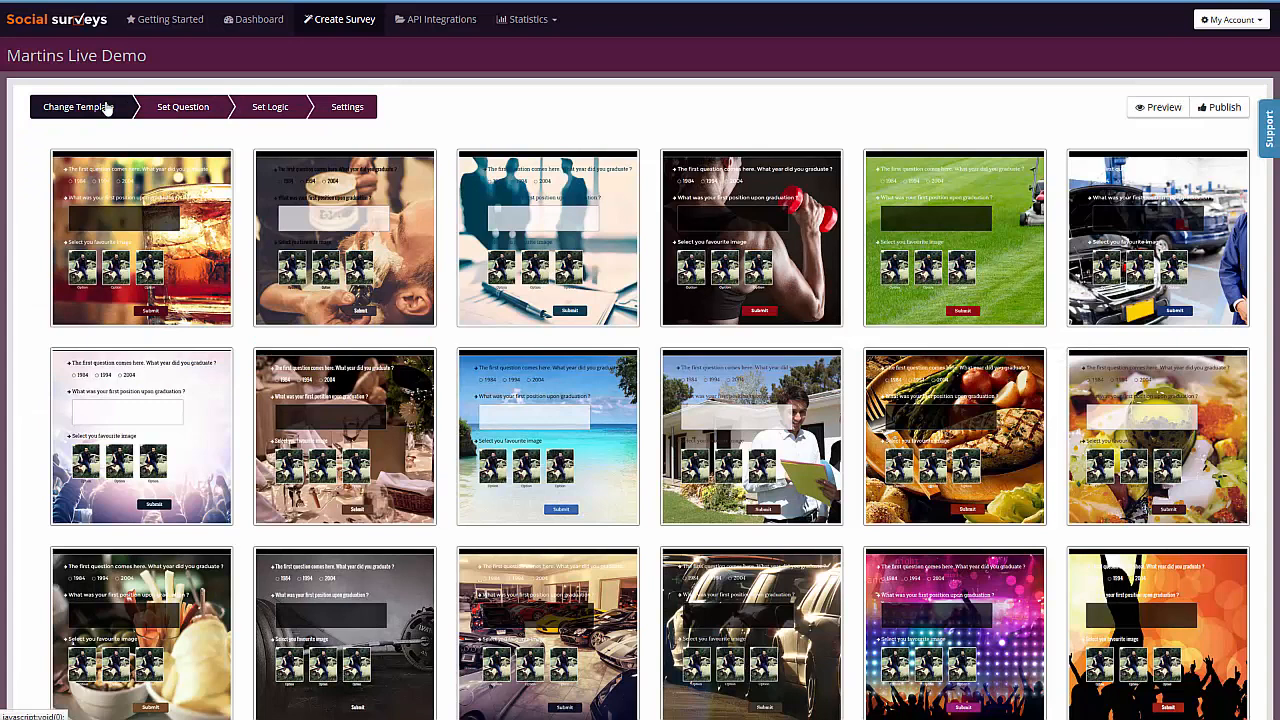
left_click(182, 108)
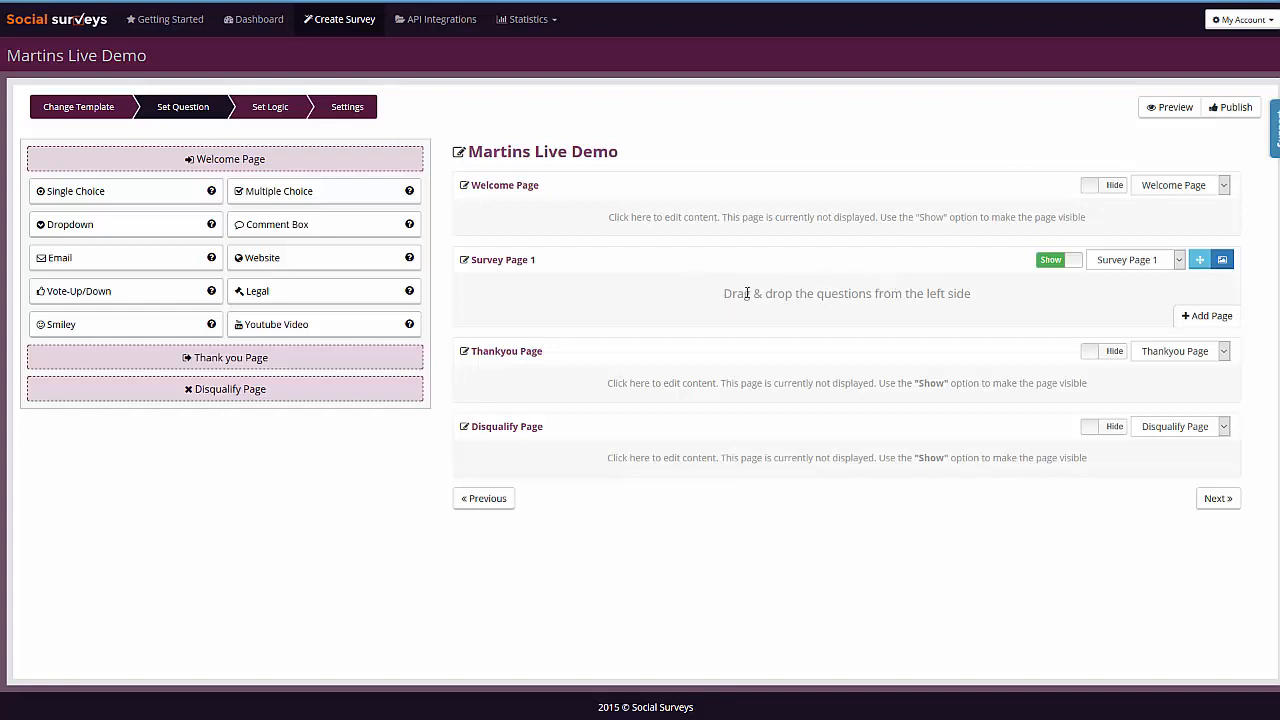
- Show the Welcome Page and replace its greeting text with the pasted bold heading "Club Zero Customer Survey"
left_click(1108, 190)
left_click(831, 218)
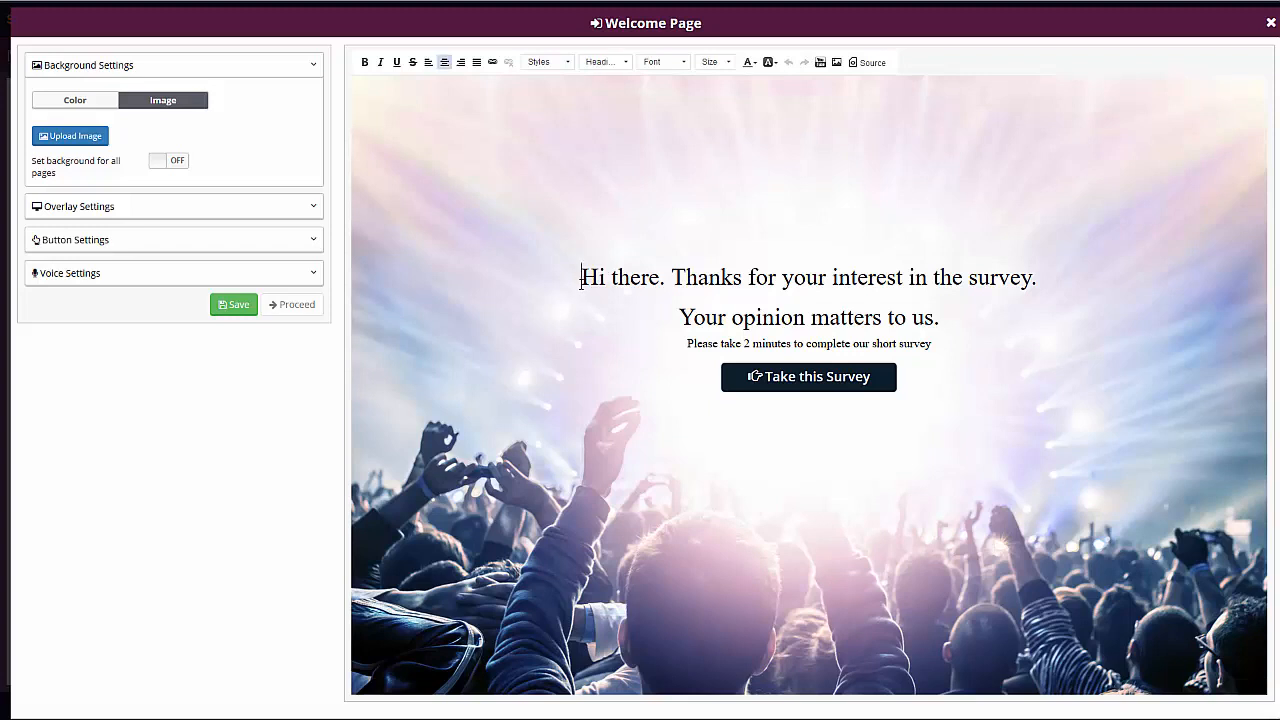
left_click_drag(582, 281, 998, 282)
left_click(998, 280)
left_click_drag(575, 281, 935, 343)
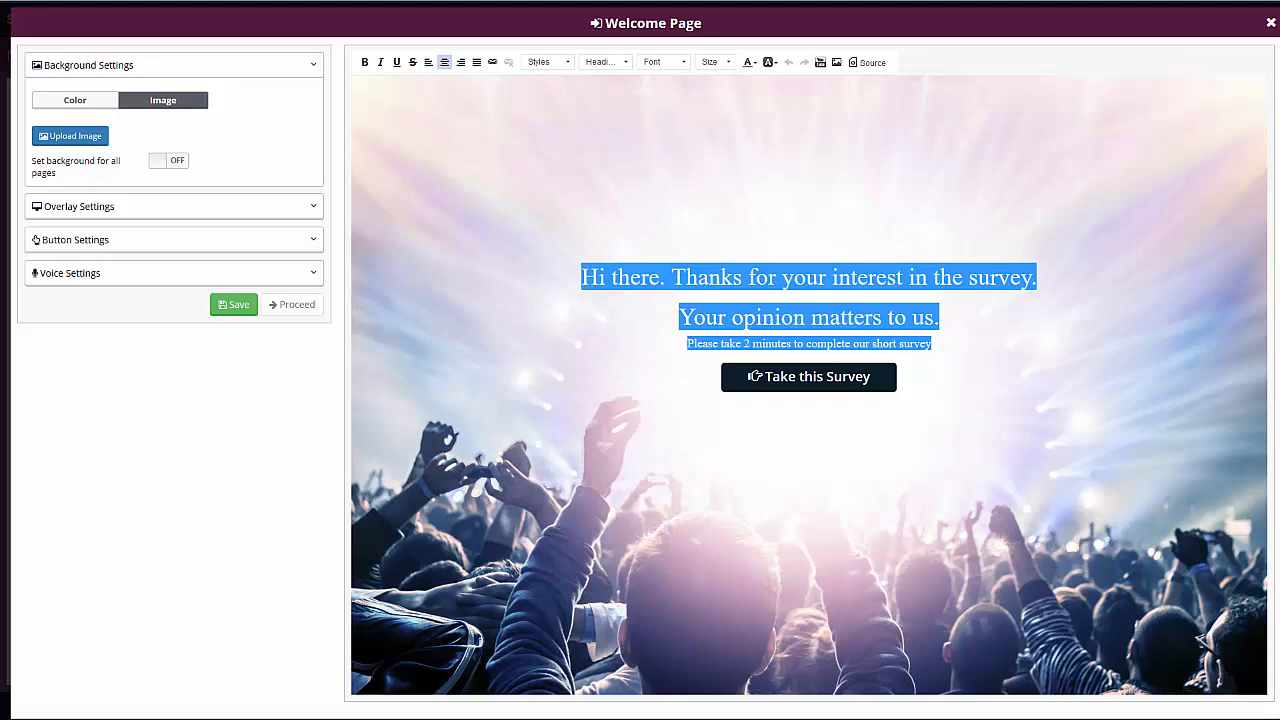
type("Club Zero Customer Survey")
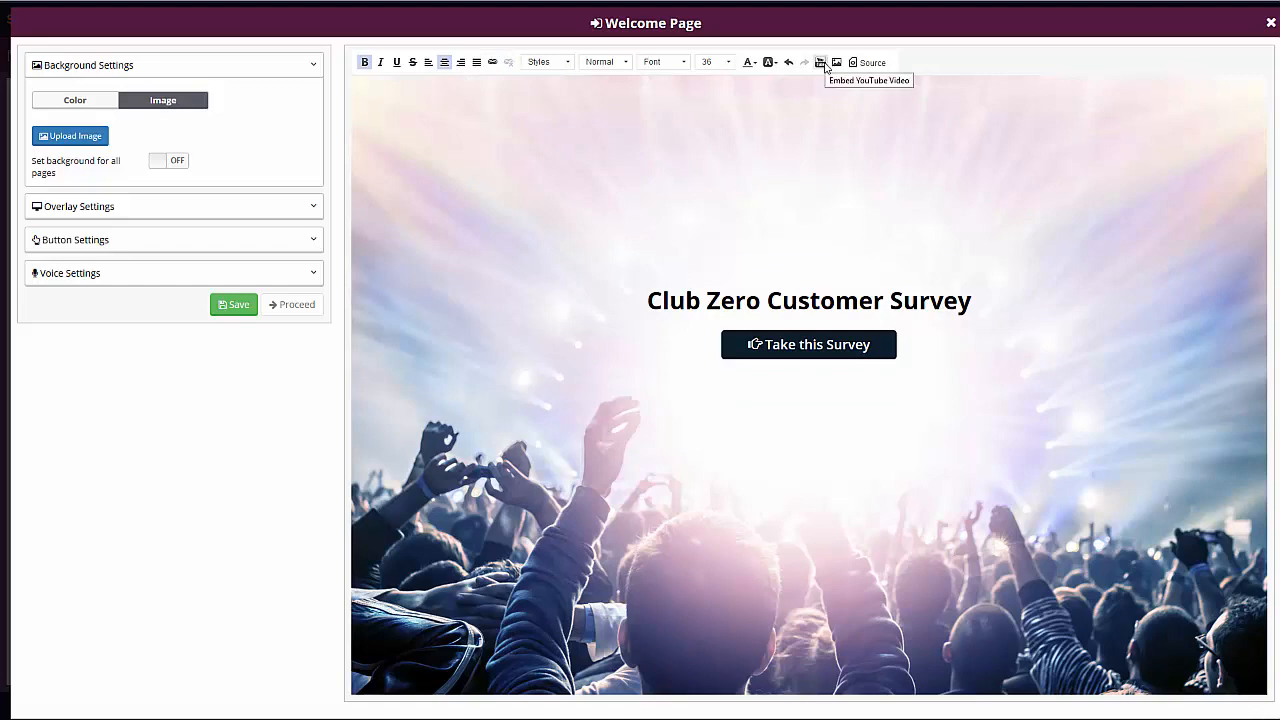
- Insert the 120px-2020_st_amenity_nightclub.svg.png image by URL on a new line above the heading and save the welcome page
left_click(869, 63)
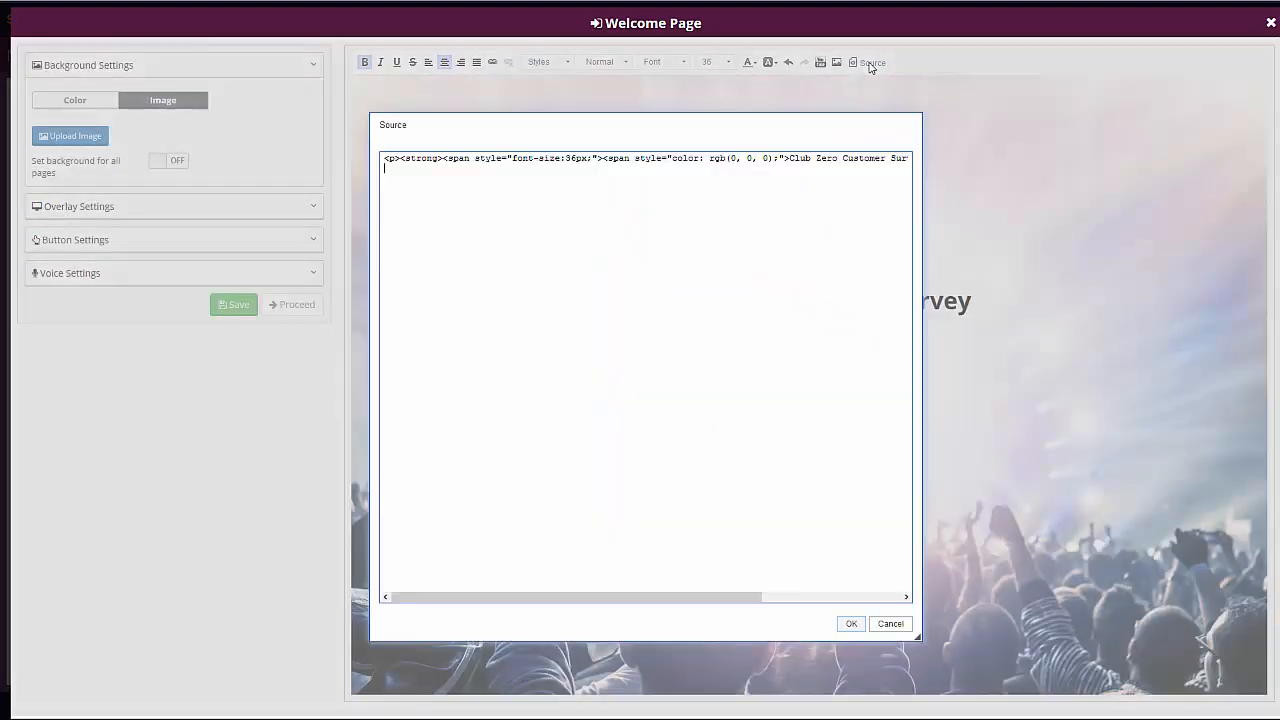
left_click(909, 124)
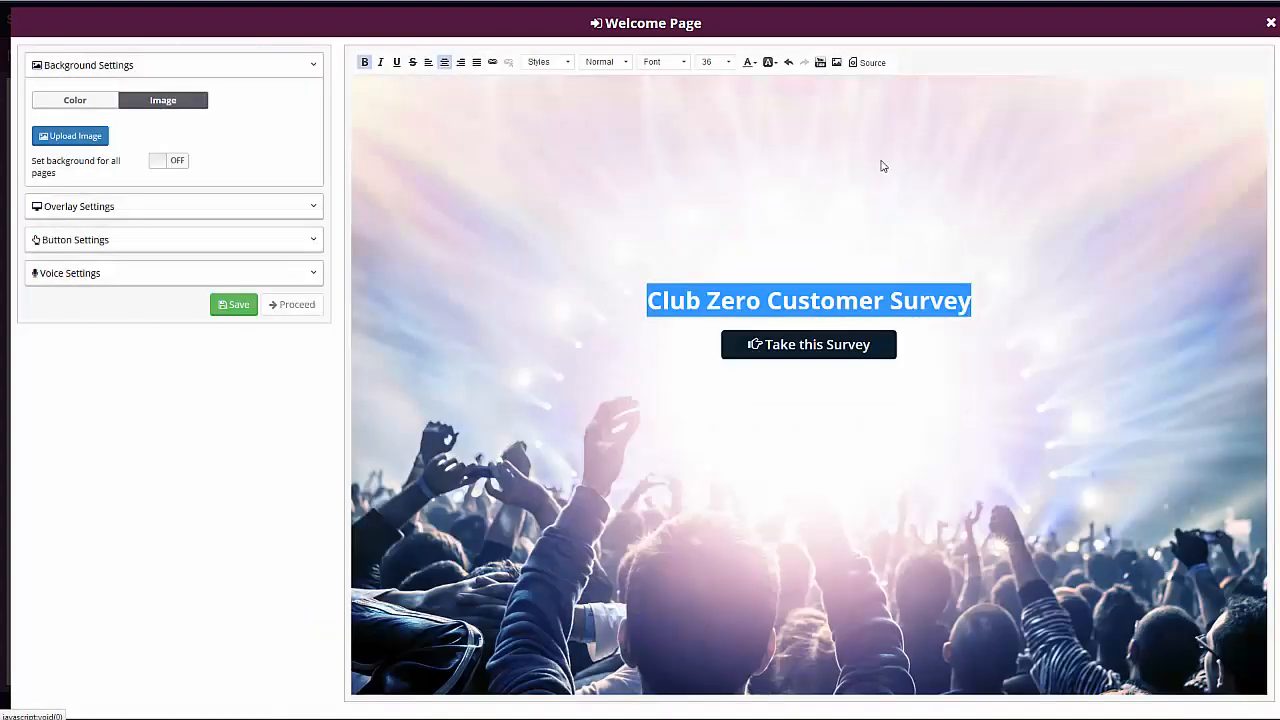
key("Return")
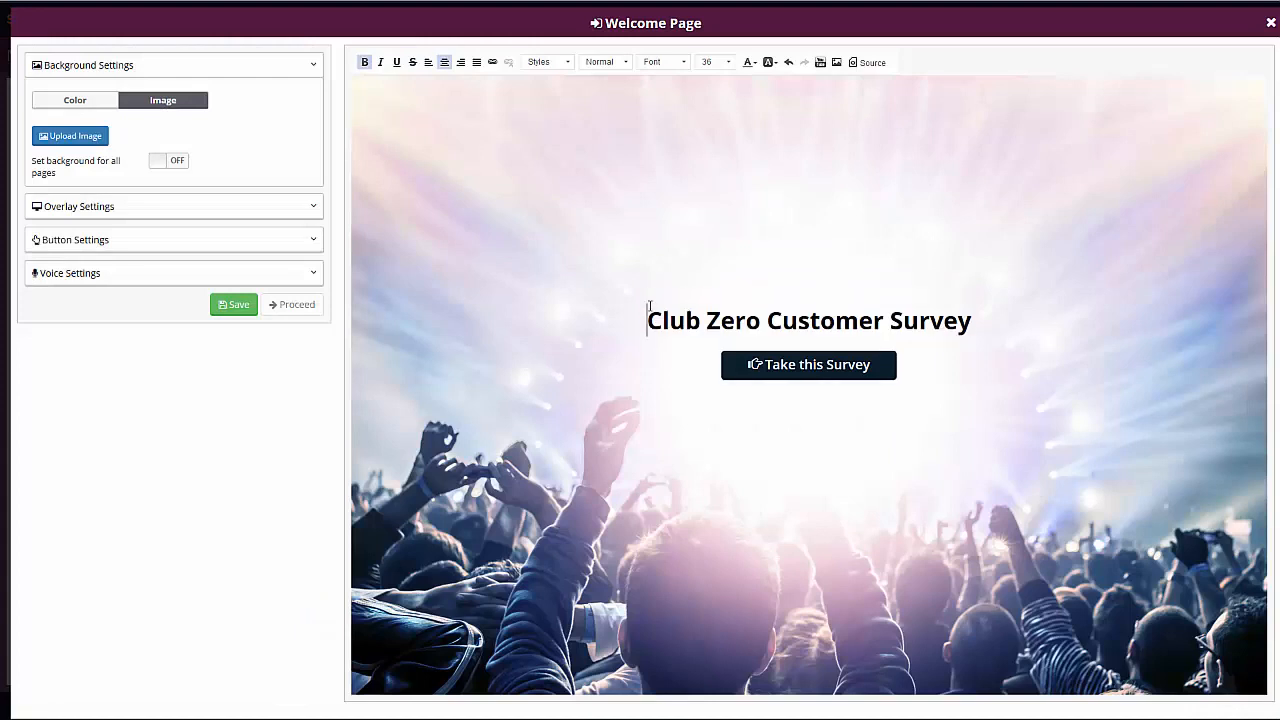
left_click(650, 305)
left_click(838, 63)
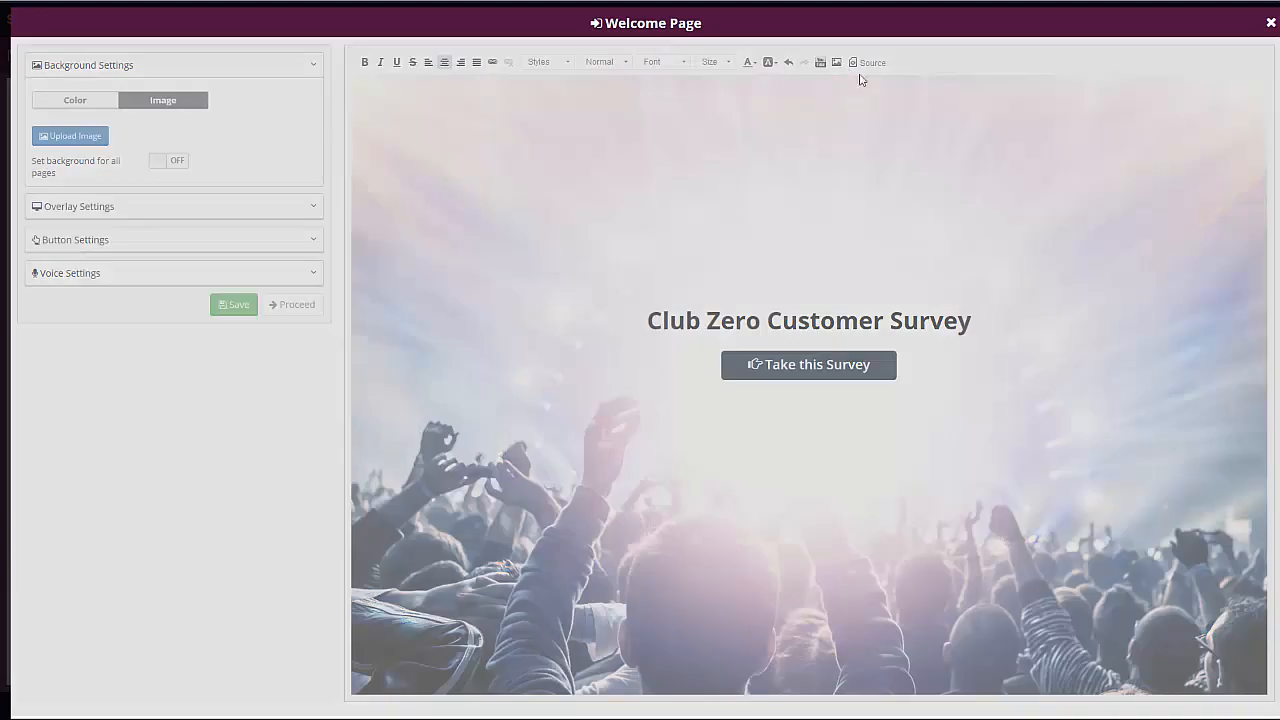
left_click(502, 340)
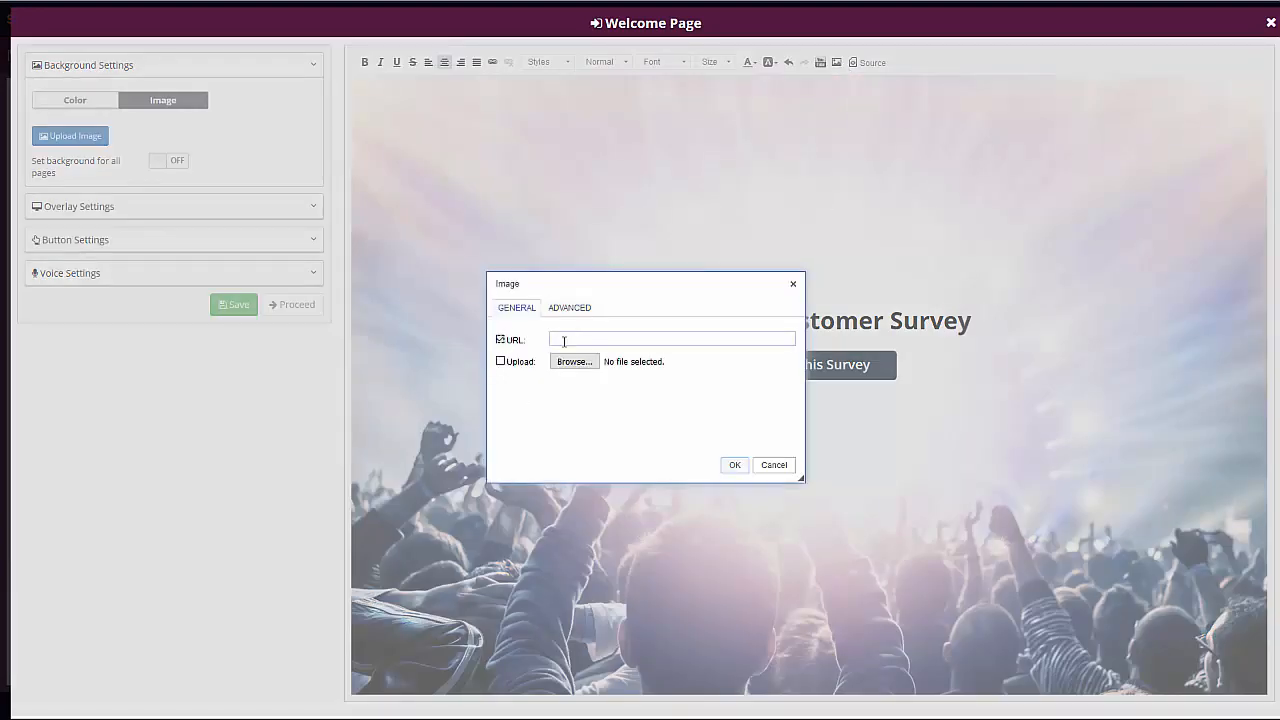
key("ctrl+v")
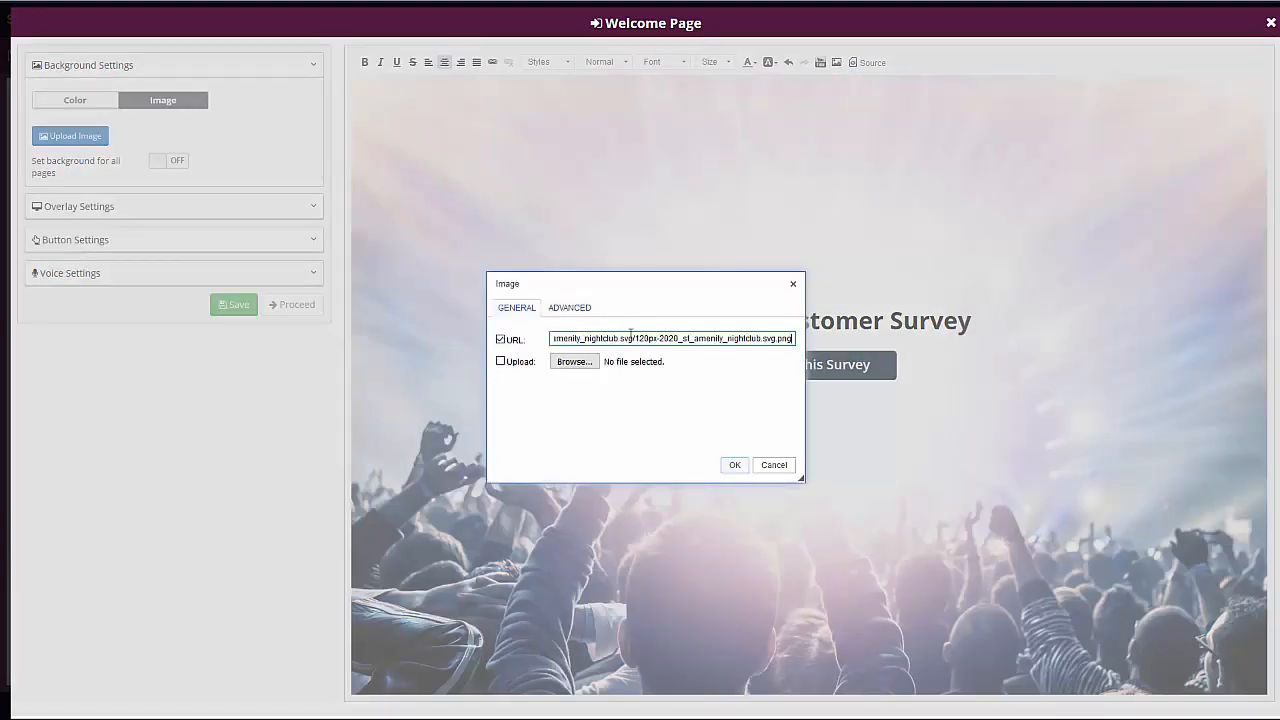
left_click(732, 465)
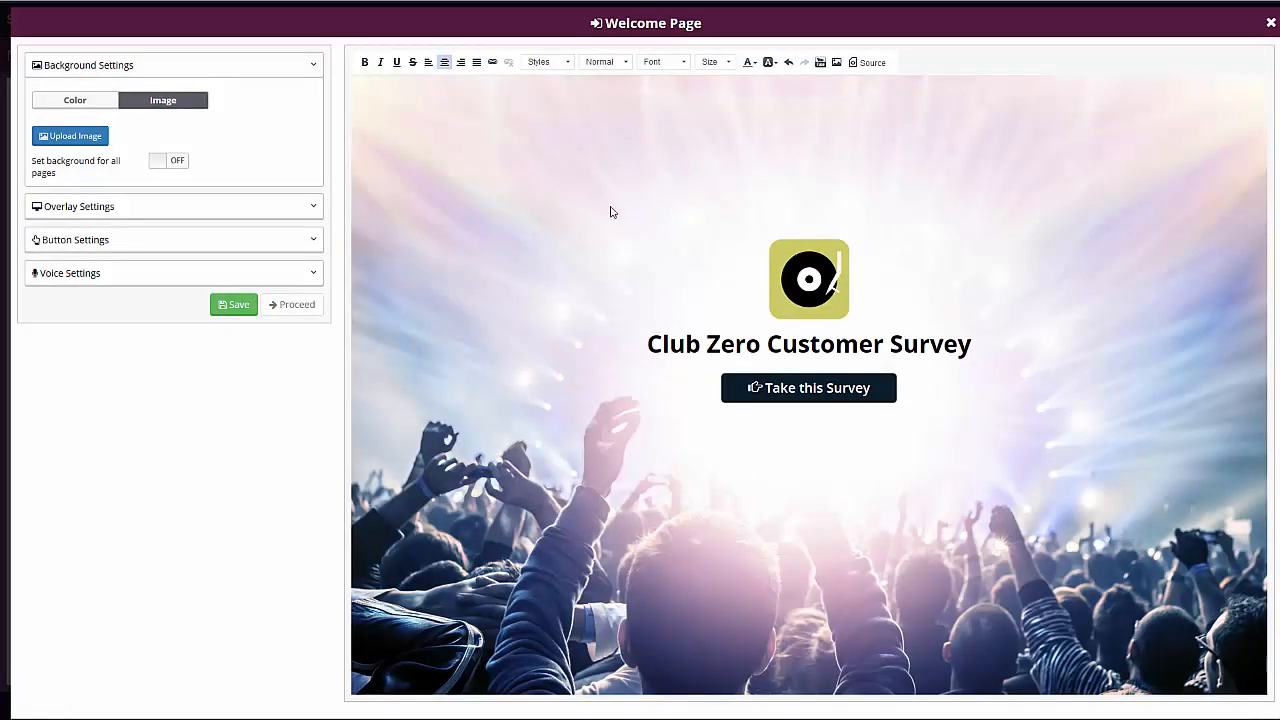
left_click(233, 304)
- Try a blue #174282 color overlay on the welcome page background and switch the overlay off again
left_click(93, 206)
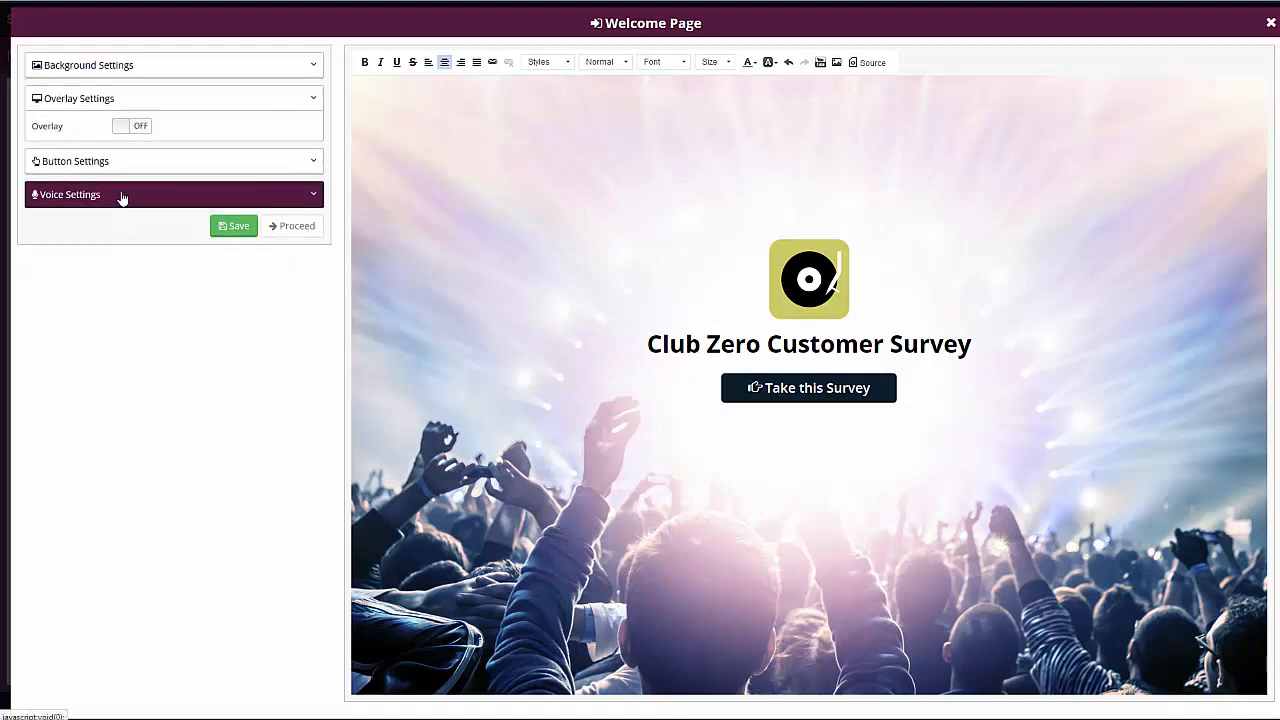
left_click(136, 129)
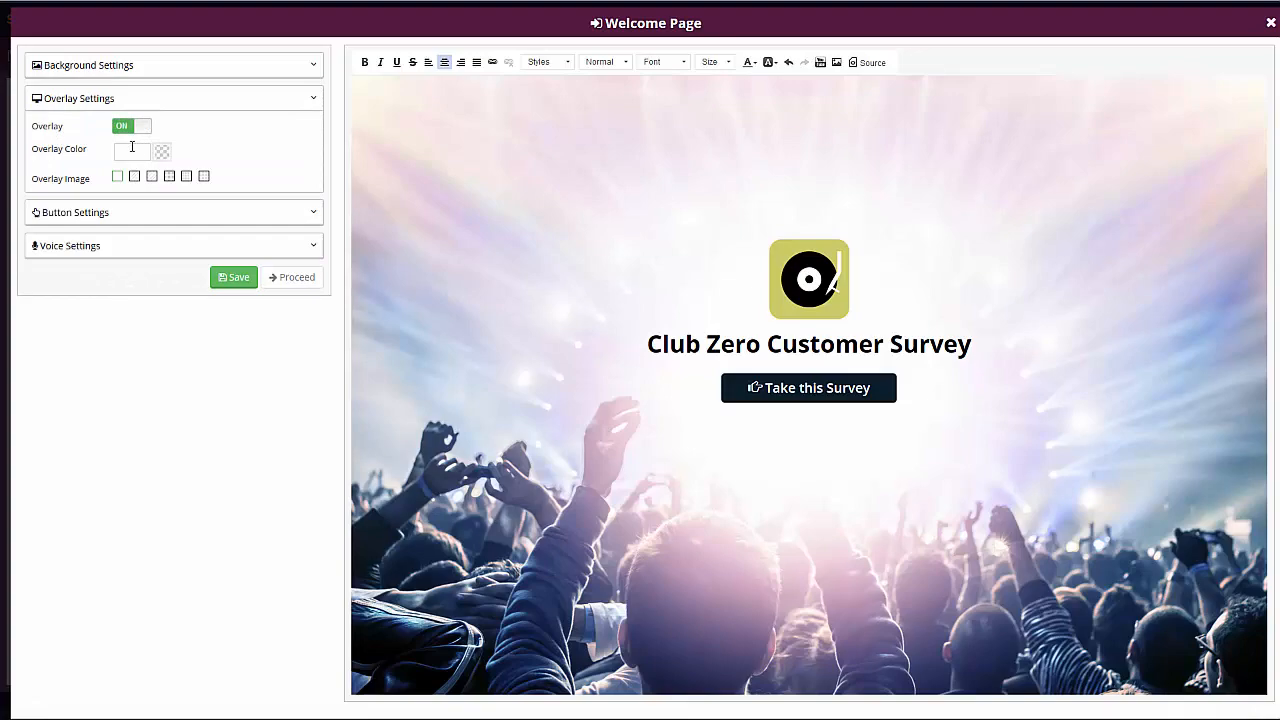
left_click(131, 151)
left_click_drag(140, 210, 216, 205)
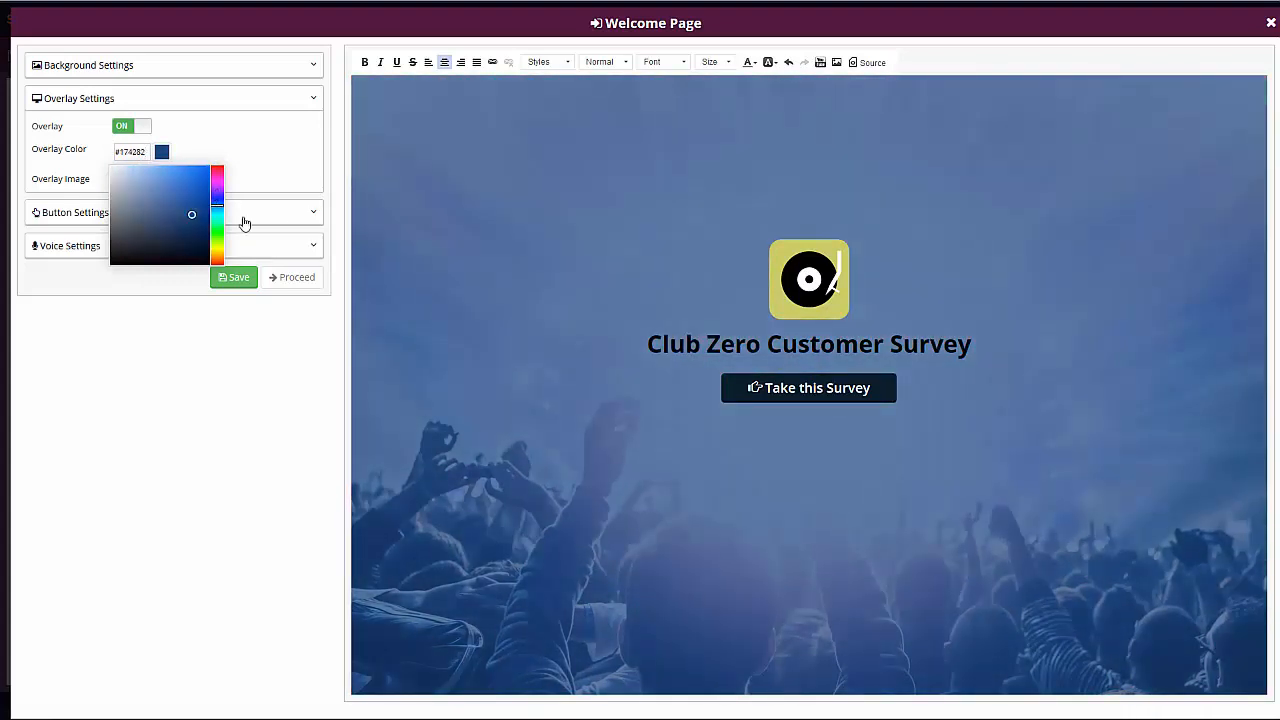
left_click(249, 140)
left_click(162, 152)
left_click(137, 129)
- Set the text of the welcome page's button to "Click Here To Start"
left_click(123, 161)
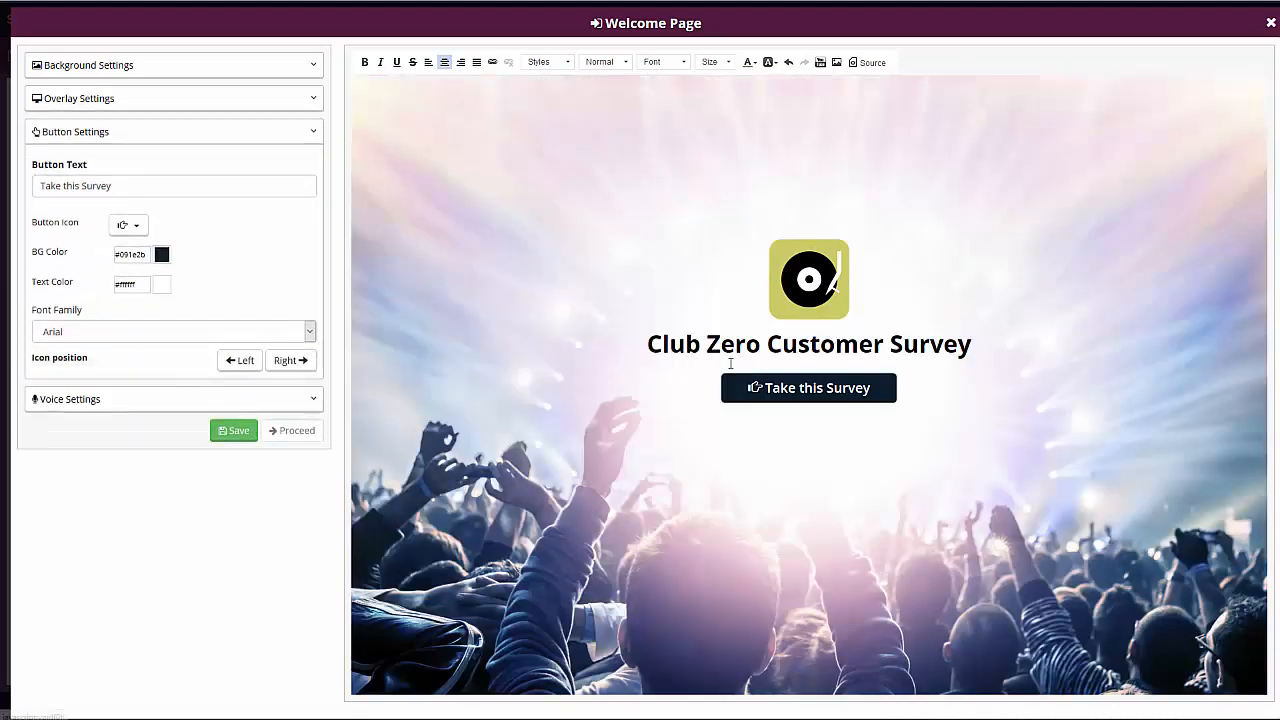
triple_click(131, 186)
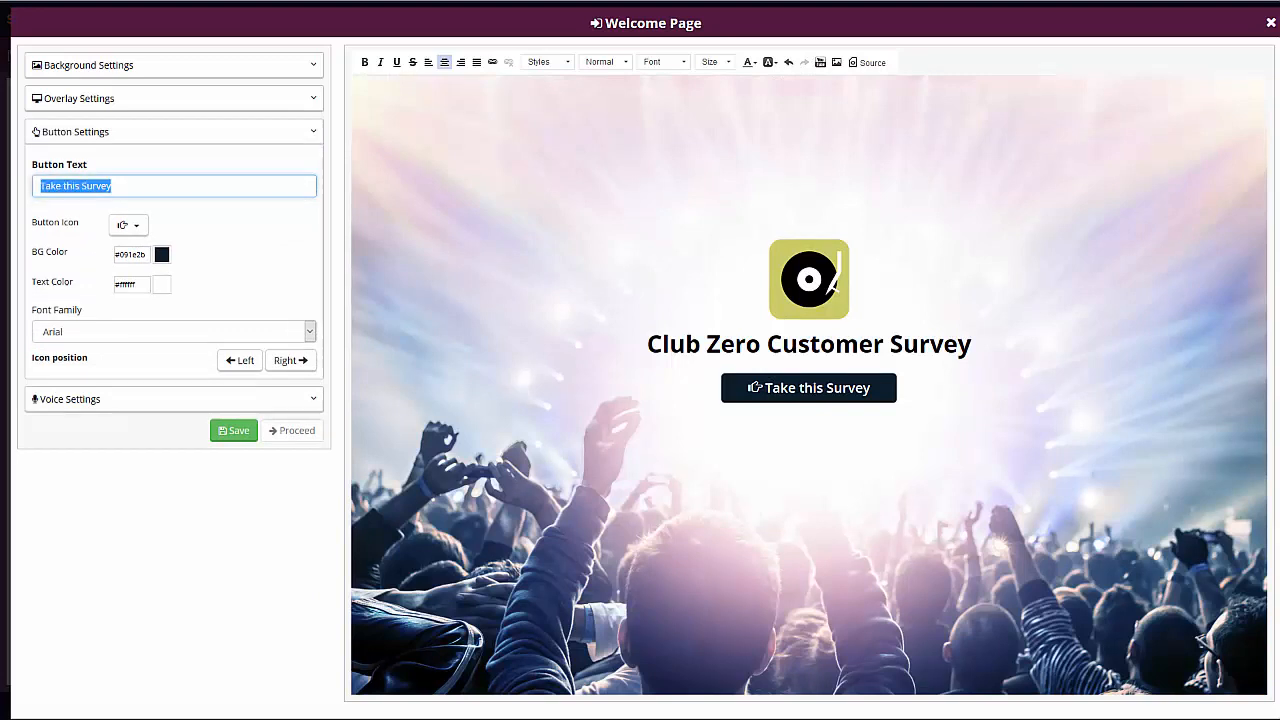
type("Click He")
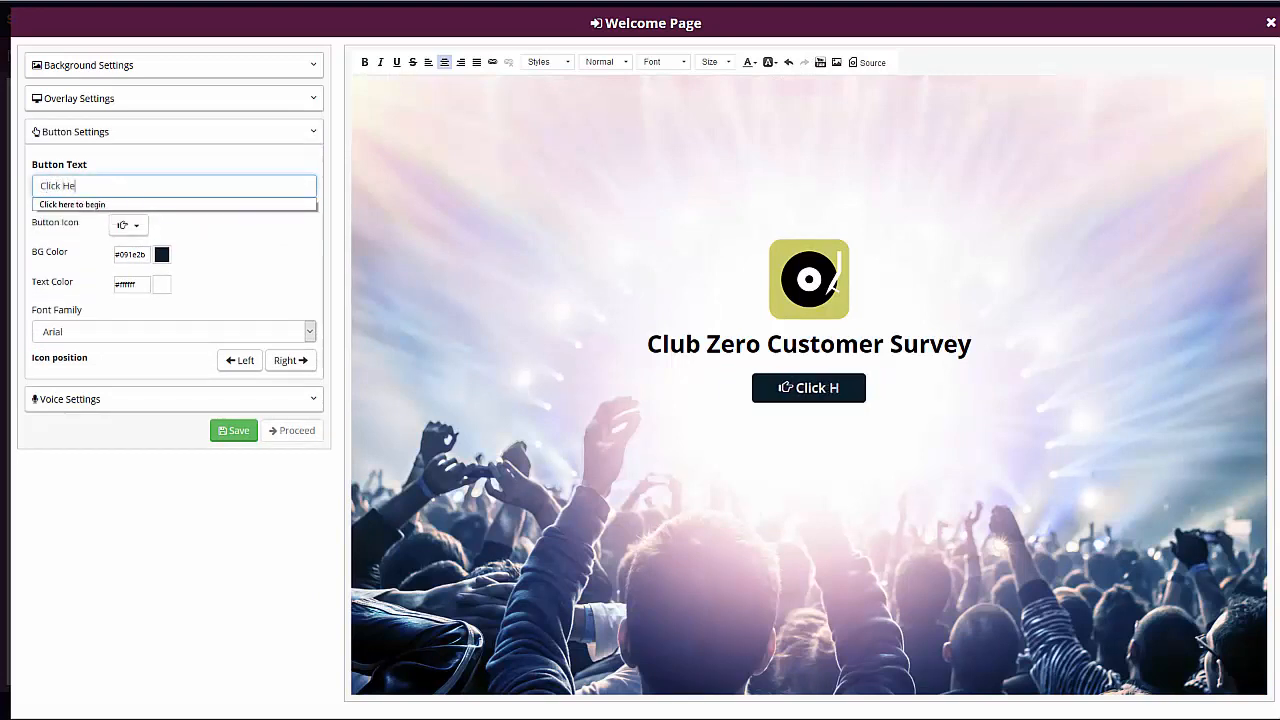
type("re To Start")
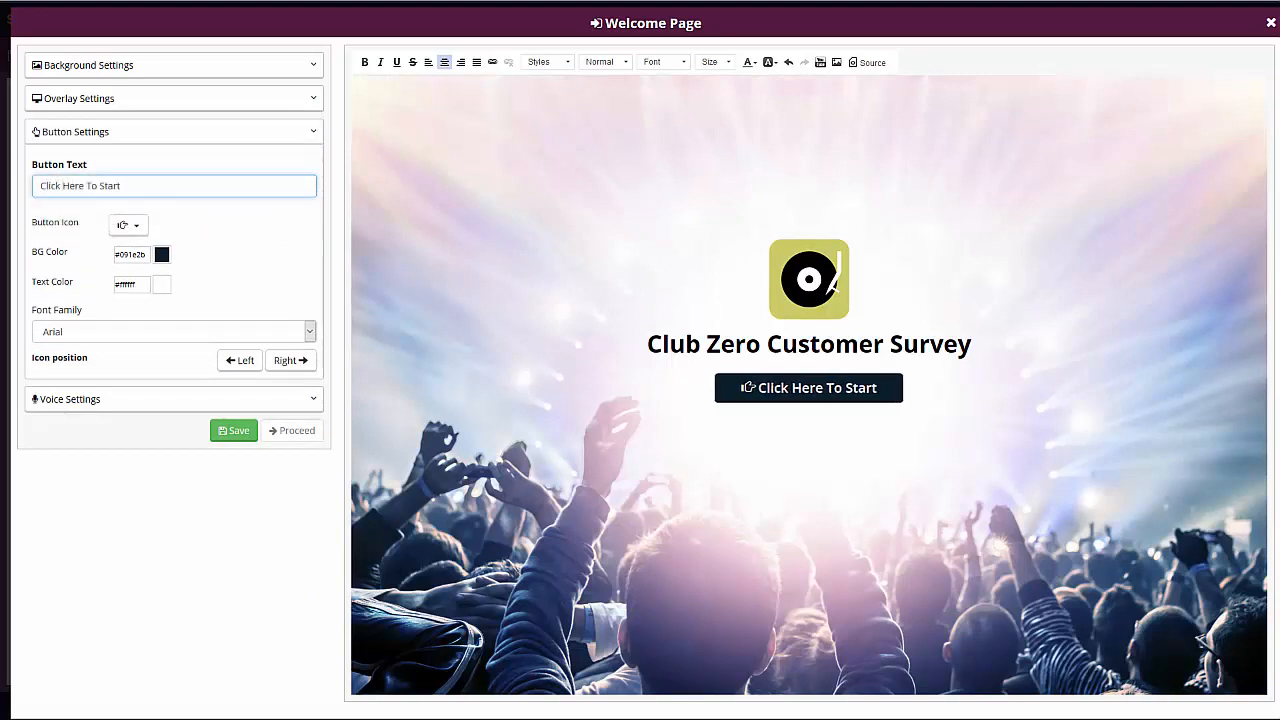
- Try the start button's icon after its text, restore it before the text, and set the button's background color to red #c70e14
left_click(290, 362)
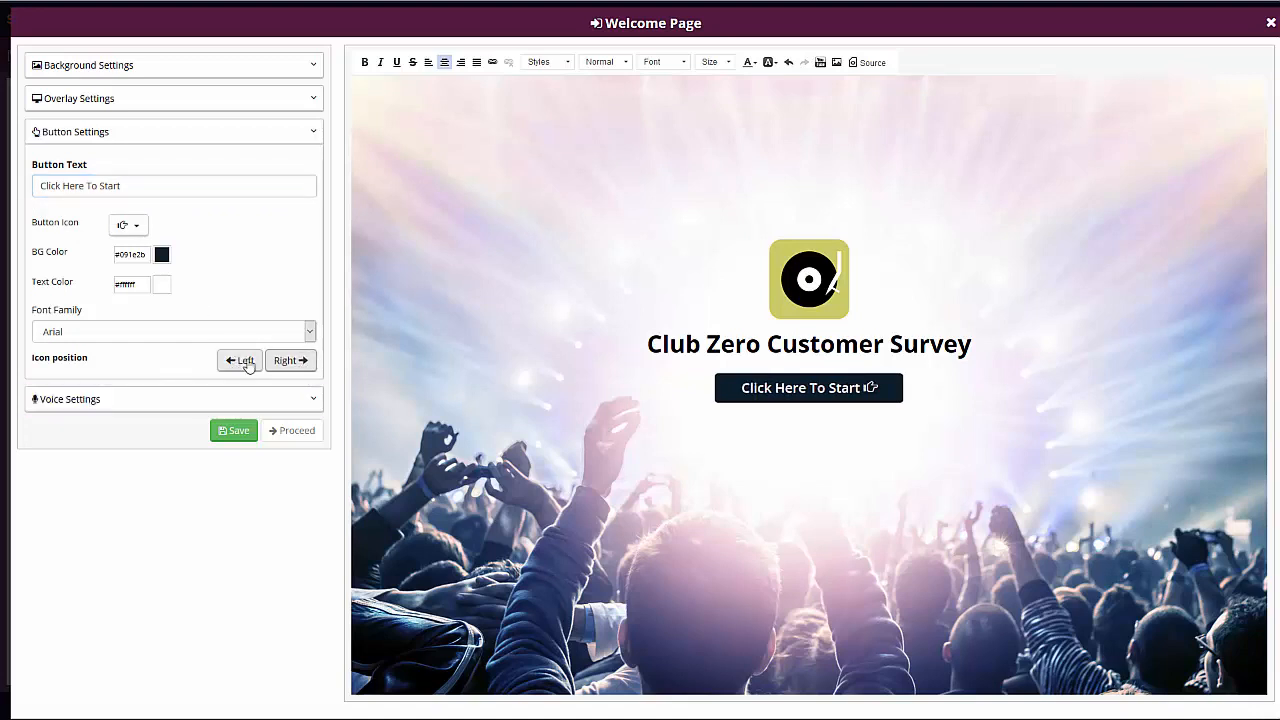
left_click(244, 362)
left_click(162, 255)
left_click(217, 272)
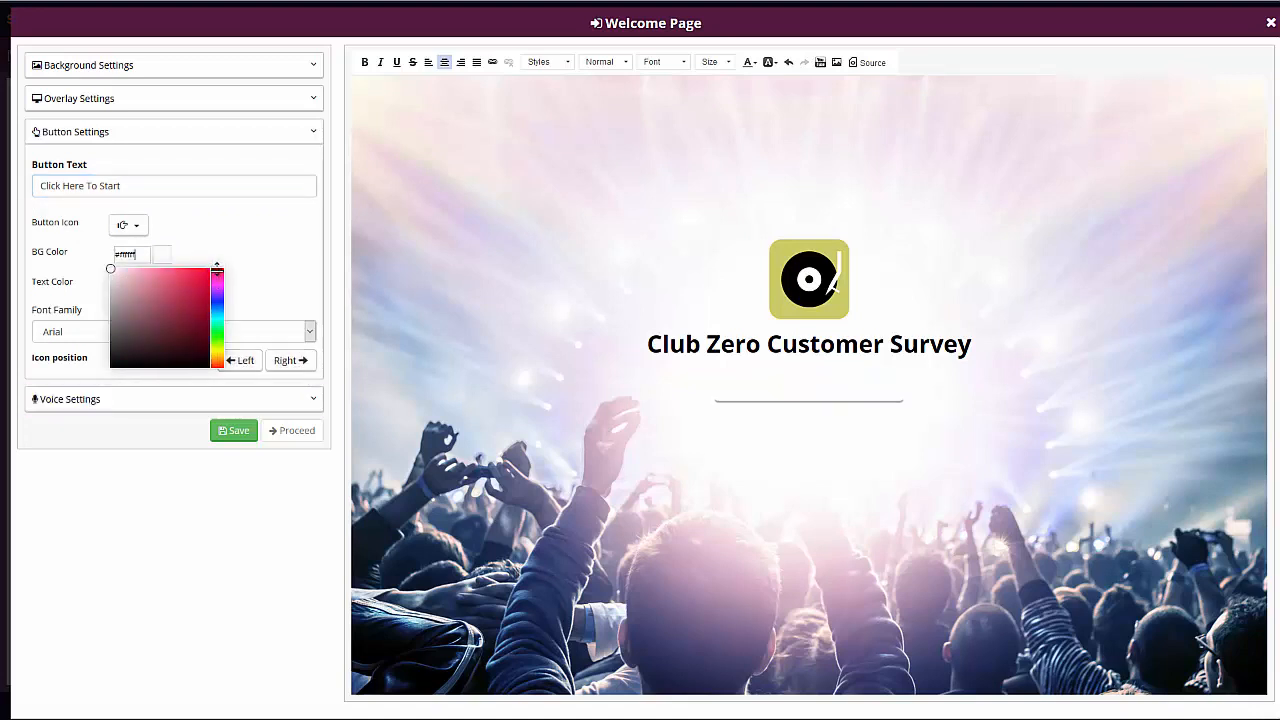
left_click(202, 289)
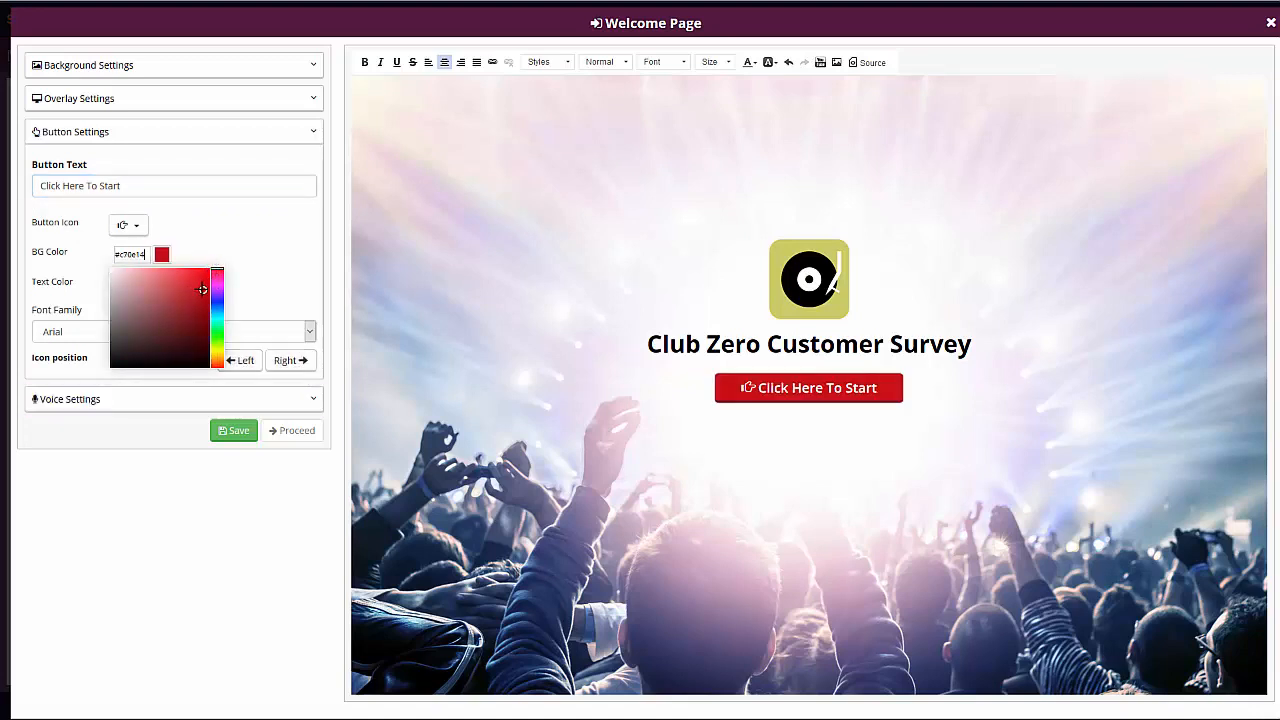
left_click(255, 245)
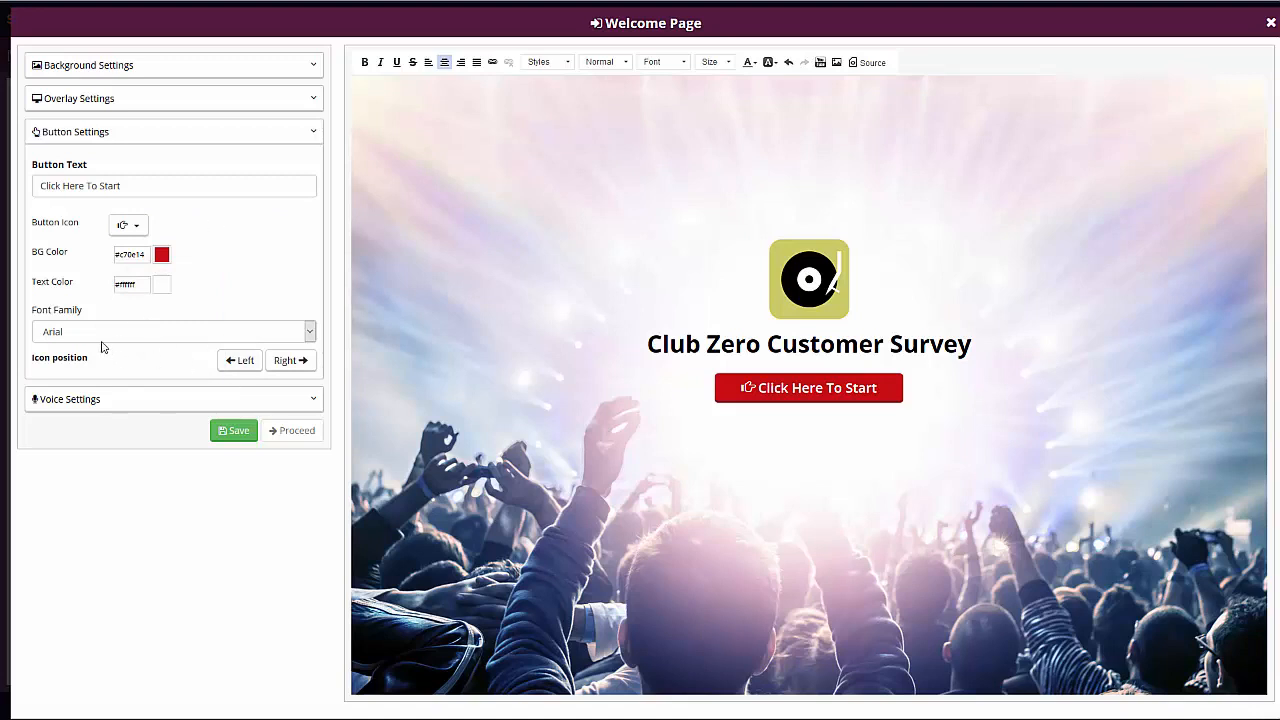
- Check the button font and voice settings, save the welcome page and proceed to the survey's question setup
left_click(101, 340)
left_click(240, 286)
left_click(129, 400)
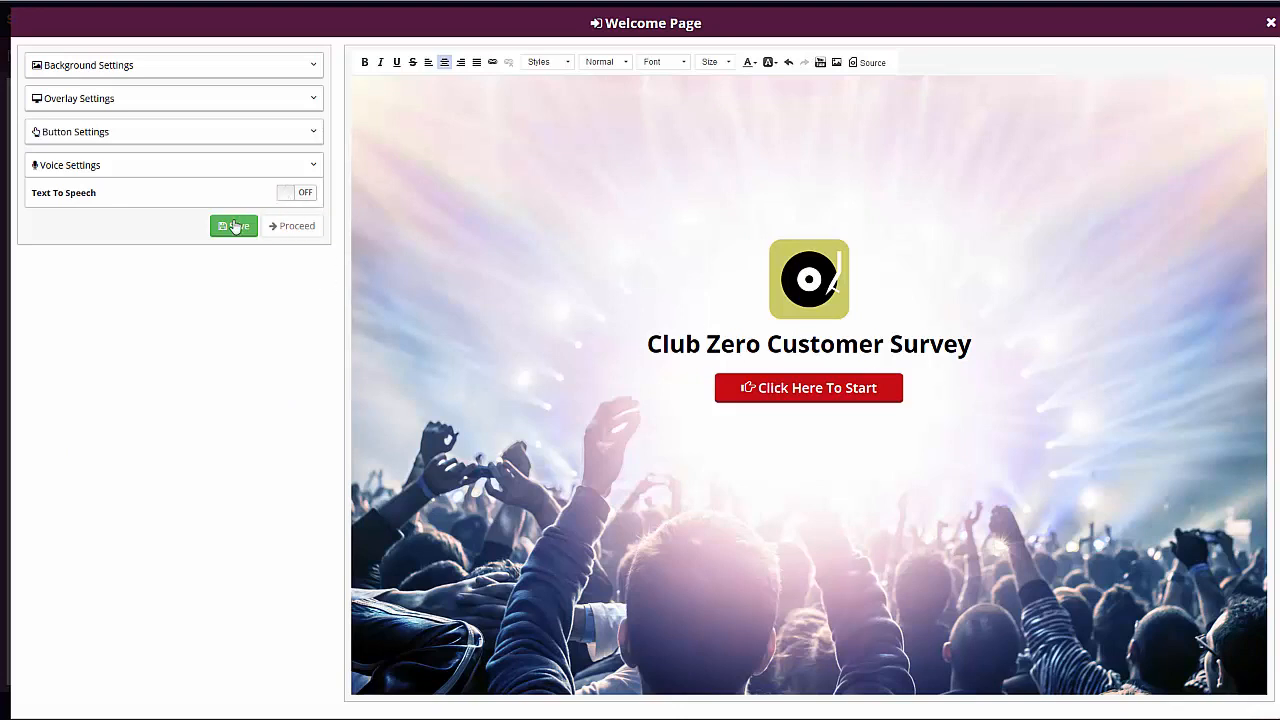
left_click(236, 227)
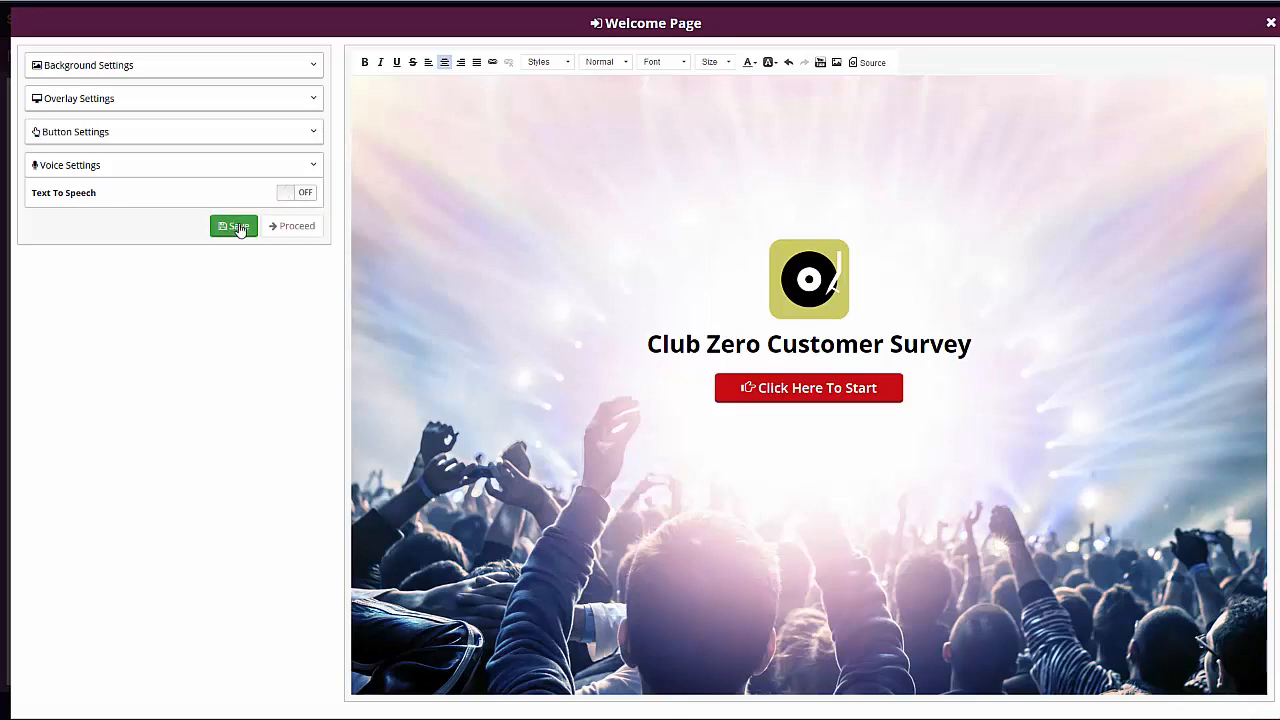
left_click(239, 227)
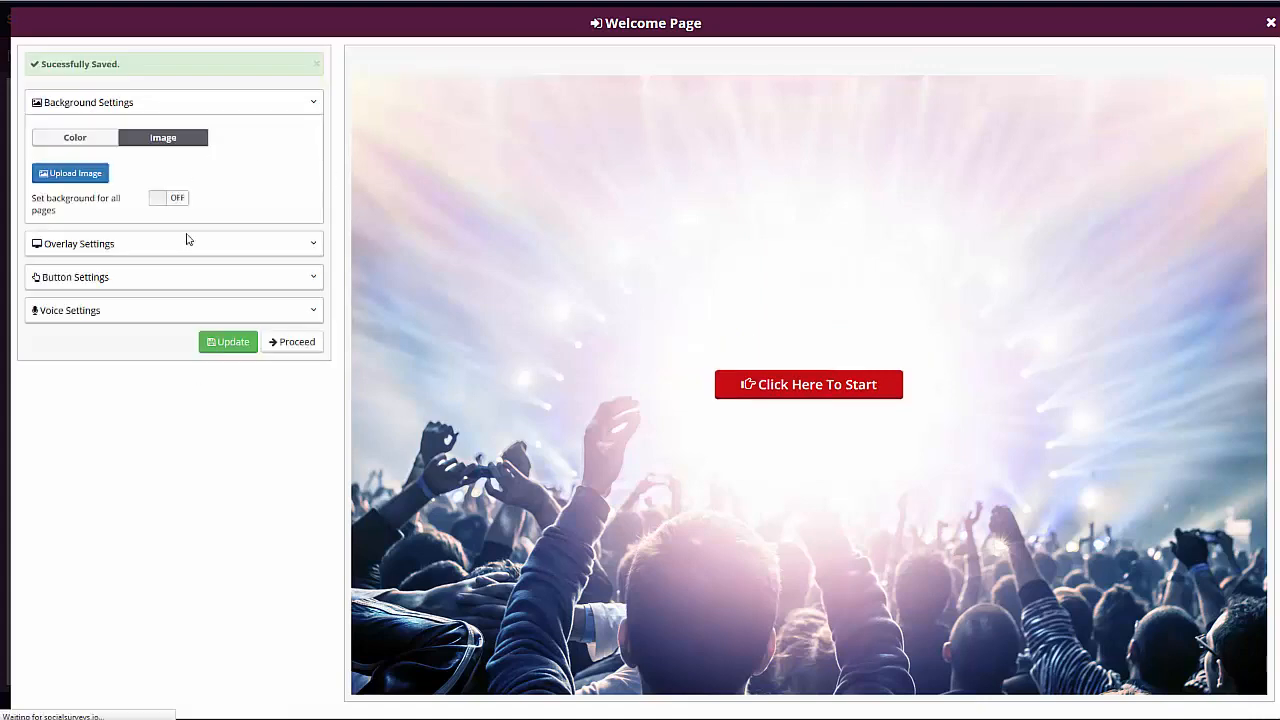
left_click(297, 341)
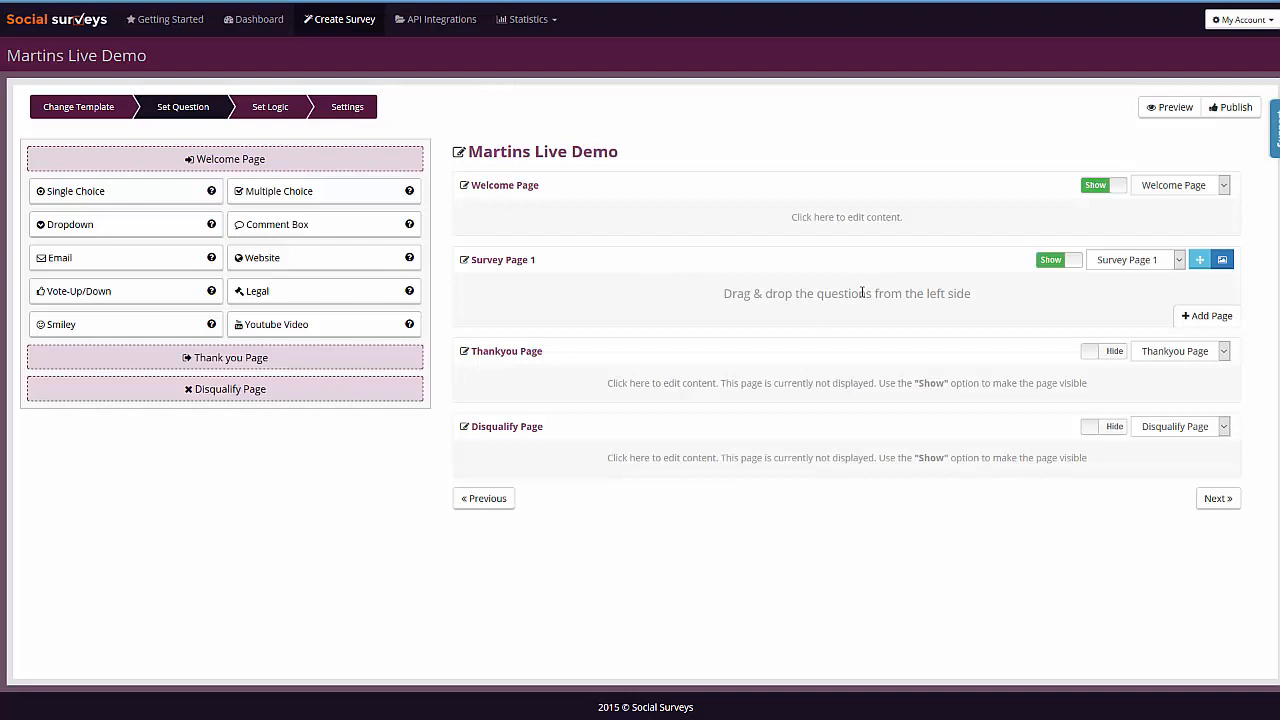
- Add a vertically aligned Single Choice question to Survey Page 1 with the text "What is your favorite type of music?"
left_click_drag(40, 198, 843, 303)
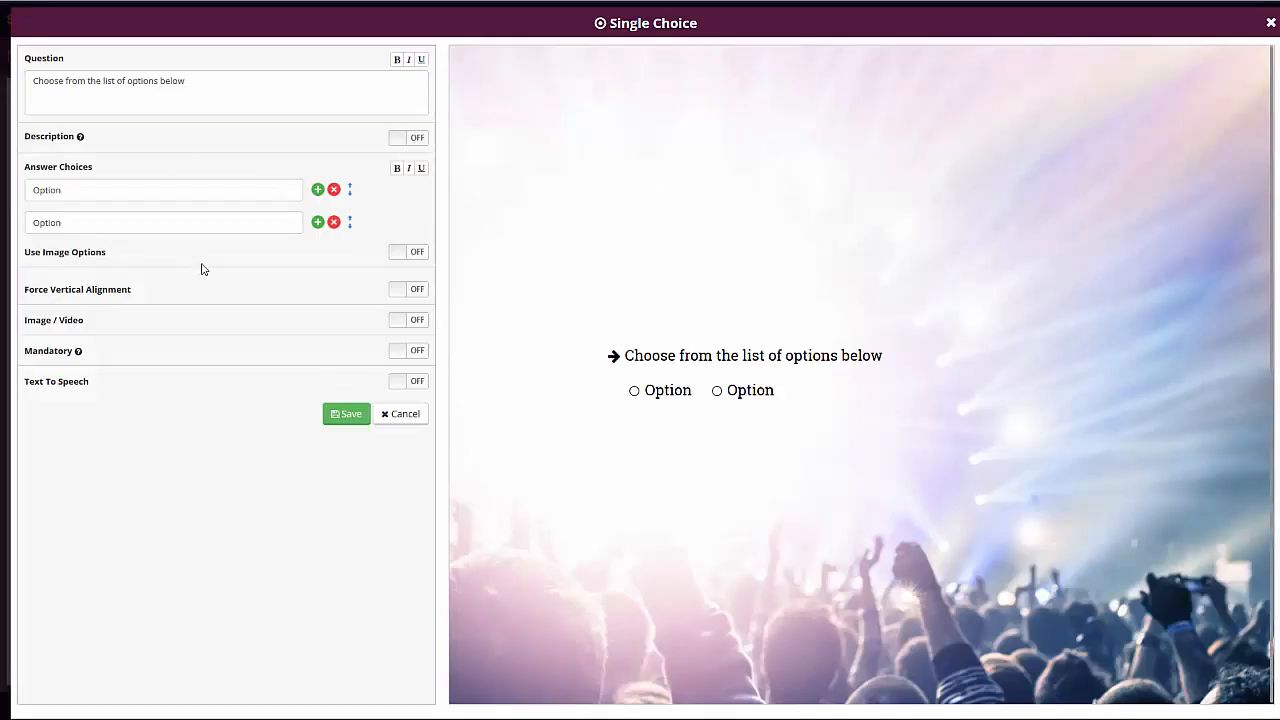
left_click(416, 289)
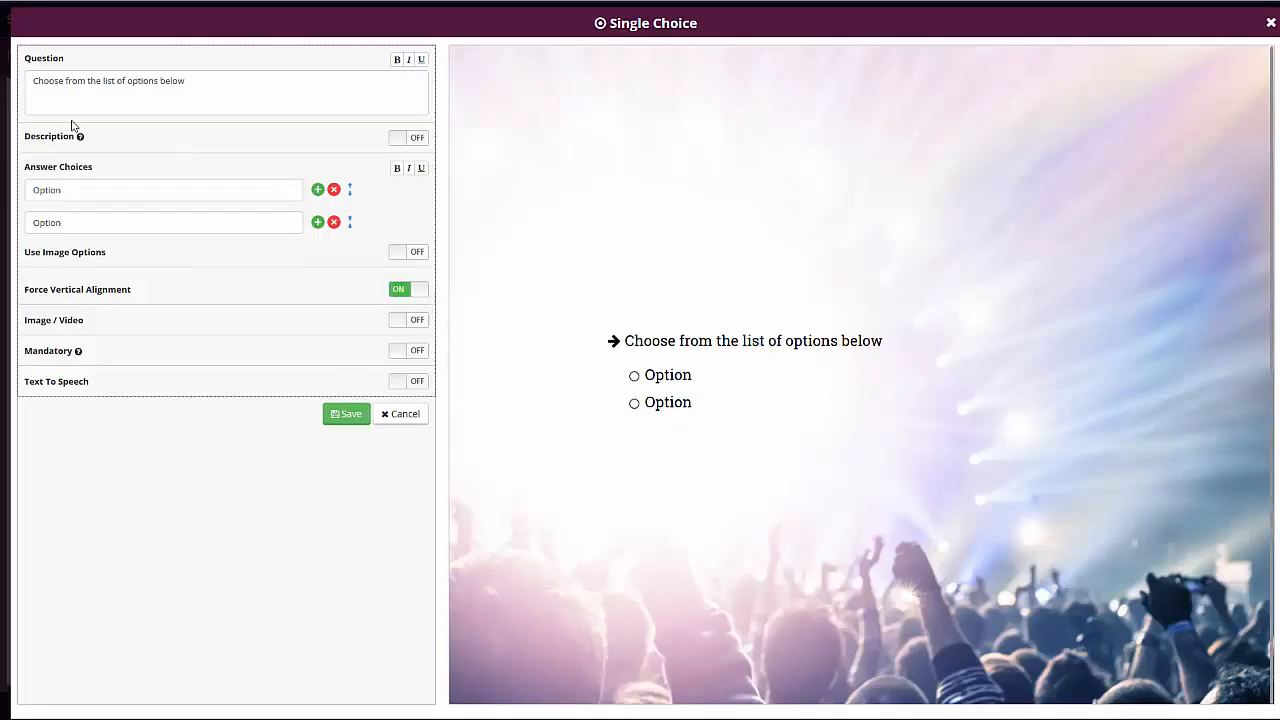
triple_click(271, 84)
type("What")
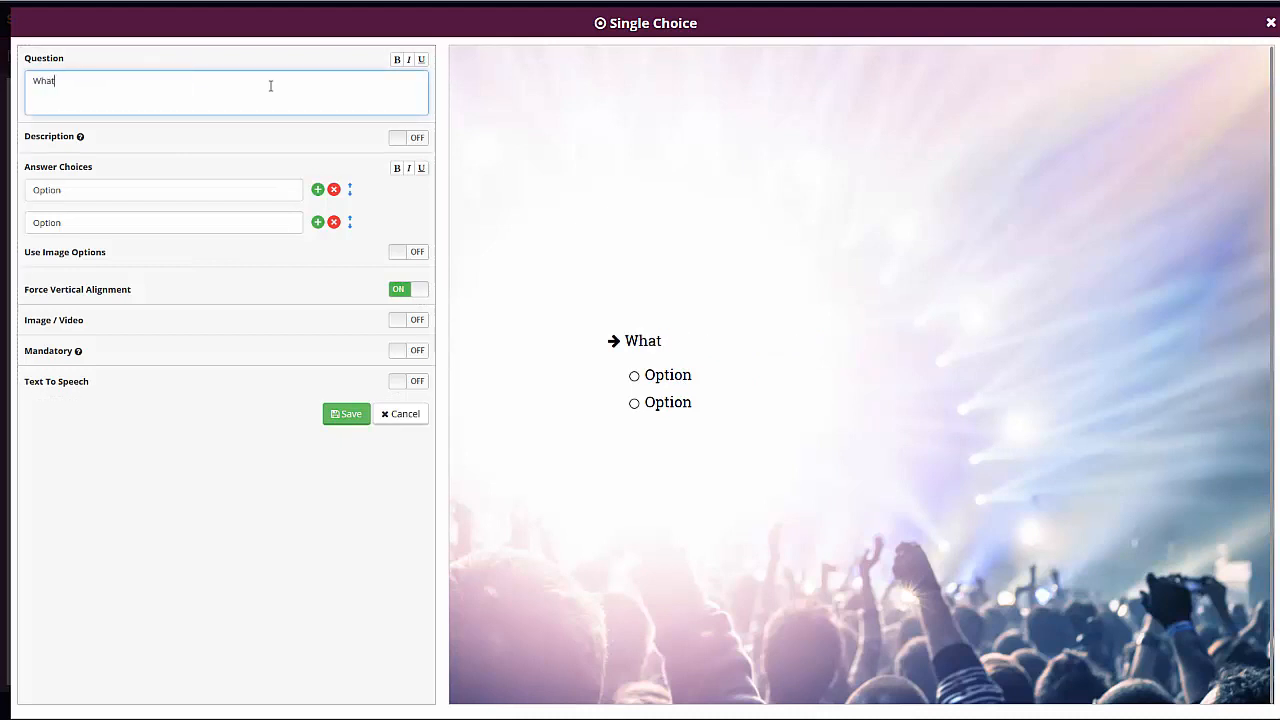
type(" is your favo")
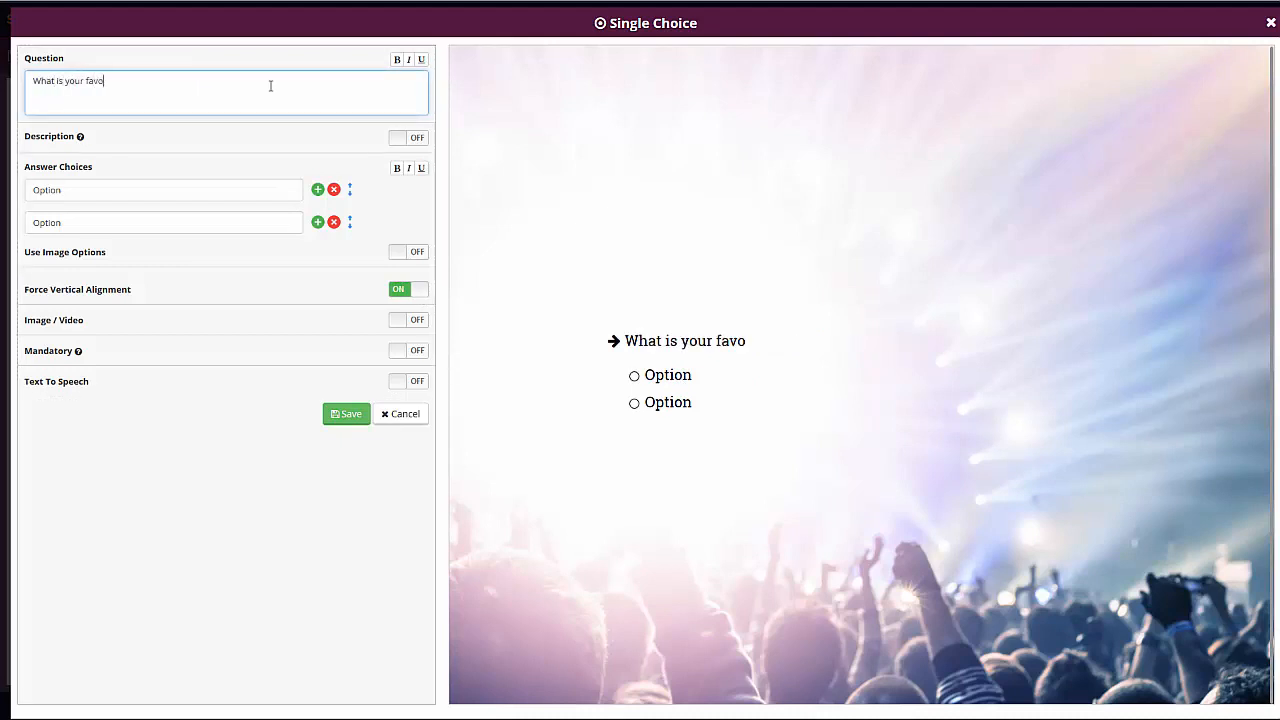
type("rite type of music?")
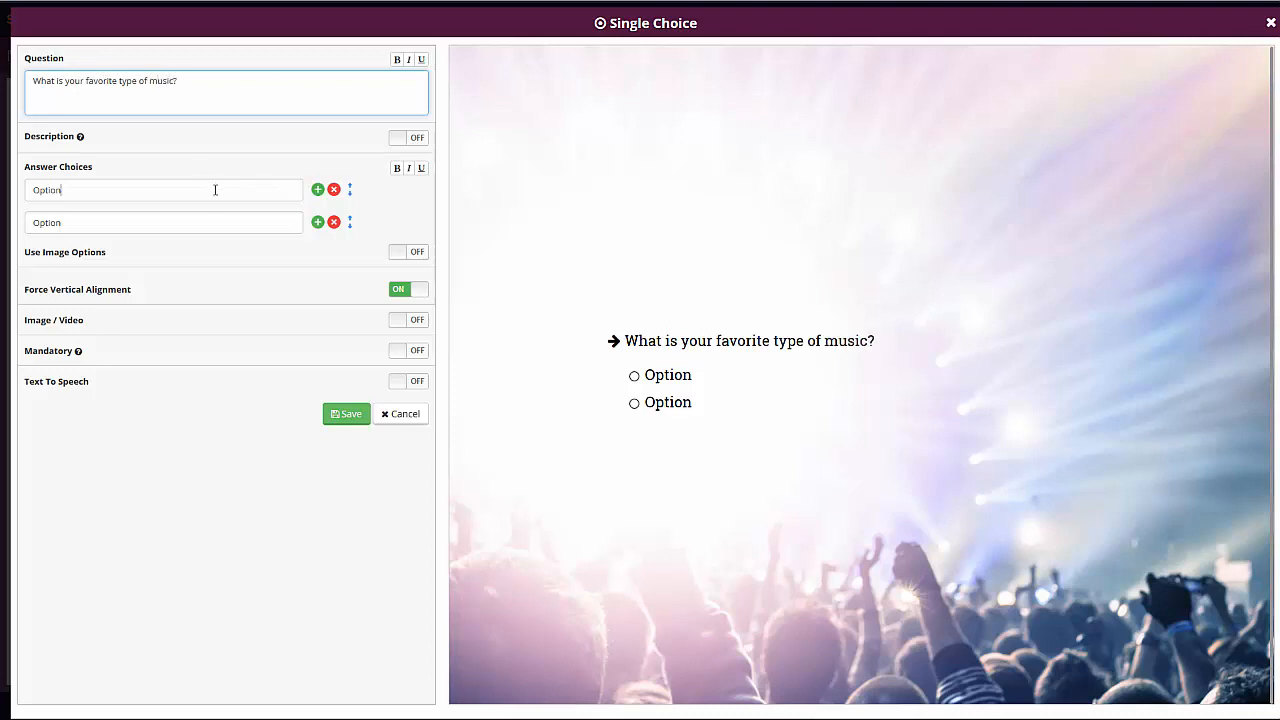
- Set the music question's answer choices to "Dance" and "Rap" and save the question without an image or video
triple_click(215, 190)
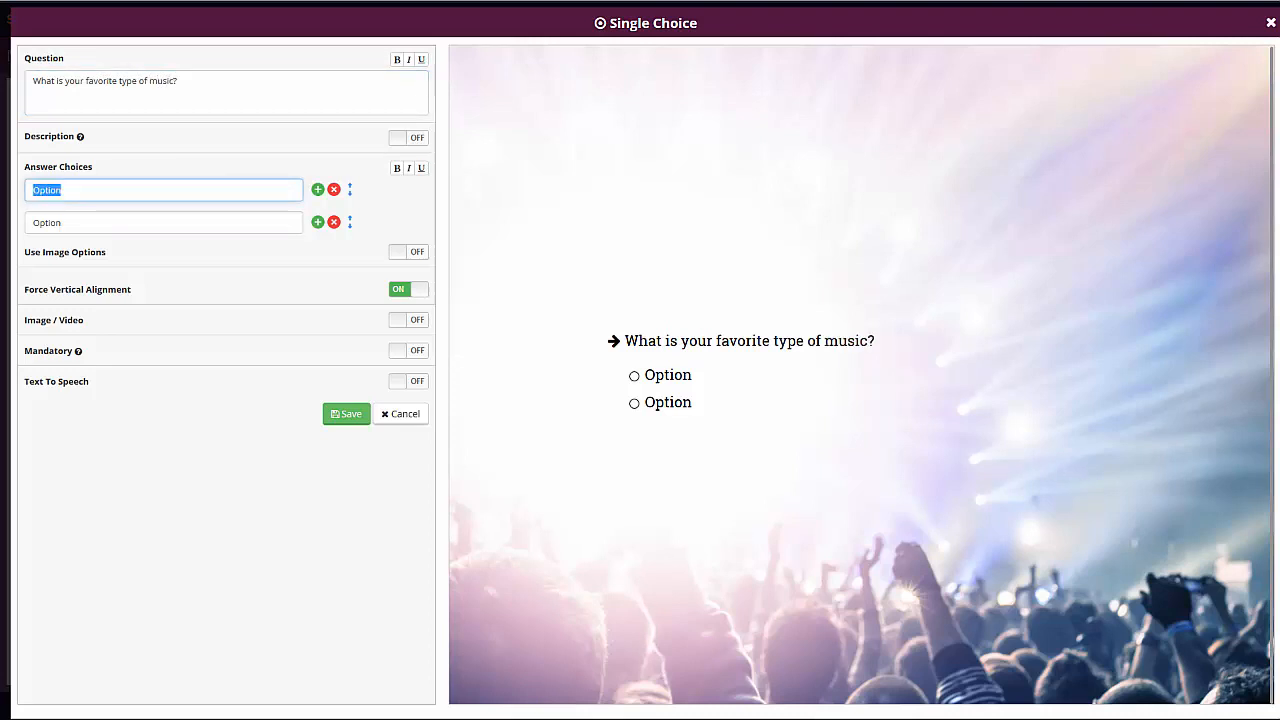
type("Dance")
triple_click(77, 223)
type("Rap")
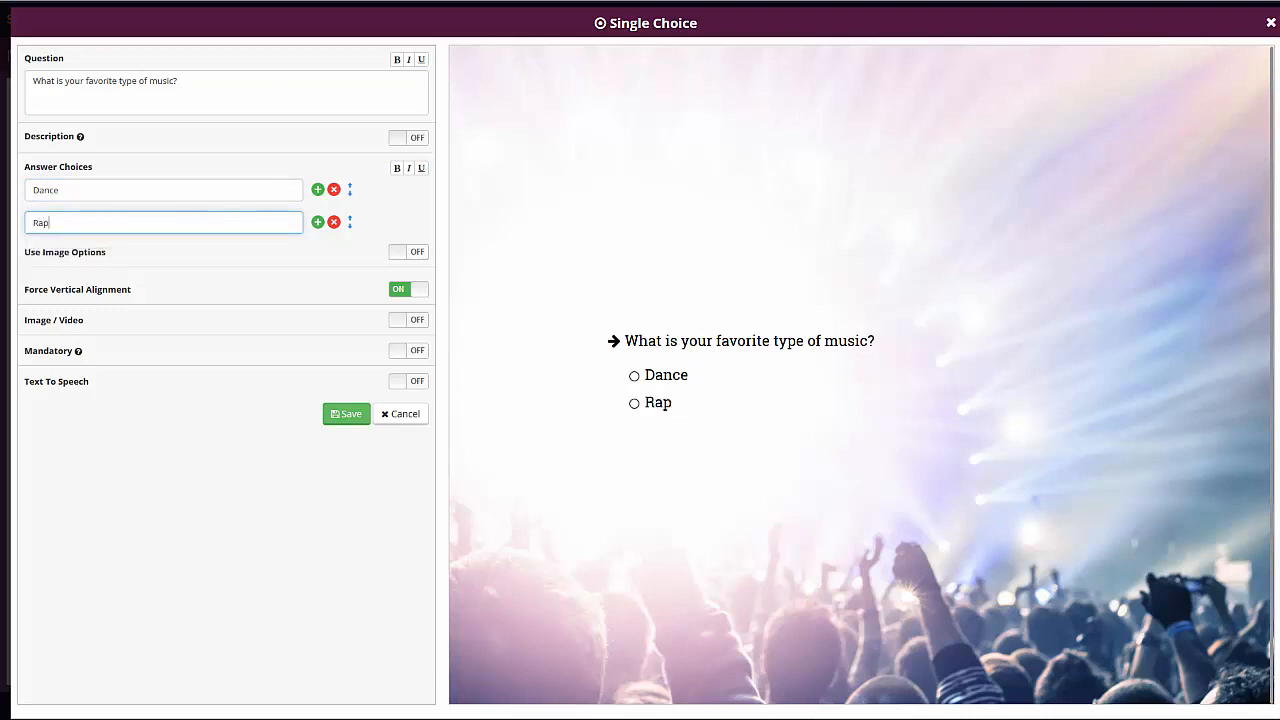
left_click(343, 383)
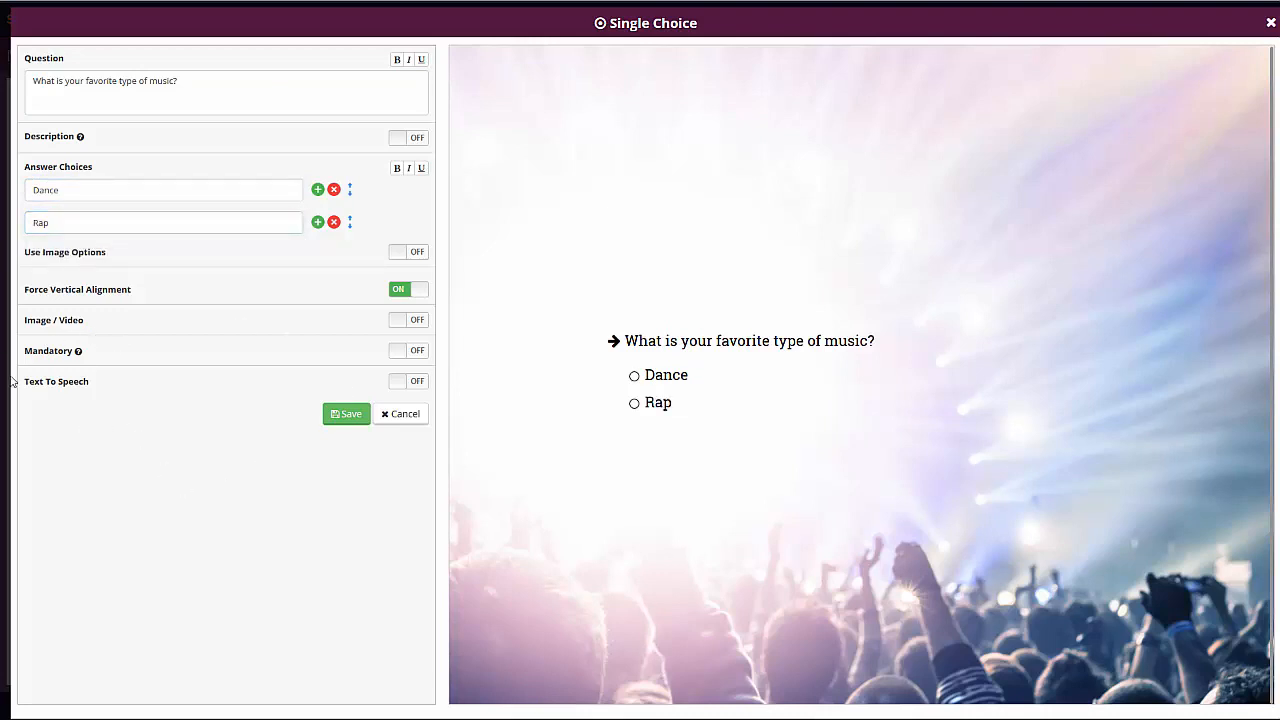
left_click(401, 321)
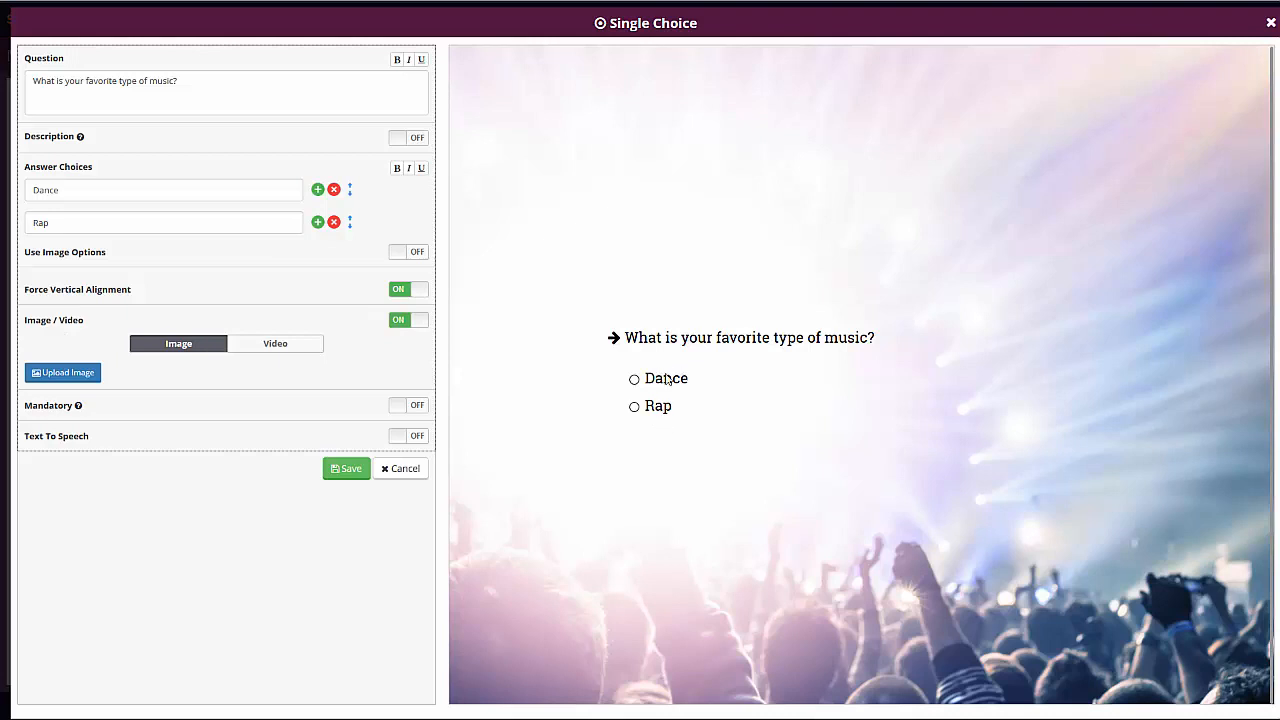
left_click(405, 321)
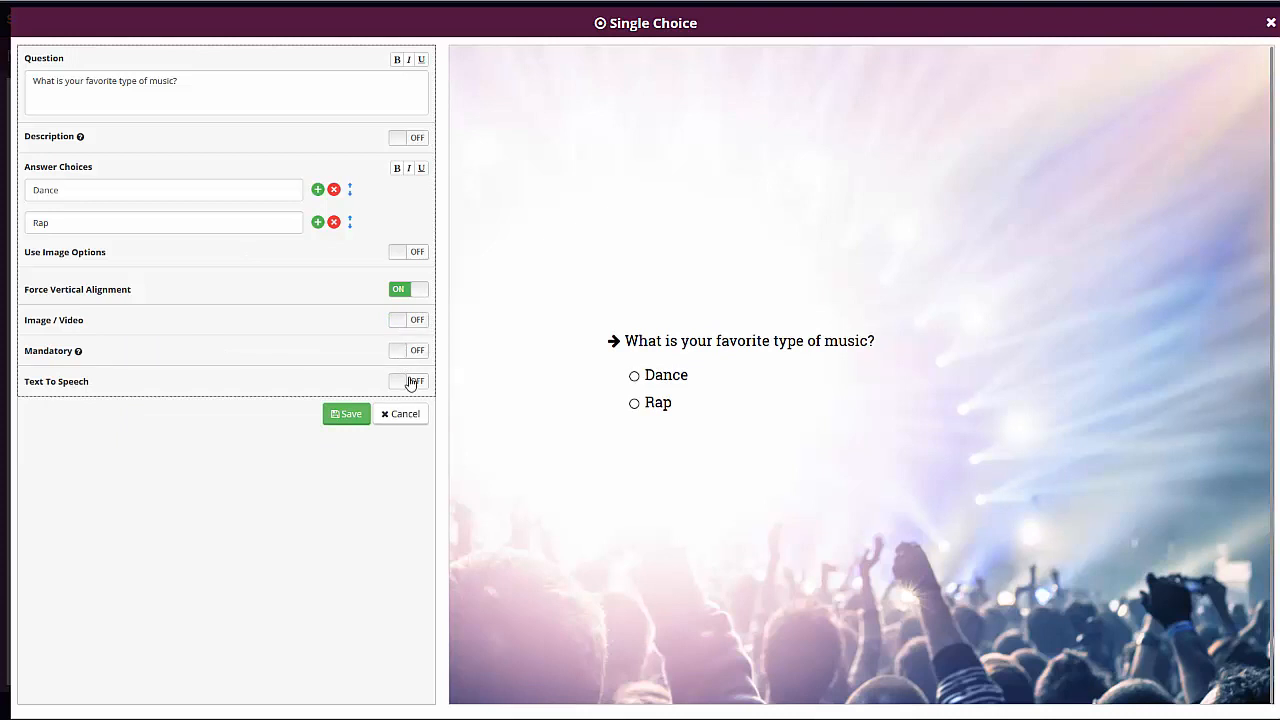
left_click(343, 417)
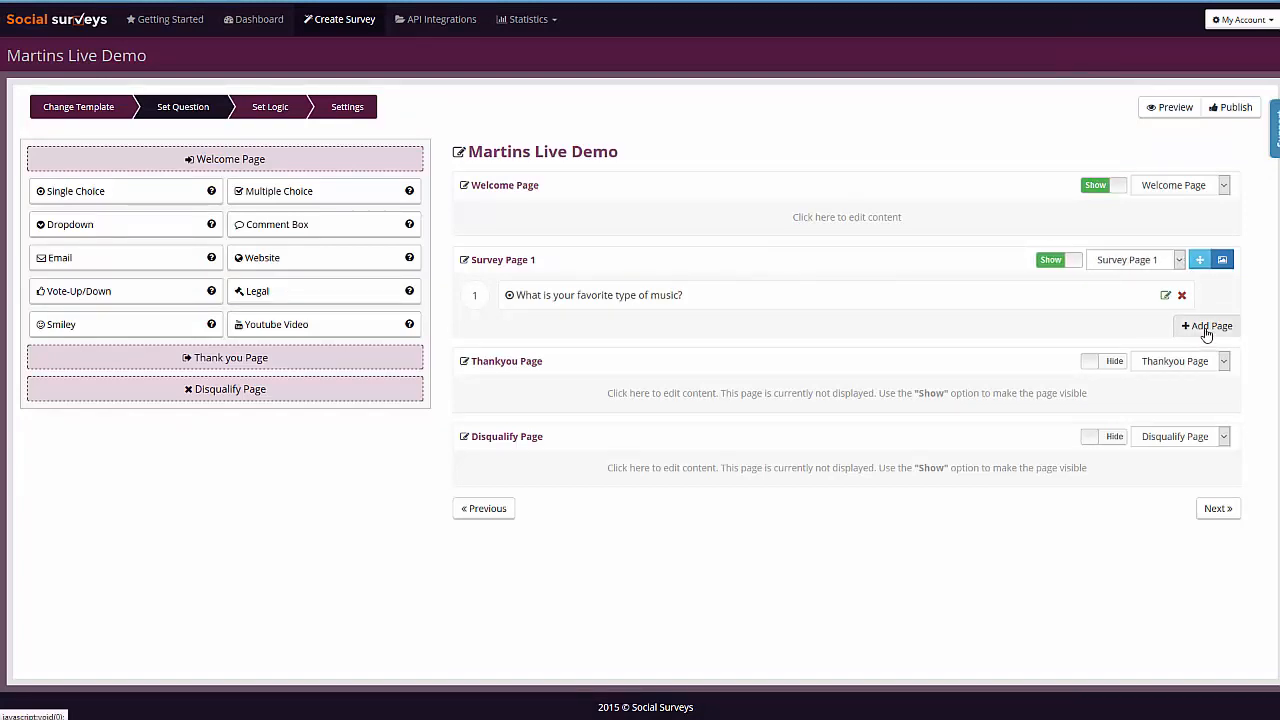
- Add two more survey pages after Survey Page 1, checking the design settings of the first added page in between
left_click(1206, 328)
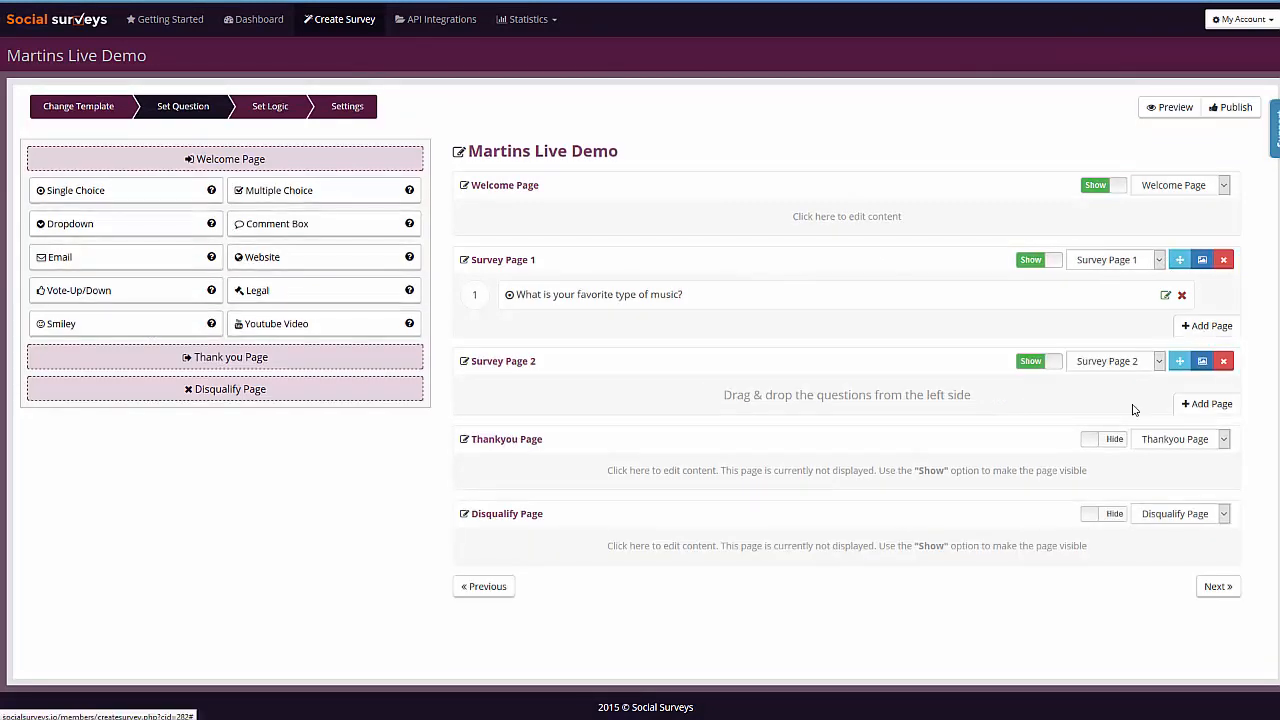
left_click(1203, 363)
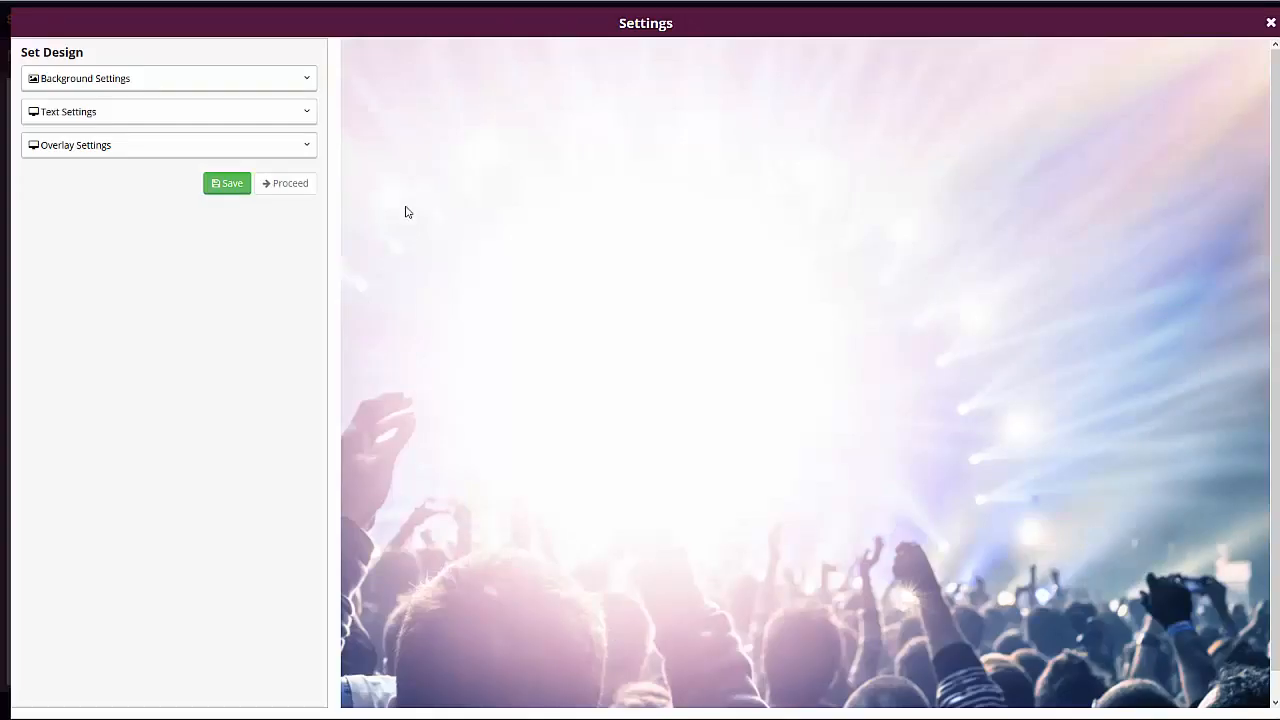
left_click(1271, 22)
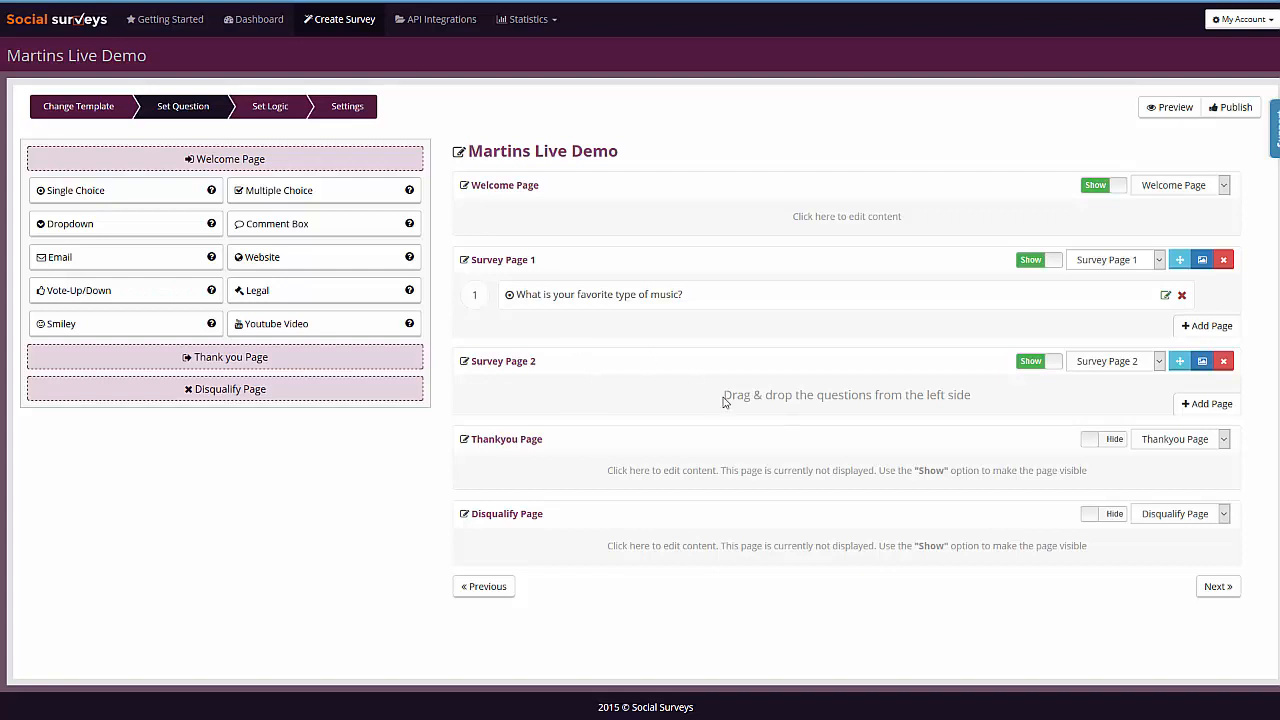
left_click(1207, 403)
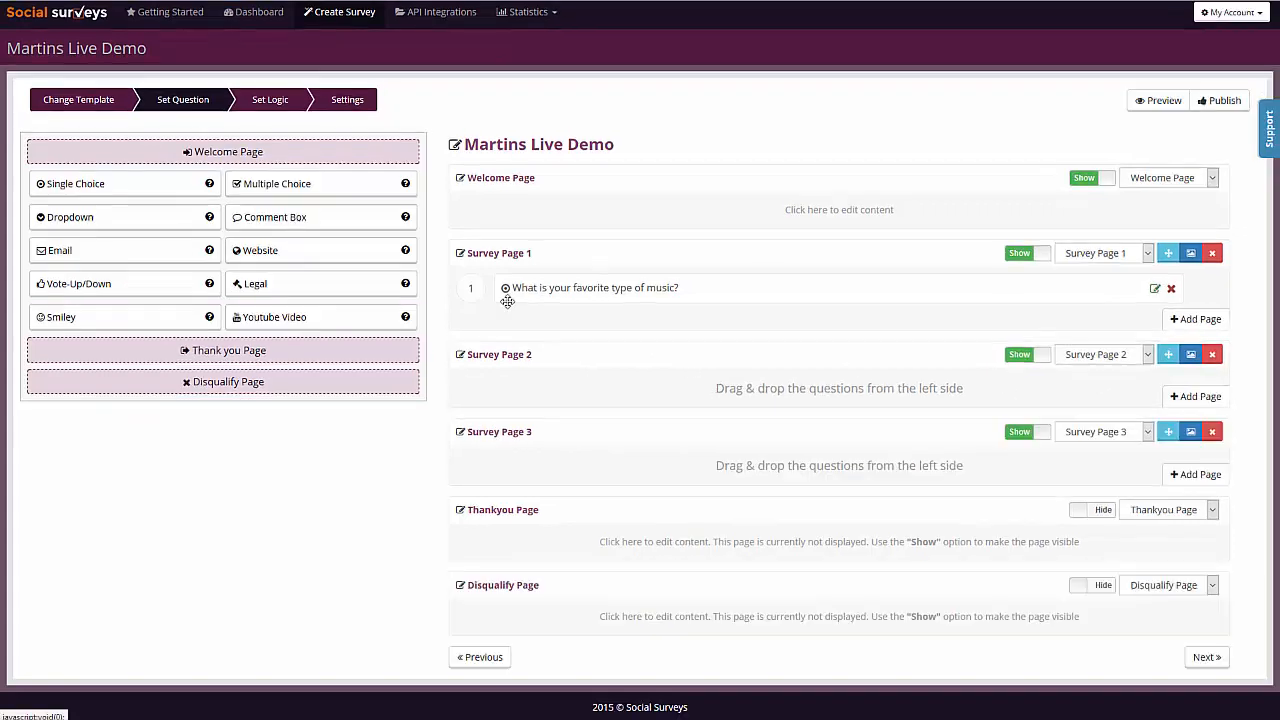
- Rename Survey Page 2 as "Dance"
left_click(520, 355)
left_click_drag(545, 350, 384, 367)
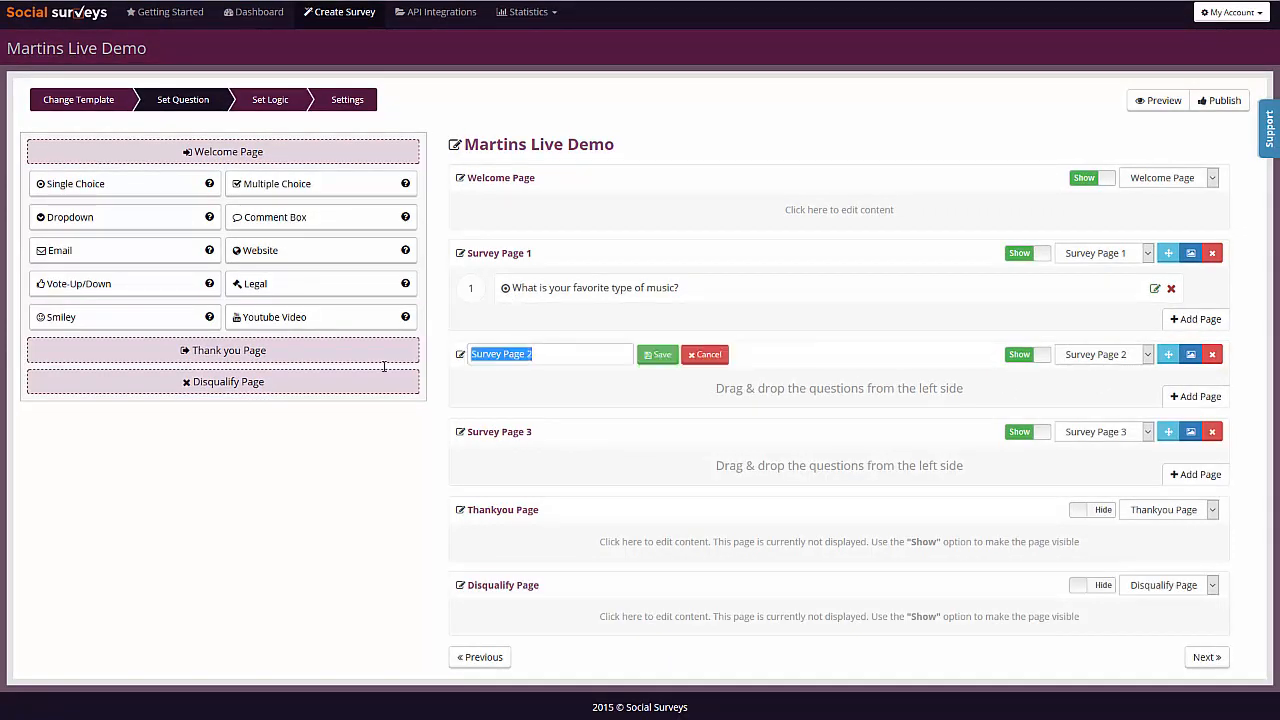
type("Dance")
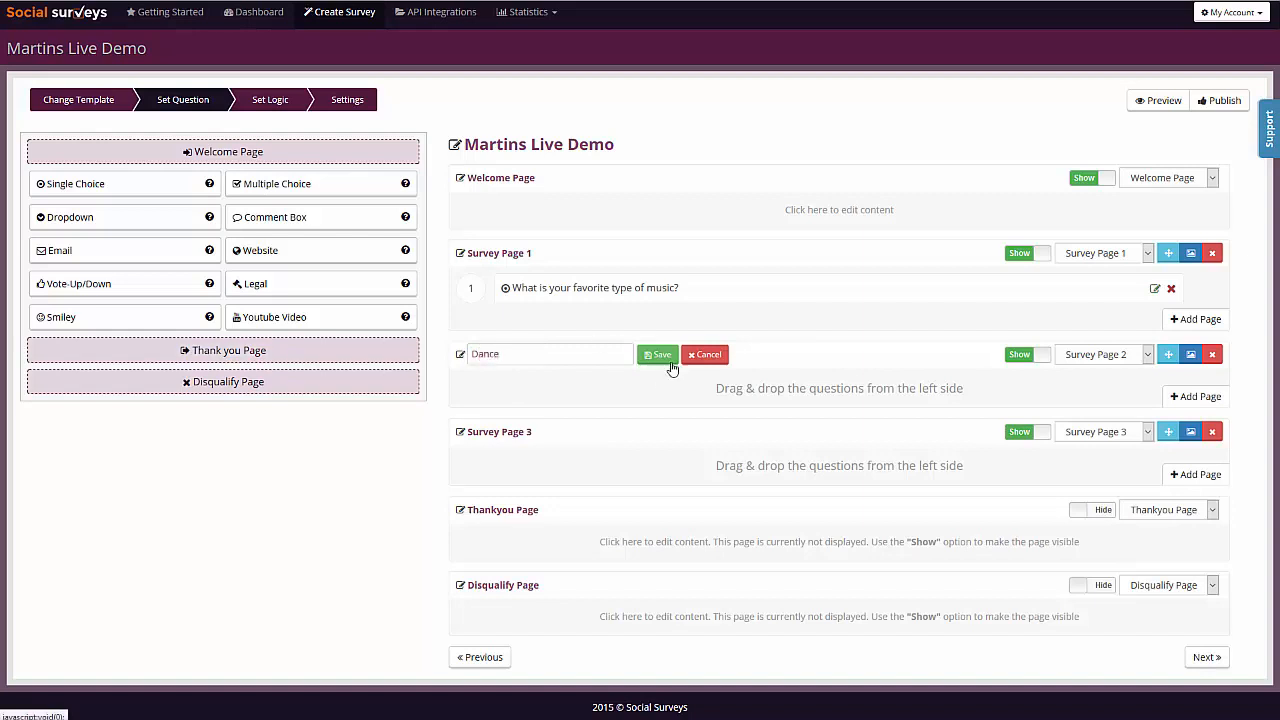
left_click(661, 360)
- Rename Survey Page 3 as "Rap Page" and extend the Dance page's name to "Dance Page"
left_click(529, 431)
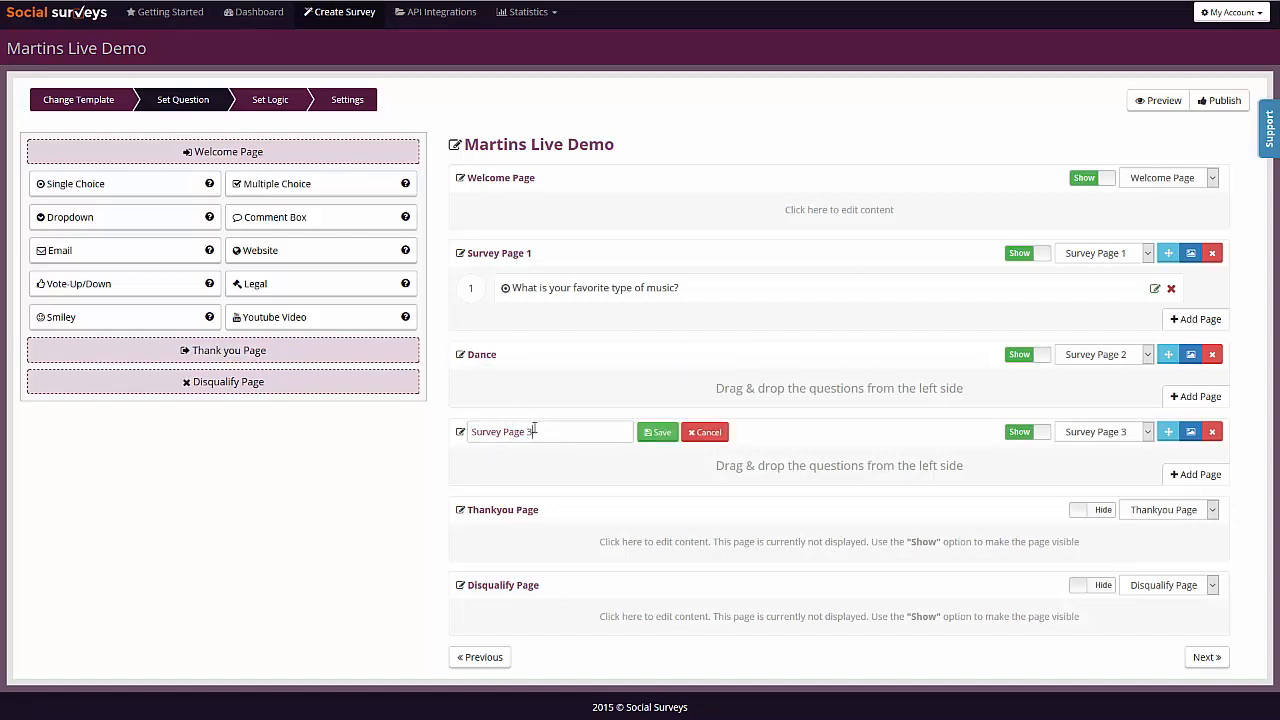
left_click_drag(534, 429, 360, 423)
type("Rap Page")
left_click(657, 432)
left_click(484, 355)
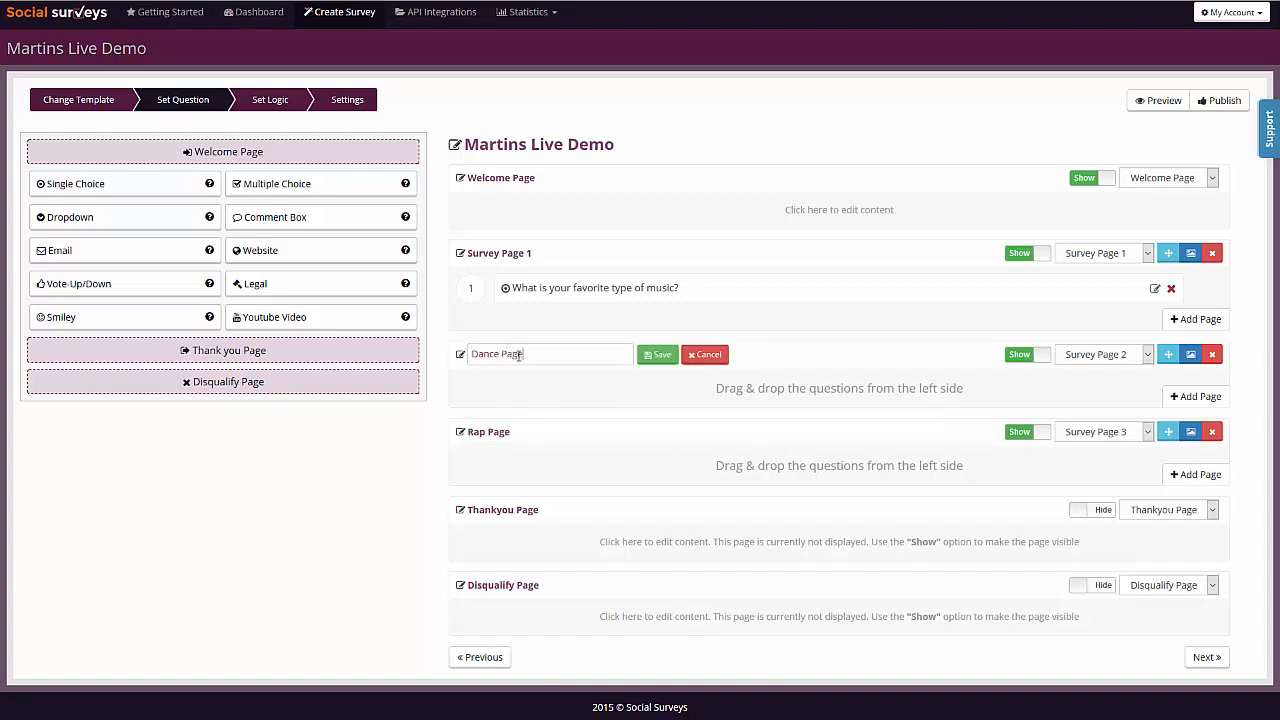
left_click(659, 355)
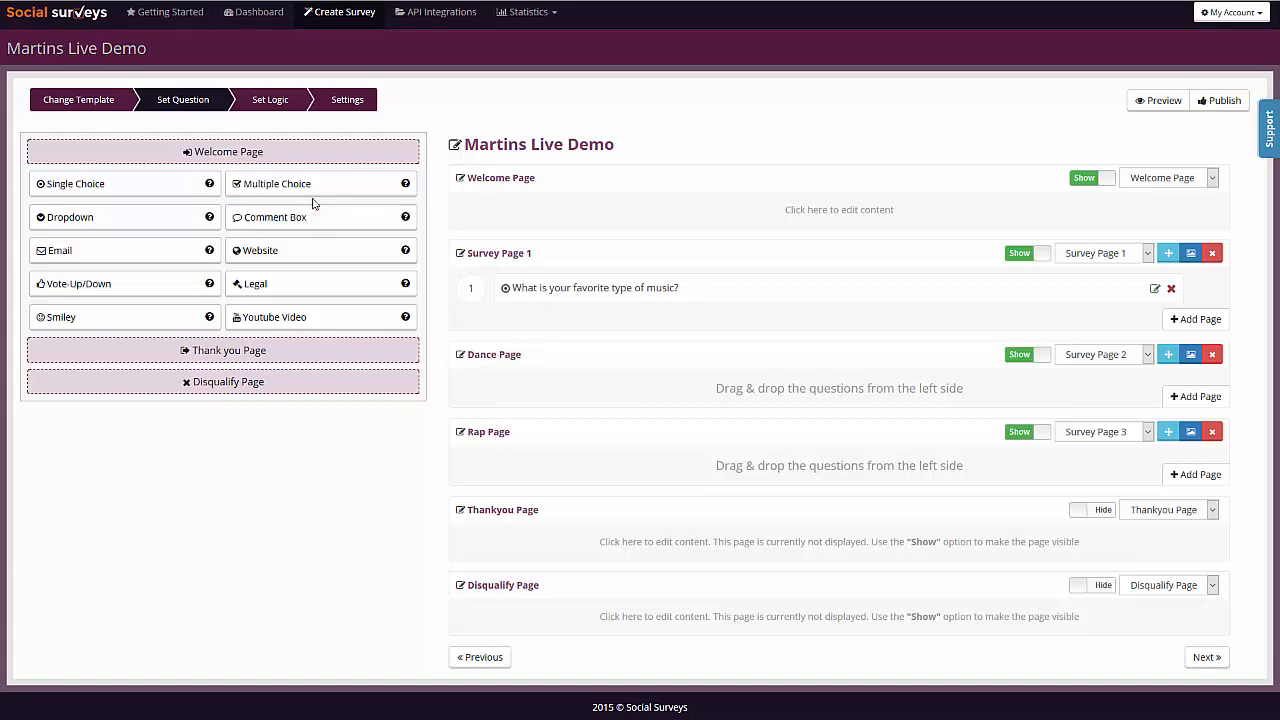
- Add a Comment Box question "Why do you like Dance music?" to the Dance Page, enable Voice Record and save it
left_click_drag(275, 217, 866, 395)
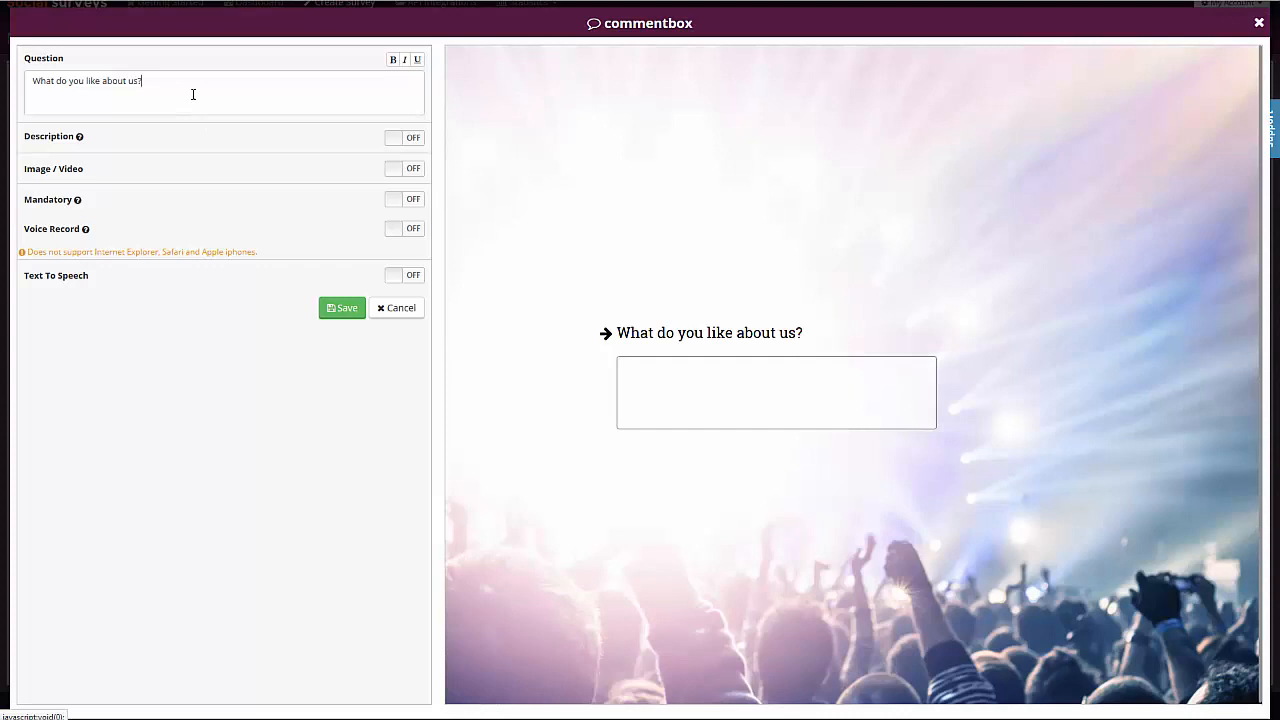
triple_click(193, 94)
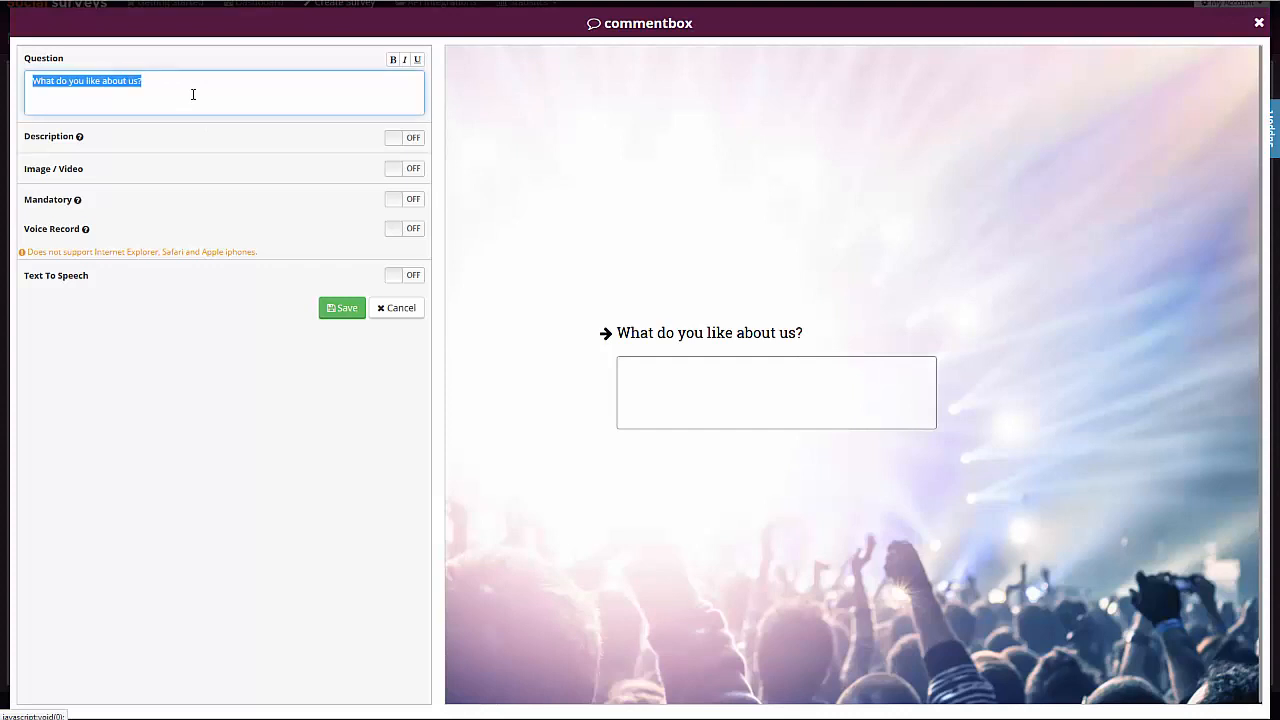
type("Why do you l")
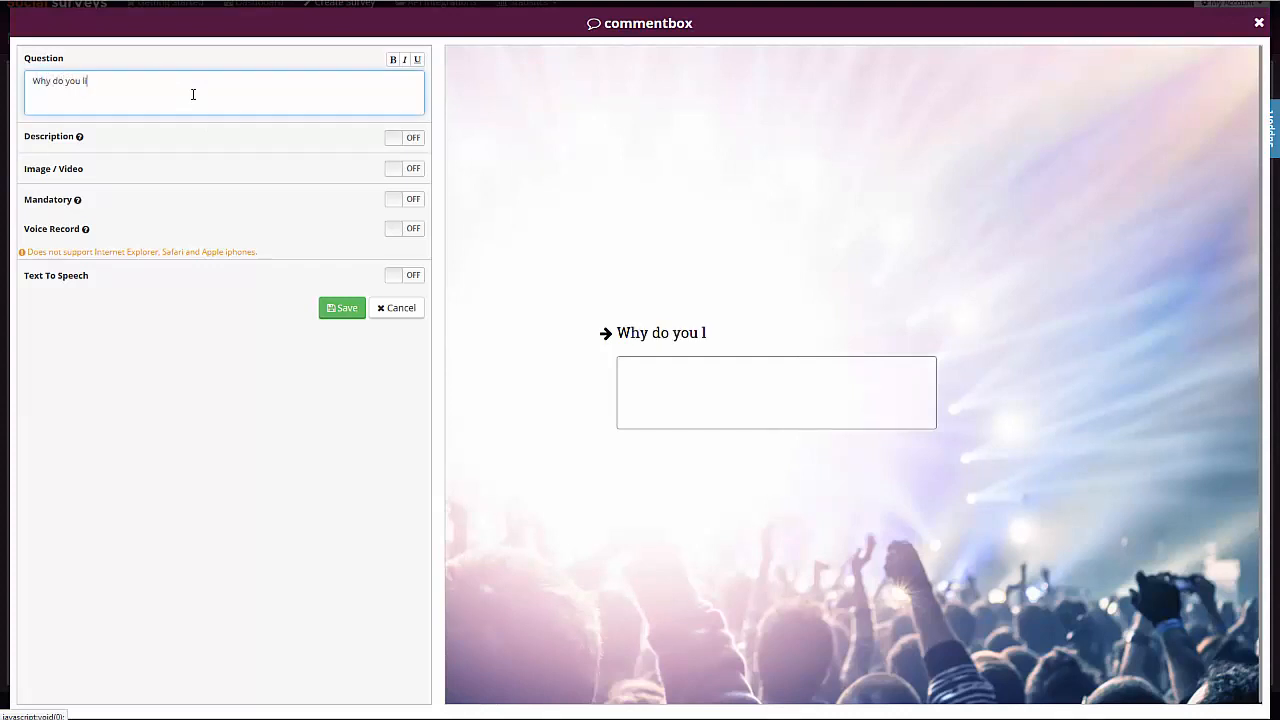
type("ike Dance music?")
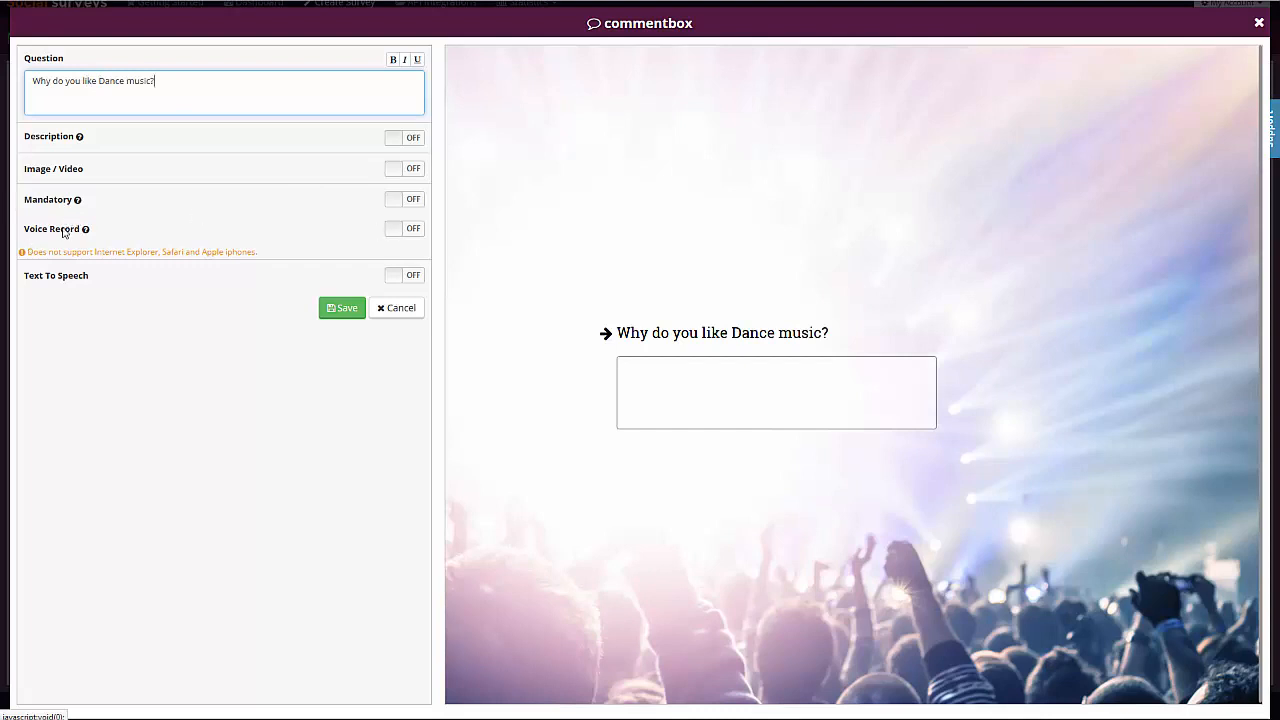
left_click(416, 230)
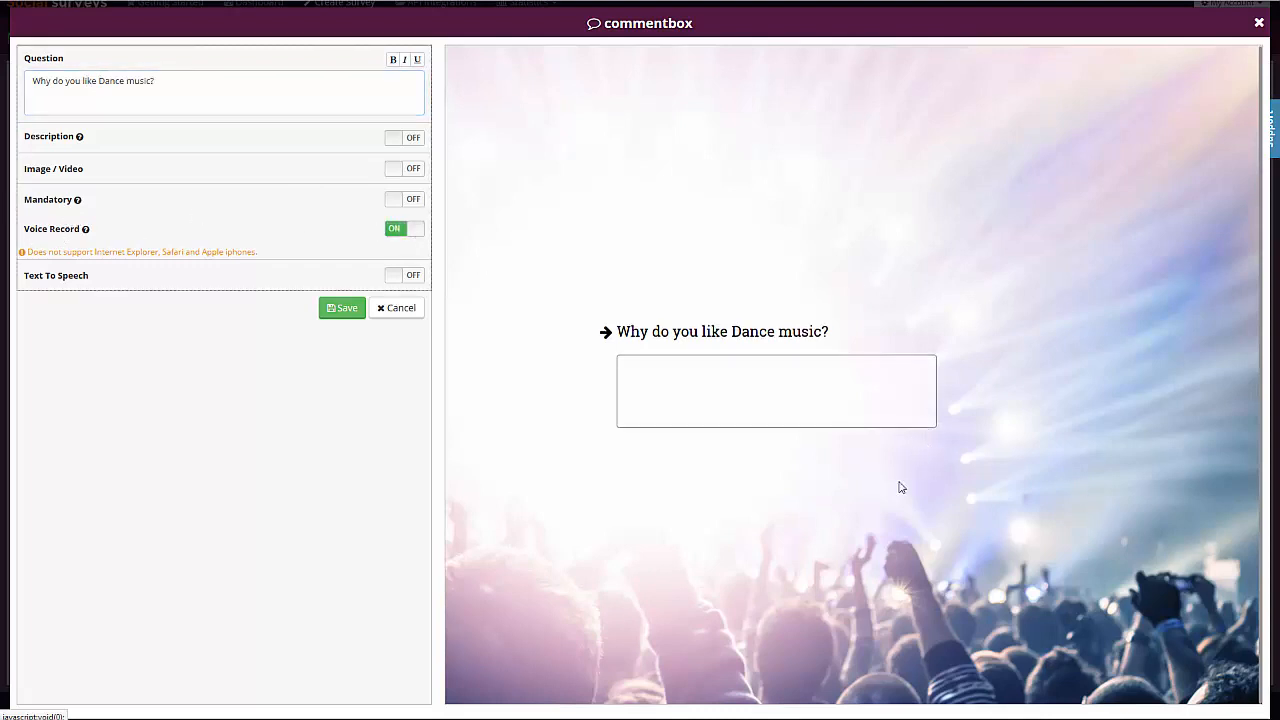
left_click(340, 309)
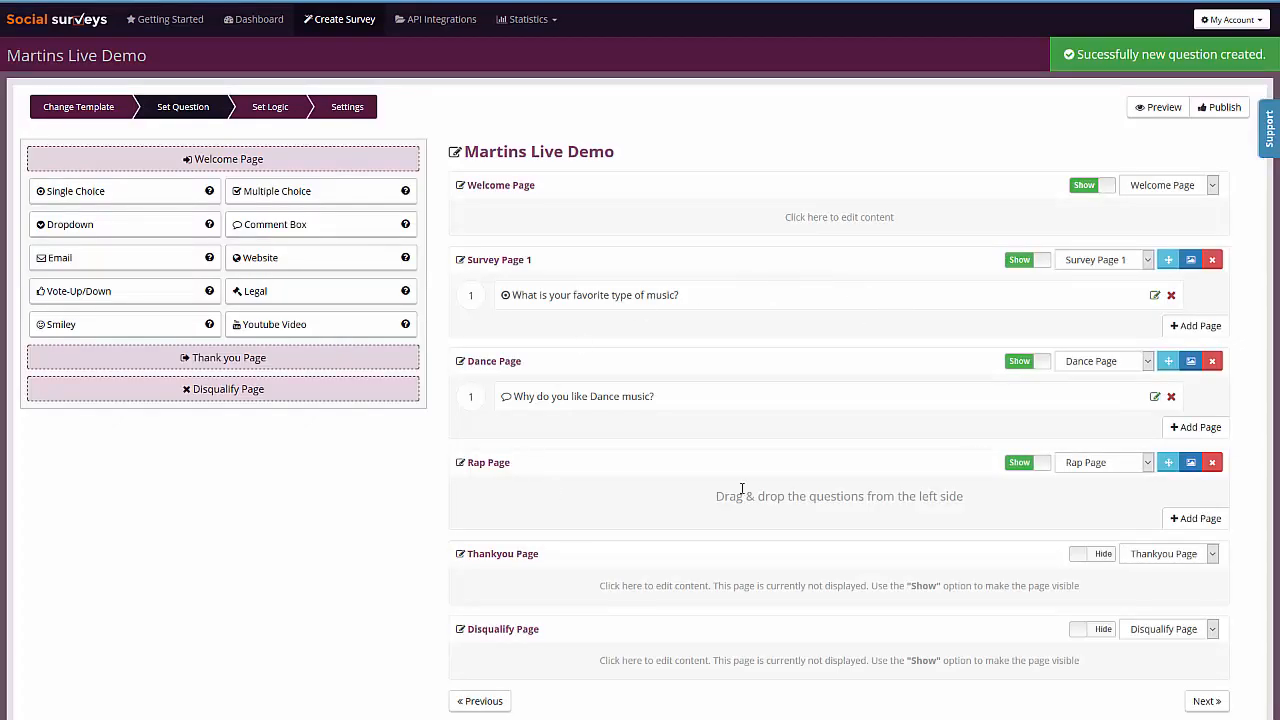
- Add a Comment Box question "Why do you like rap music?" to the Rap Page, enable Voice Record and save it
left_click_drag(297, 223, 896, 478)
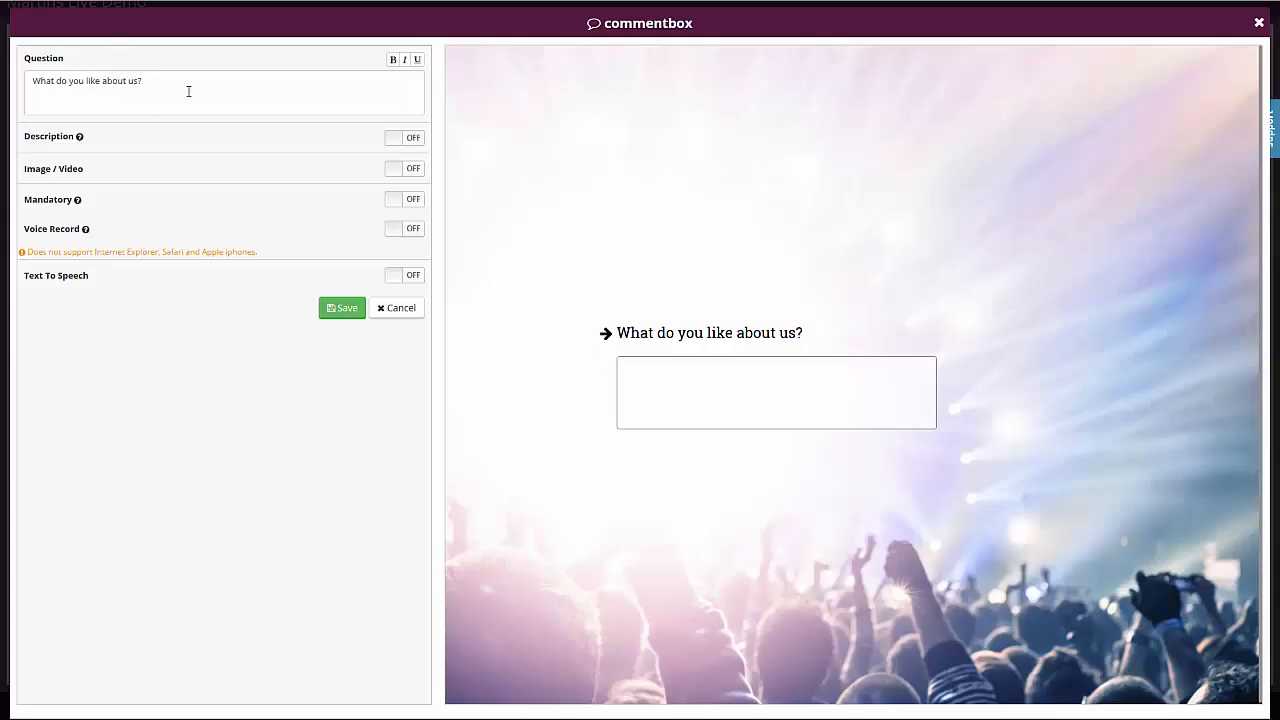
triple_click(210, 97)
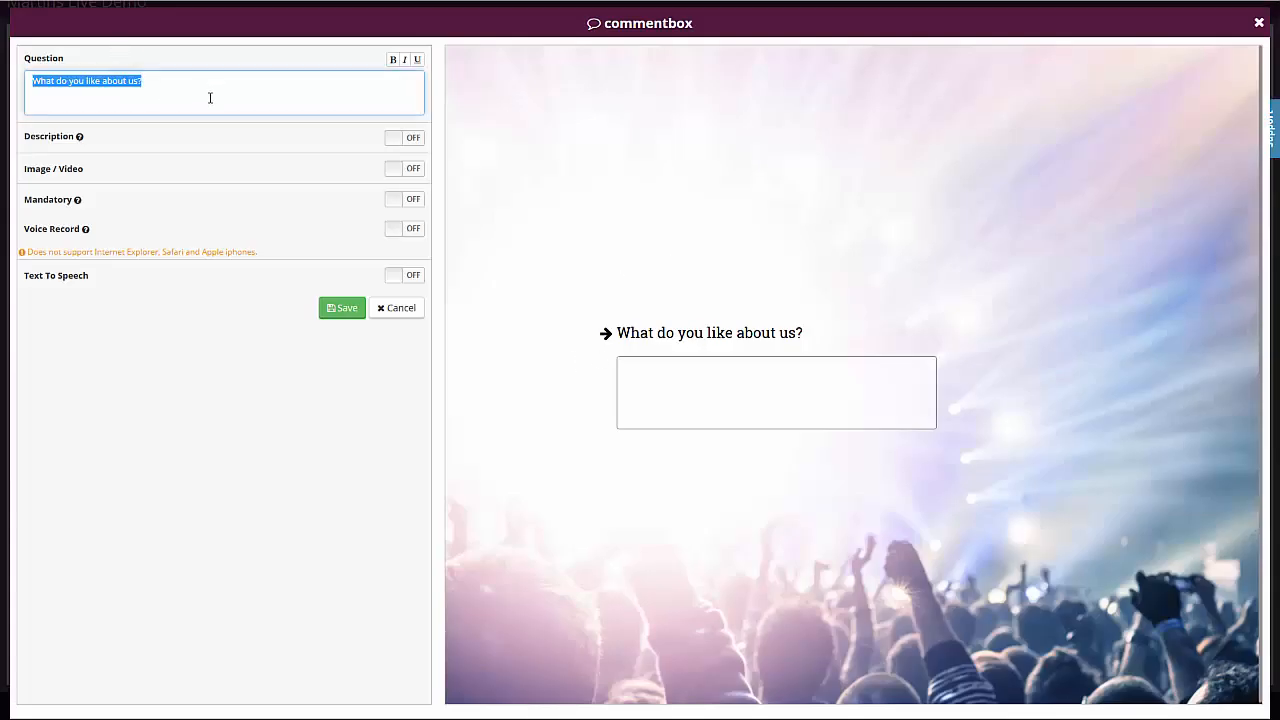
type("Wha")
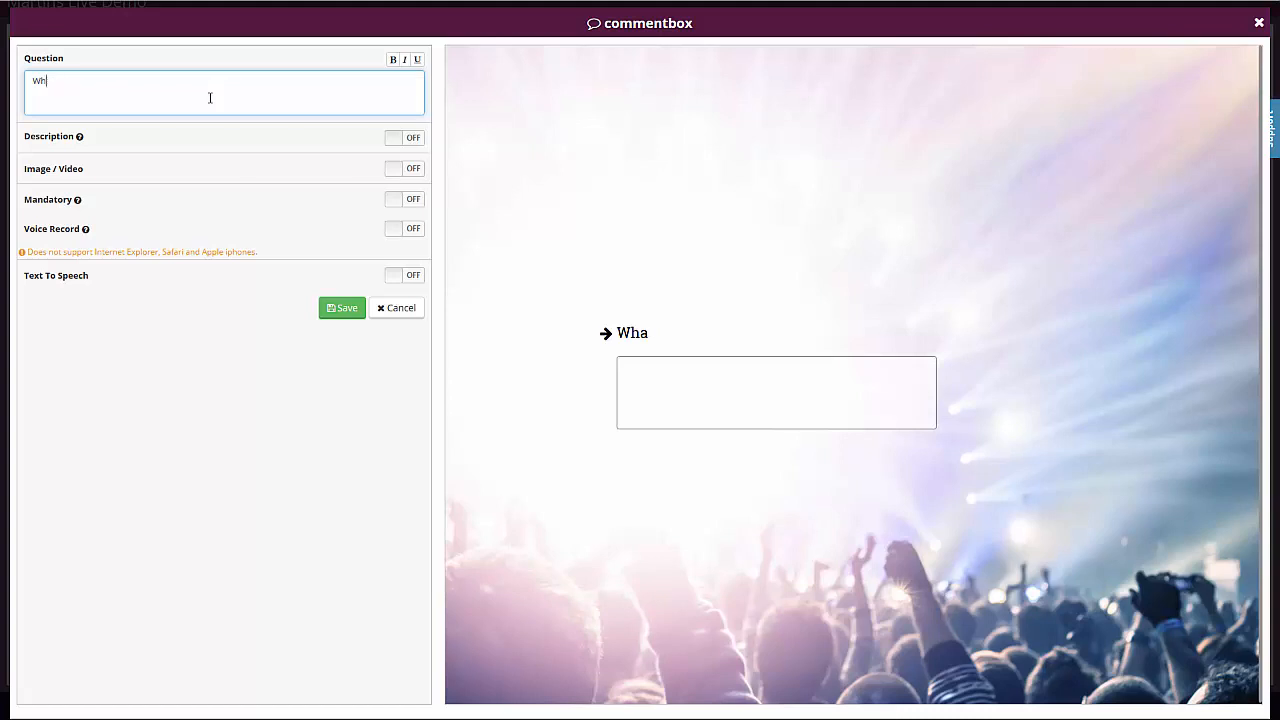
type("do you like rap music?")
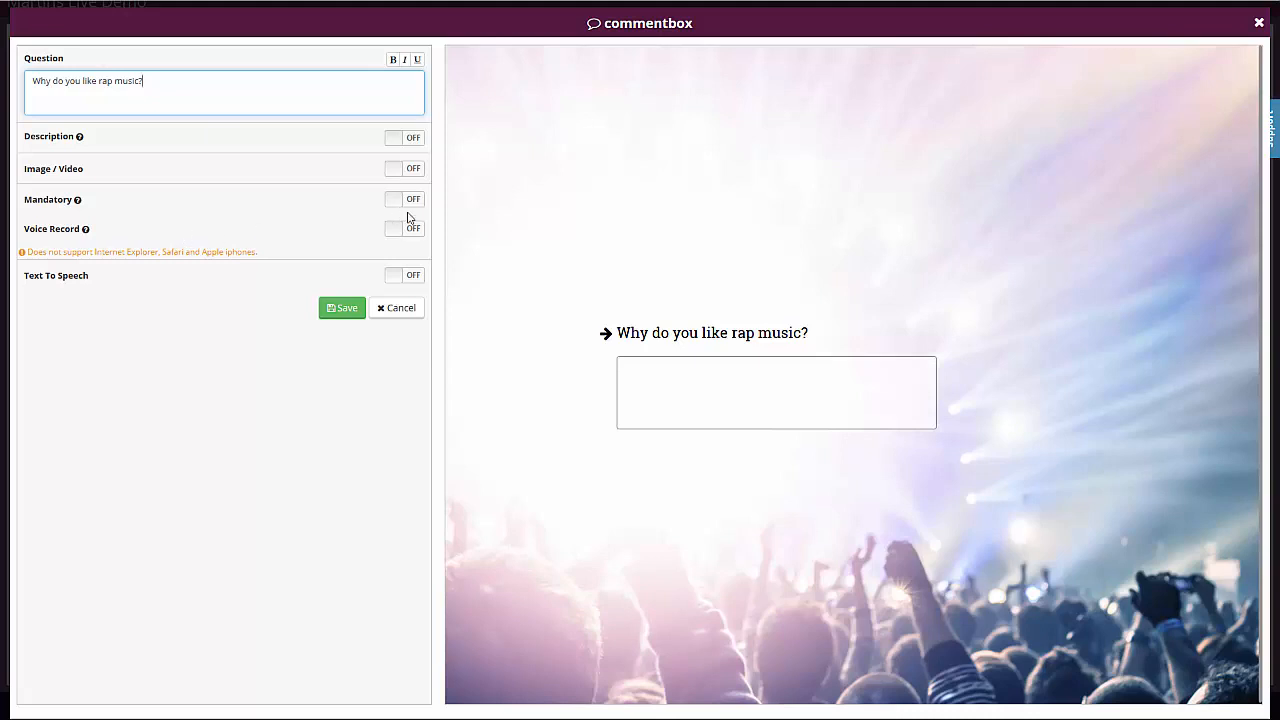
left_click(406, 241)
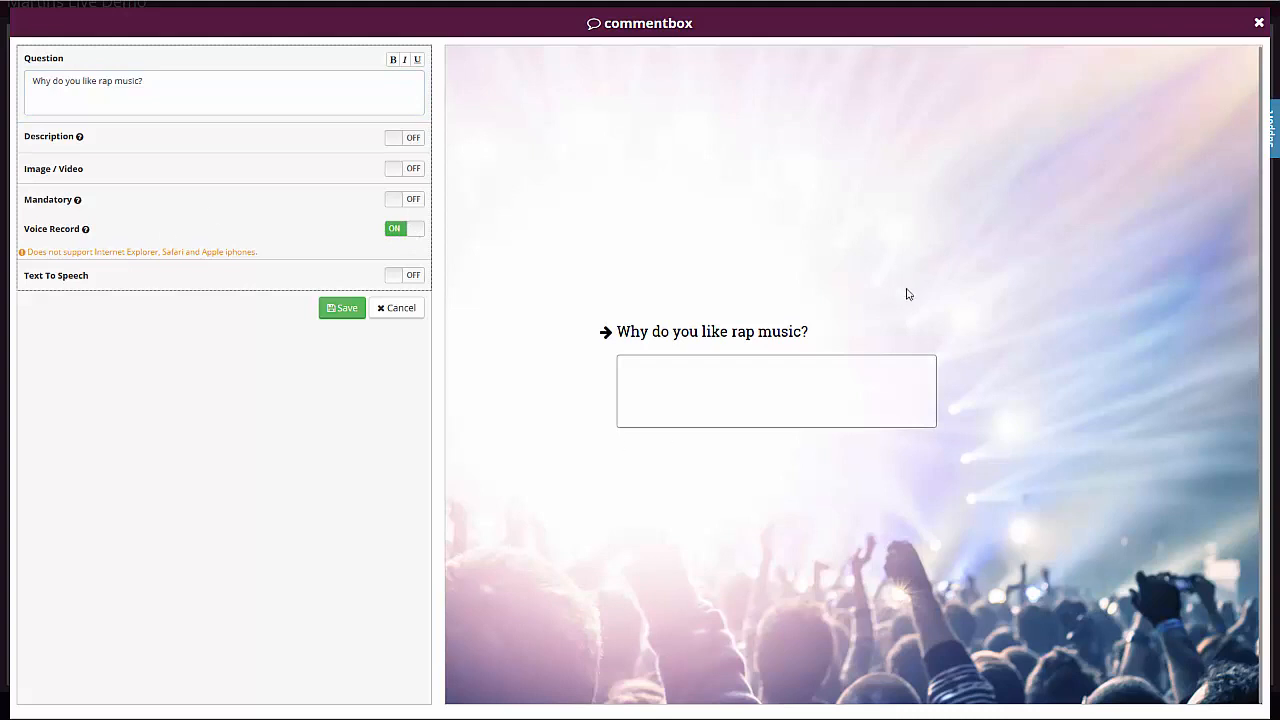
left_click(345, 308)
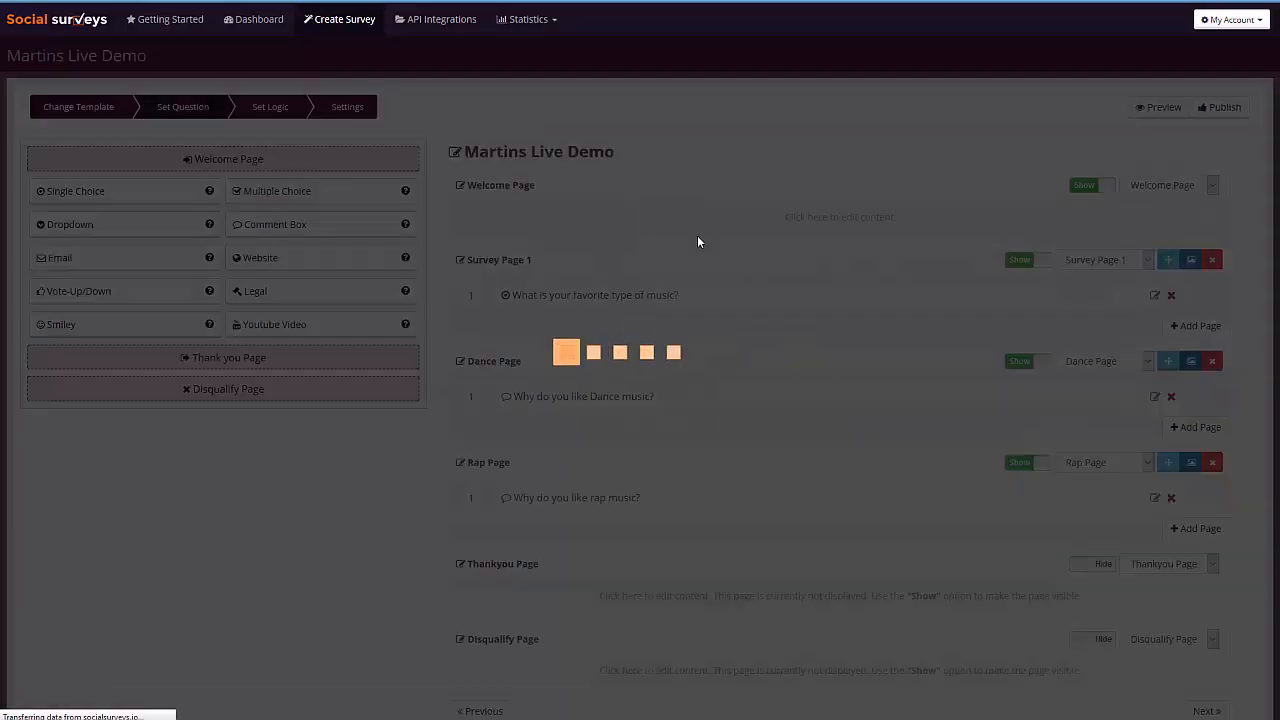
- Show the Thankyou Page in the survey and replace its message with "Thanks for letting us know!"
scroll(801, 470, "down", 1)
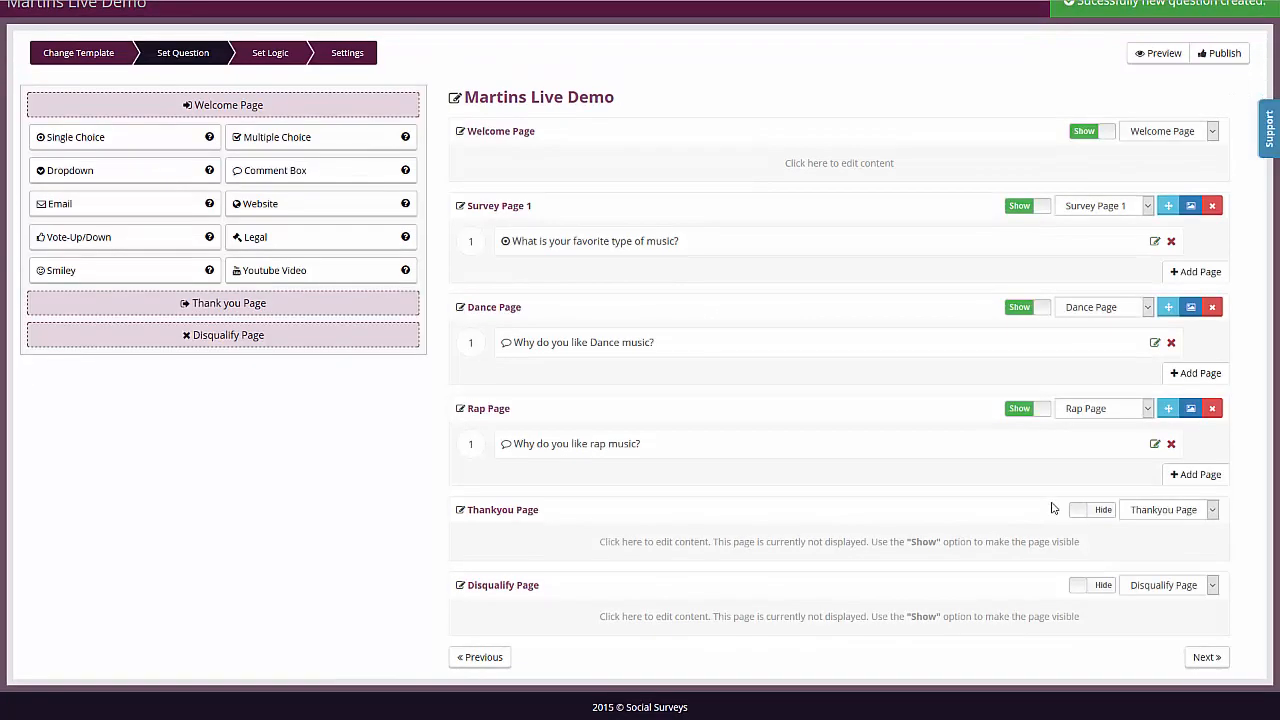
left_click(1087, 512)
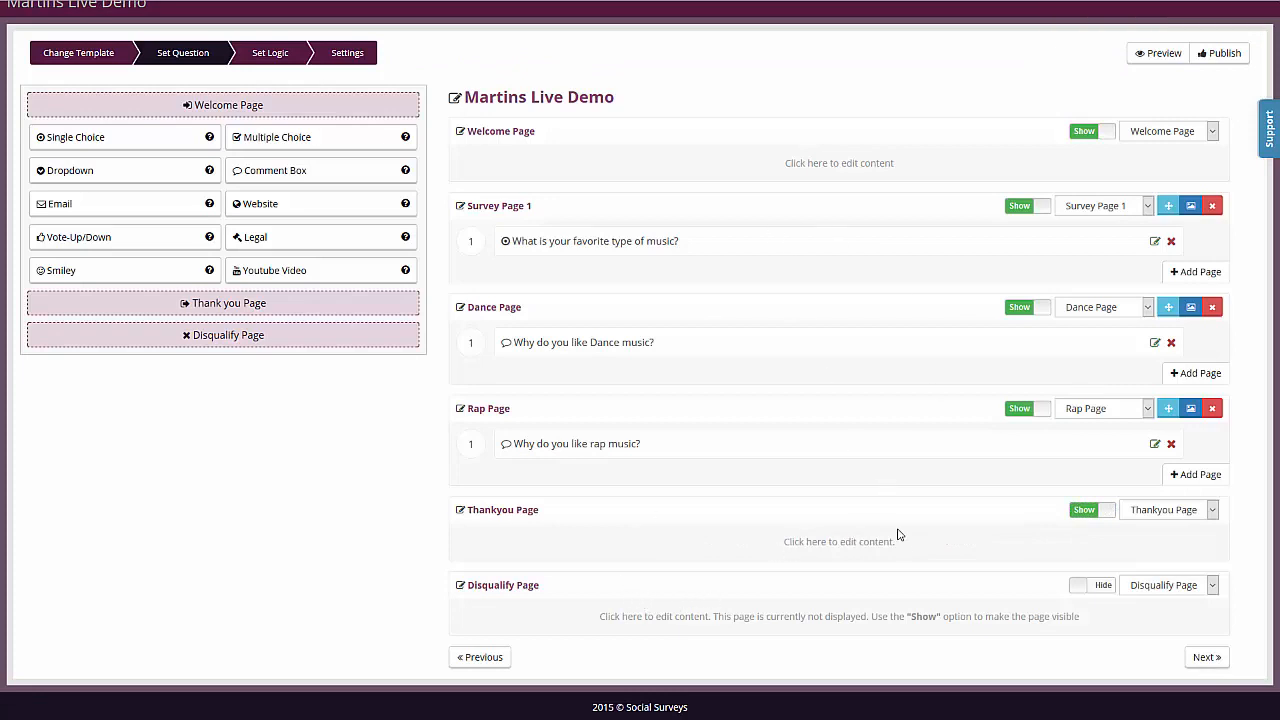
left_click(844, 541)
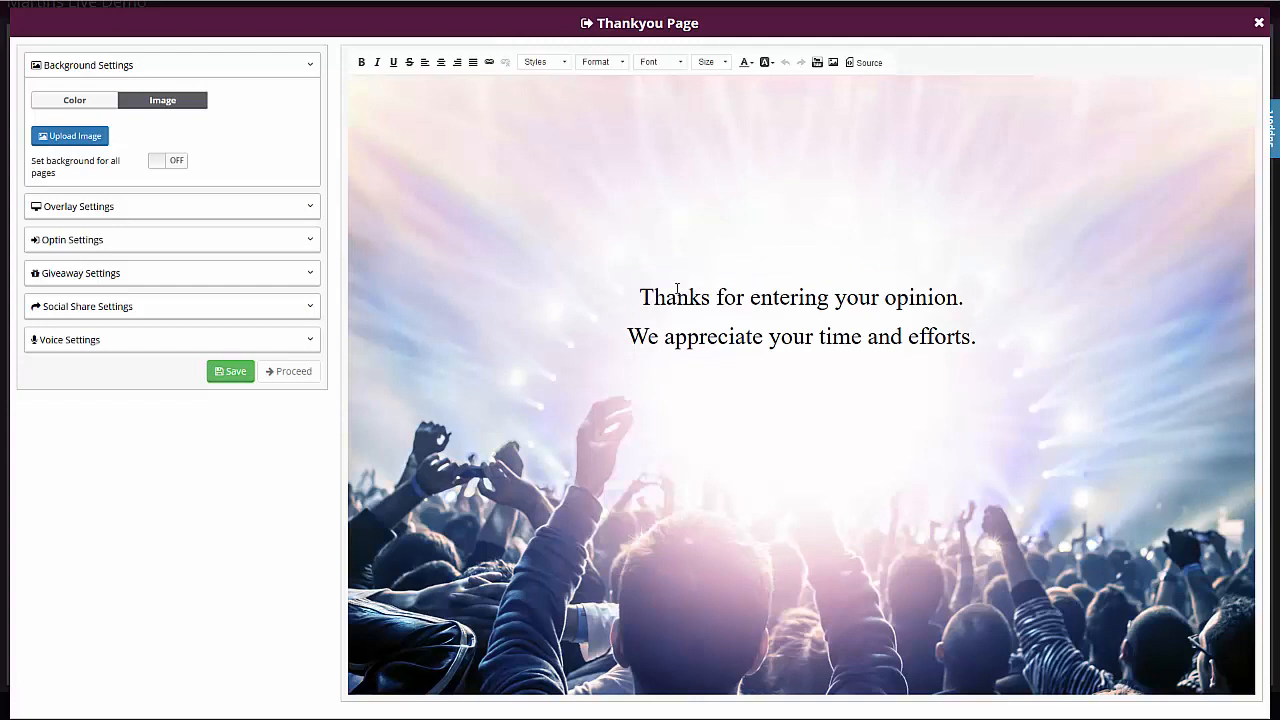
left_click(677, 290)
left_click_drag(677, 290, 720, 298)
left_click(986, 335)
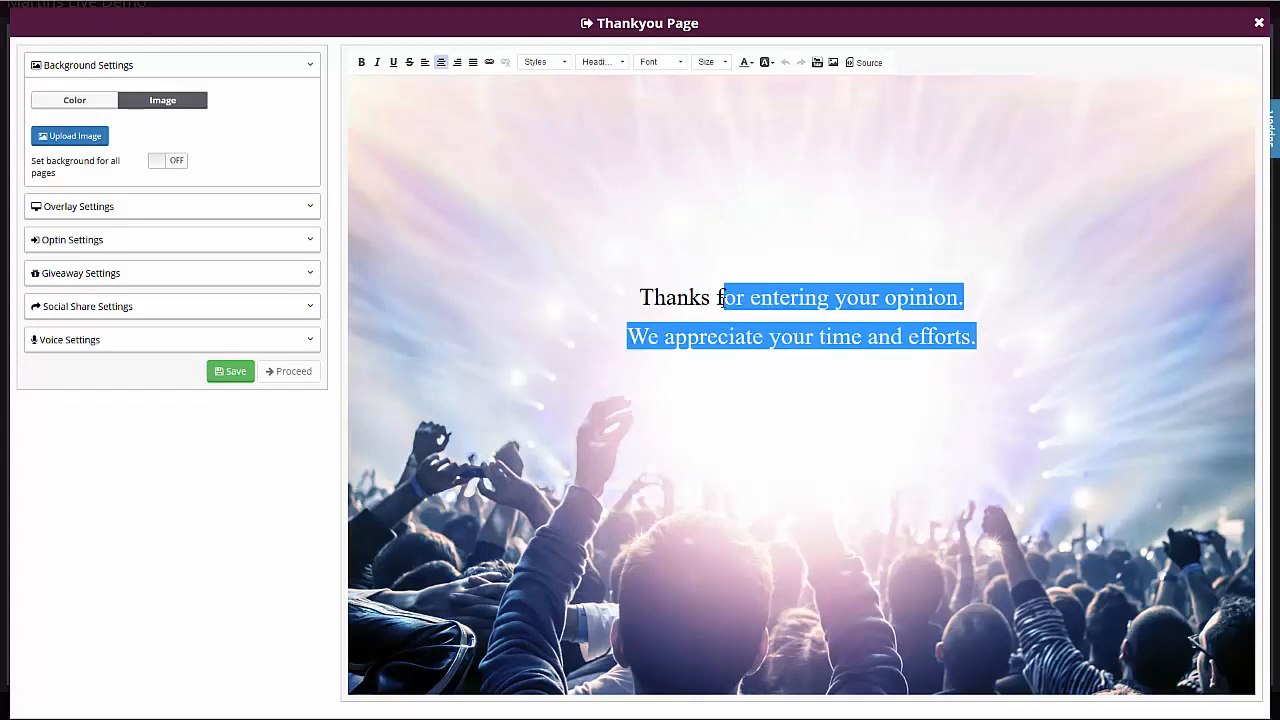
type("or letting us n")
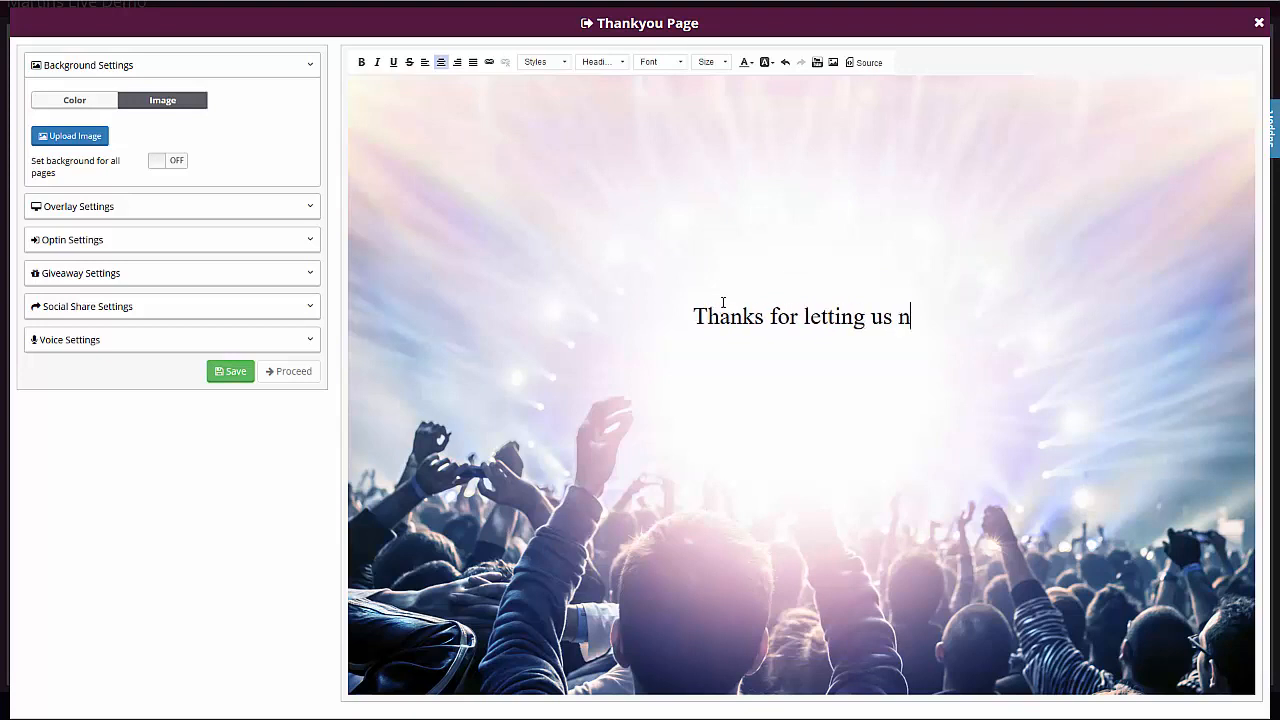
key("BackSpace")
type("know!")
- Set the font of the entire thank-you message to Arial
key("ctrl+a")
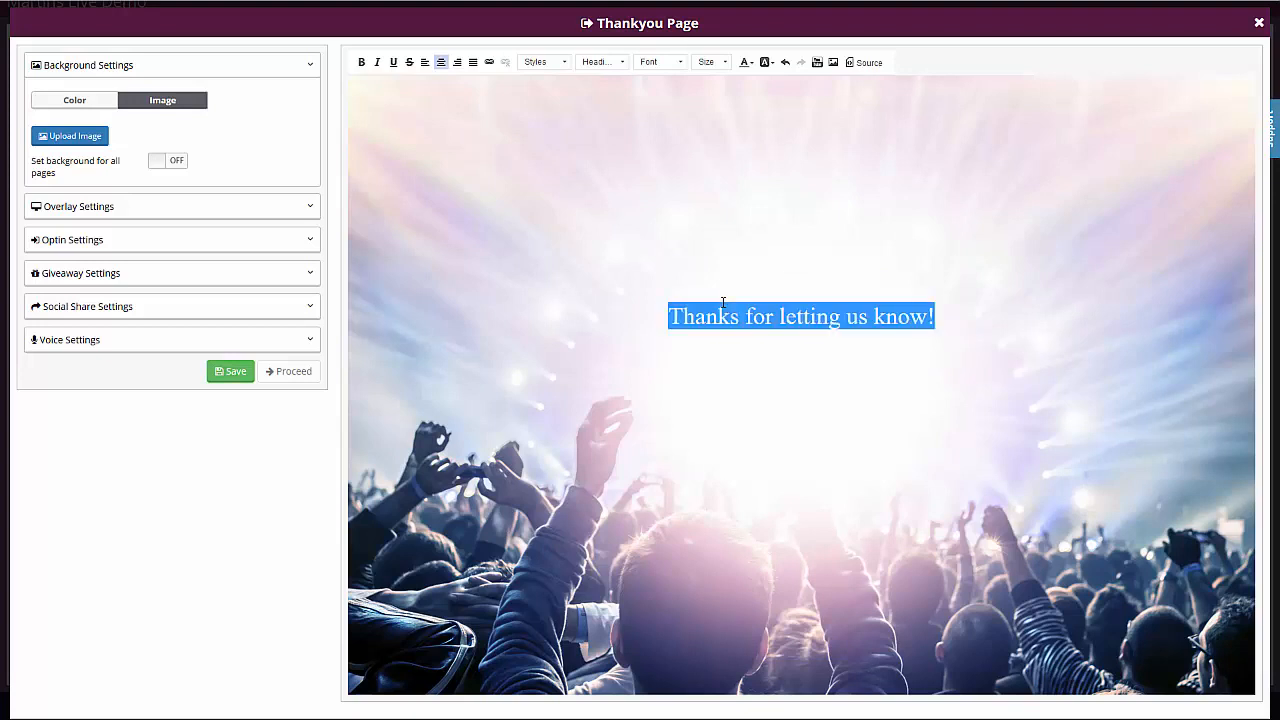
left_click(676, 62)
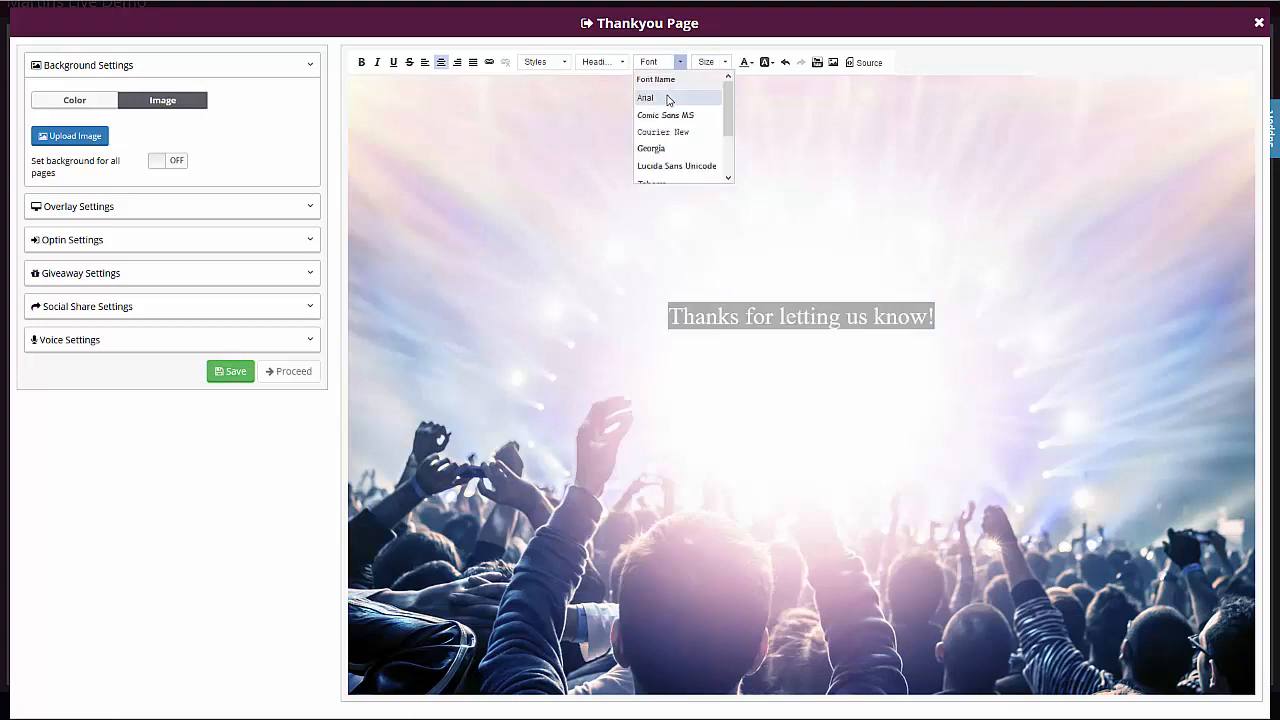
left_click(668, 99)
left_click(894, 386)
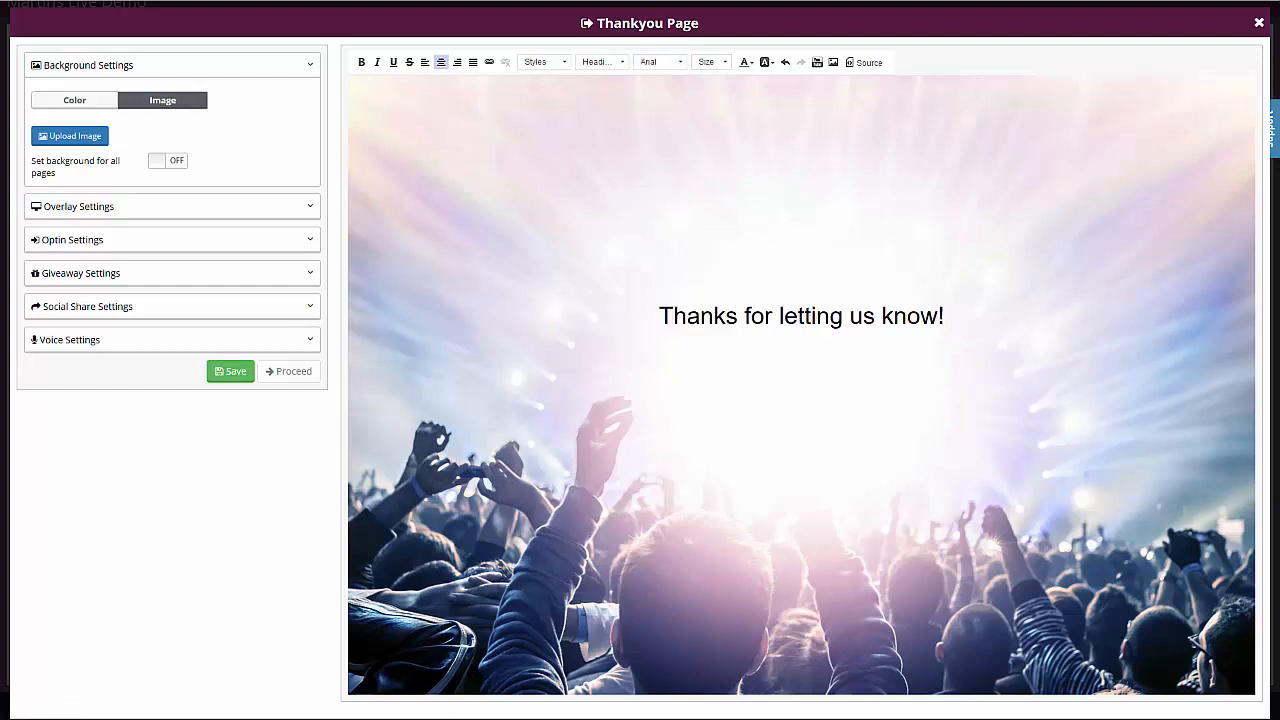
left_click(87, 279)
left_click(134, 193)
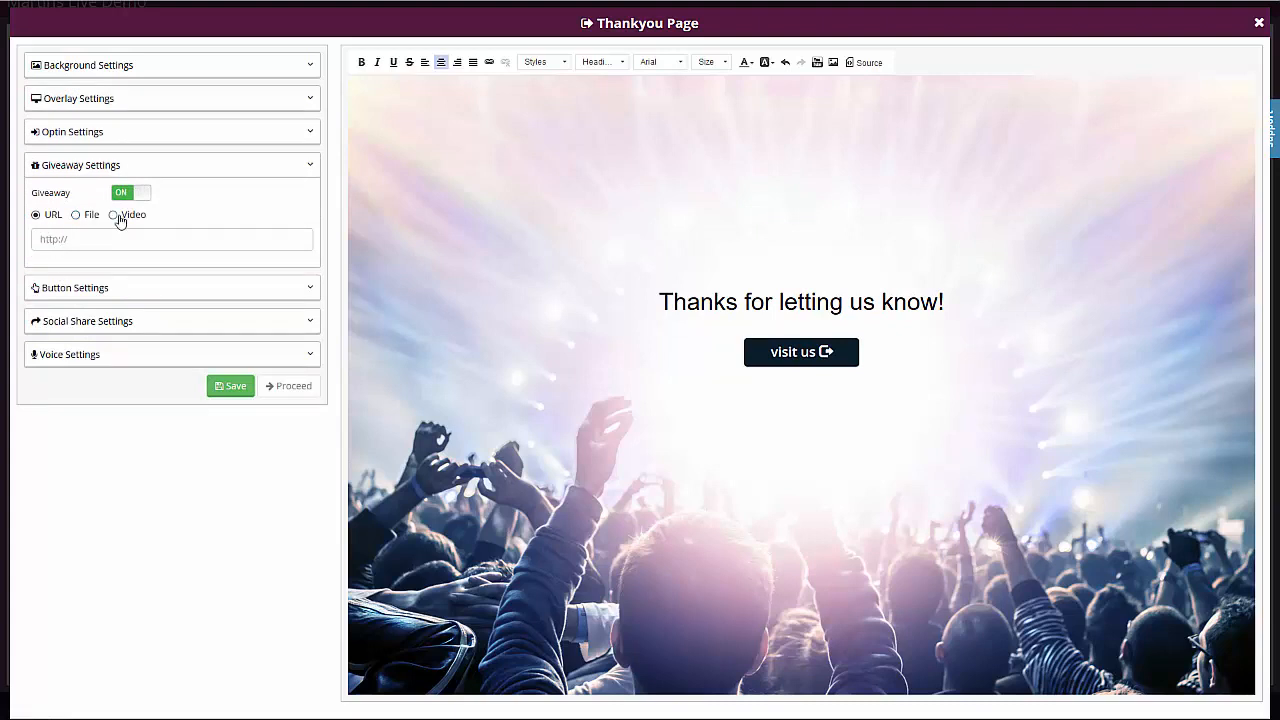
left_click(136, 193)
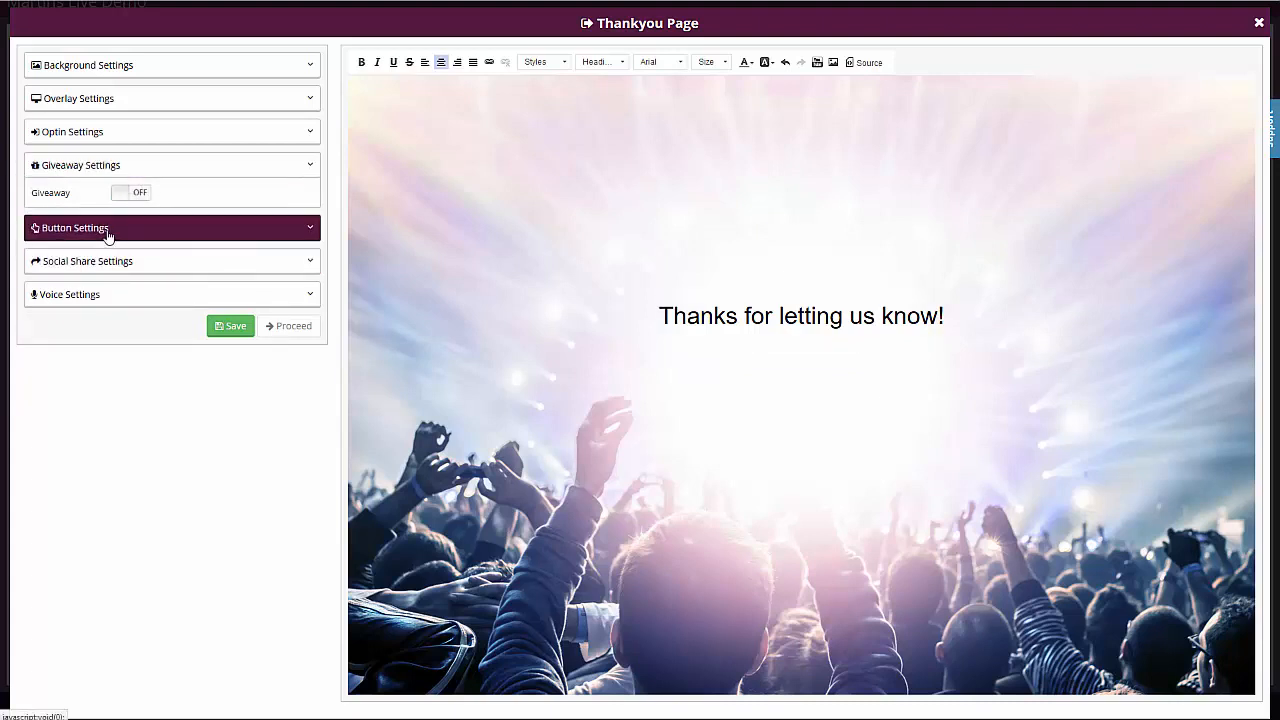
- Enable the Facebook and Google+ share buttons on the Thankyou Page, leaving Tweet off
left_click(57, 262)
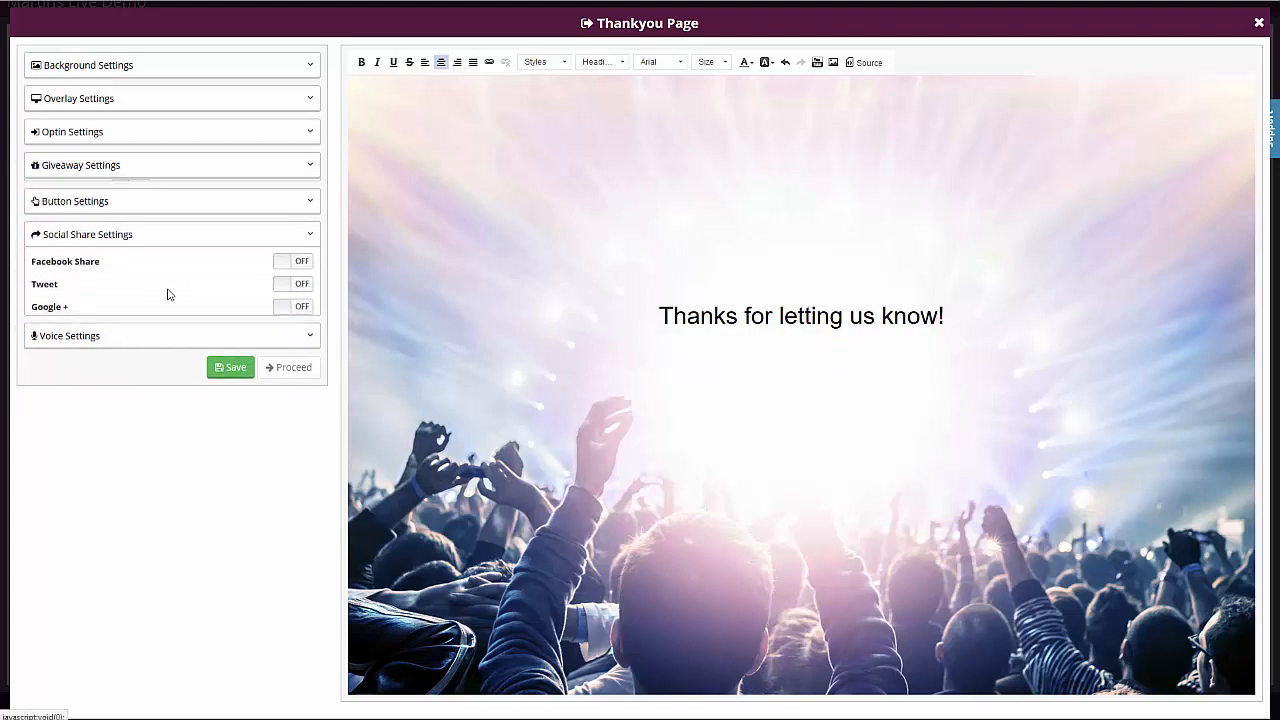
left_click(291, 262)
left_click(297, 281)
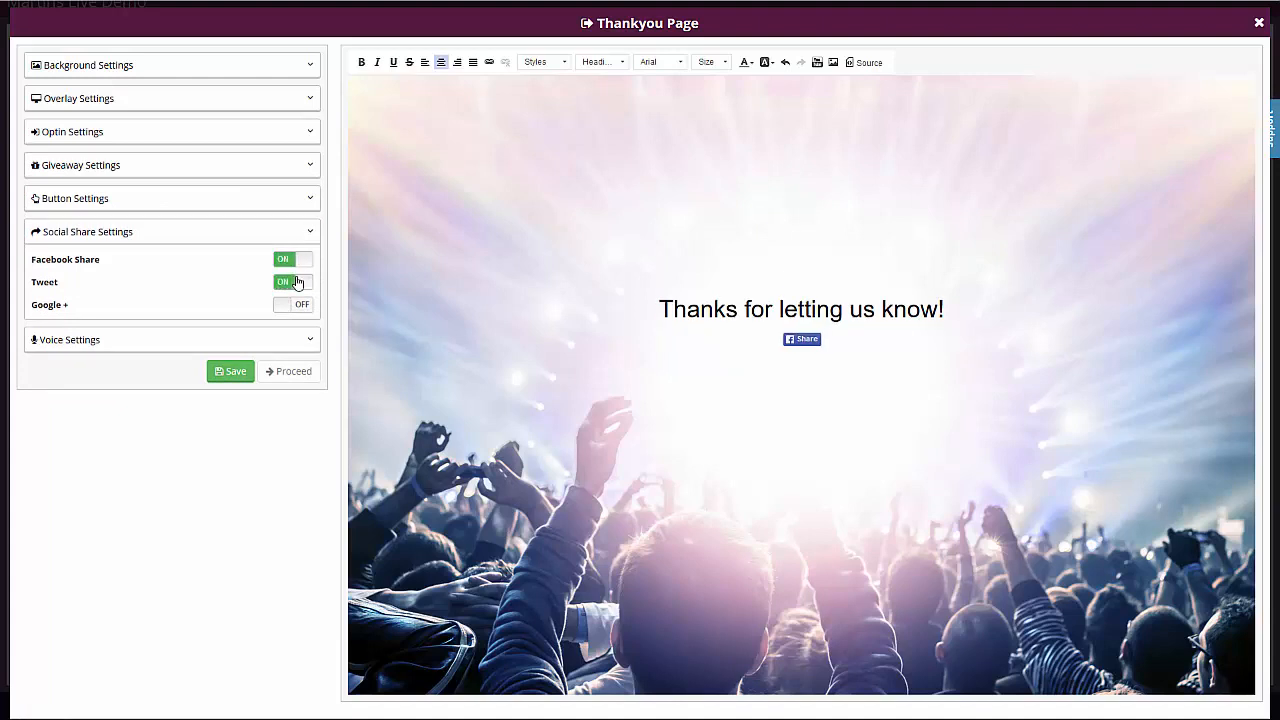
left_click(296, 305)
left_click(297, 282)
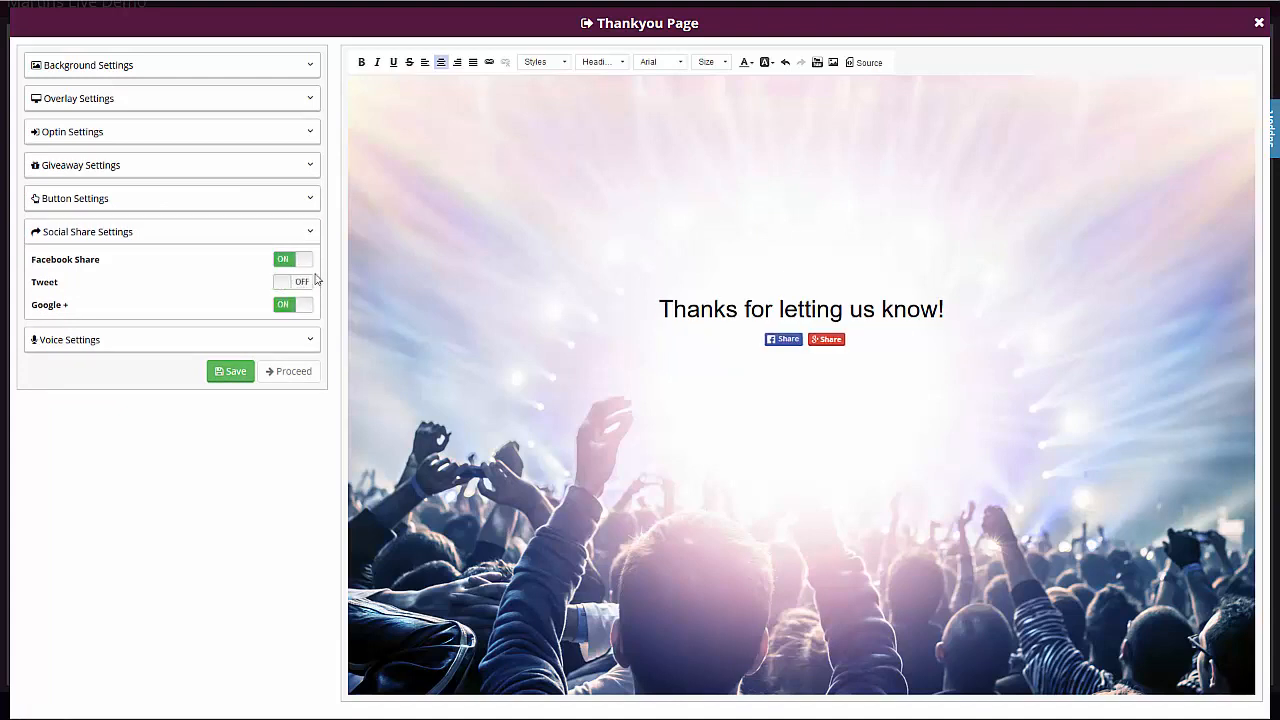
left_click(199, 231)
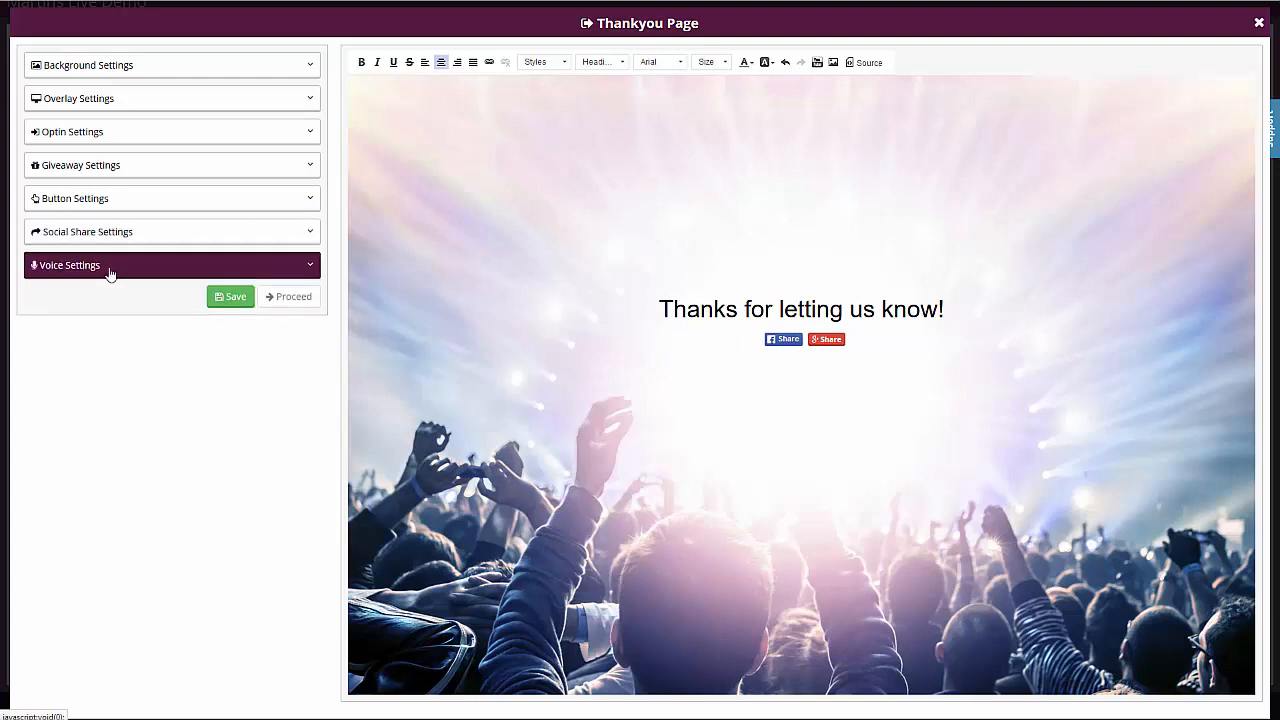
left_click(110, 270)
left_click(160, 264)
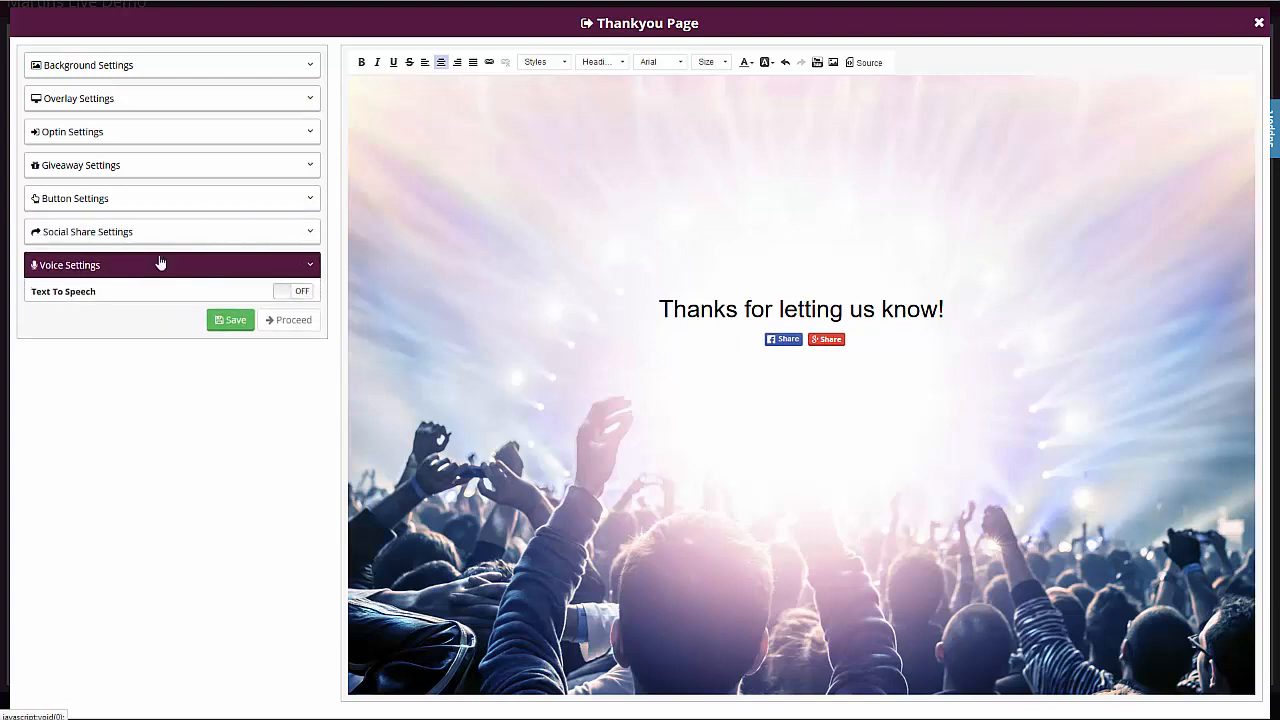
- Enable the optin form on the Thankyou Page and include the Name and Phone Number fields
left_click(122, 141)
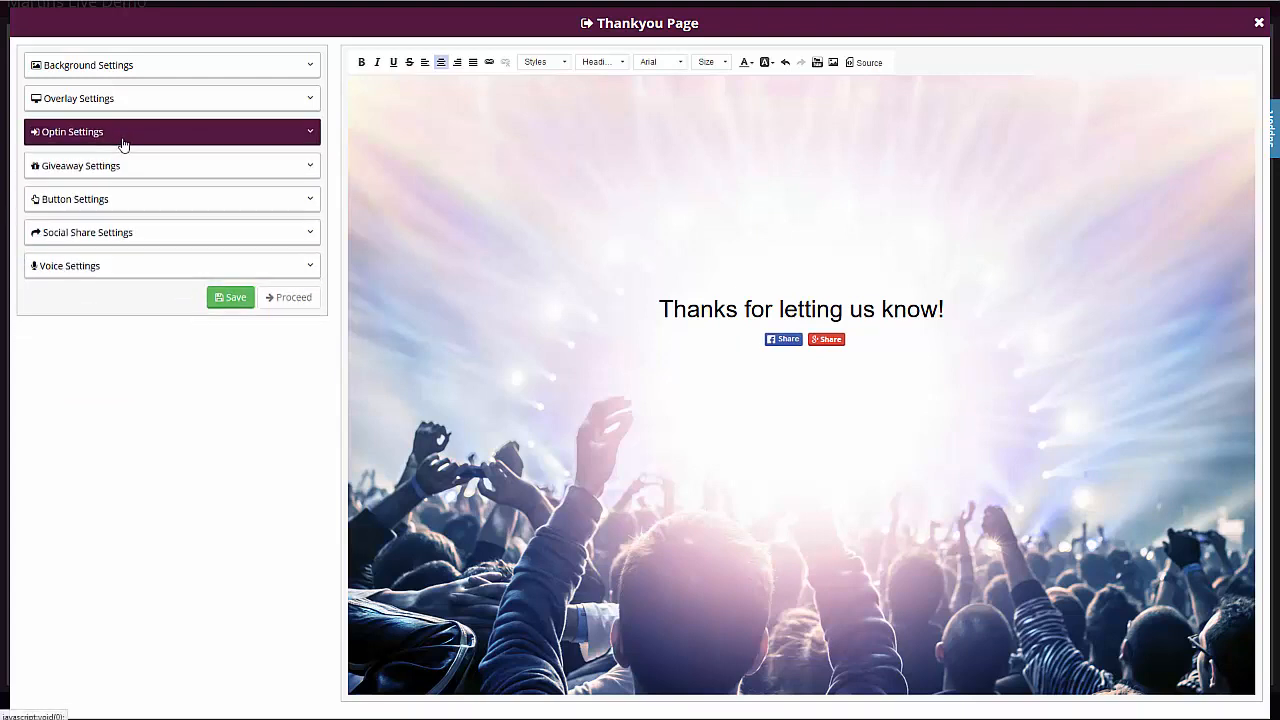
left_click(131, 161)
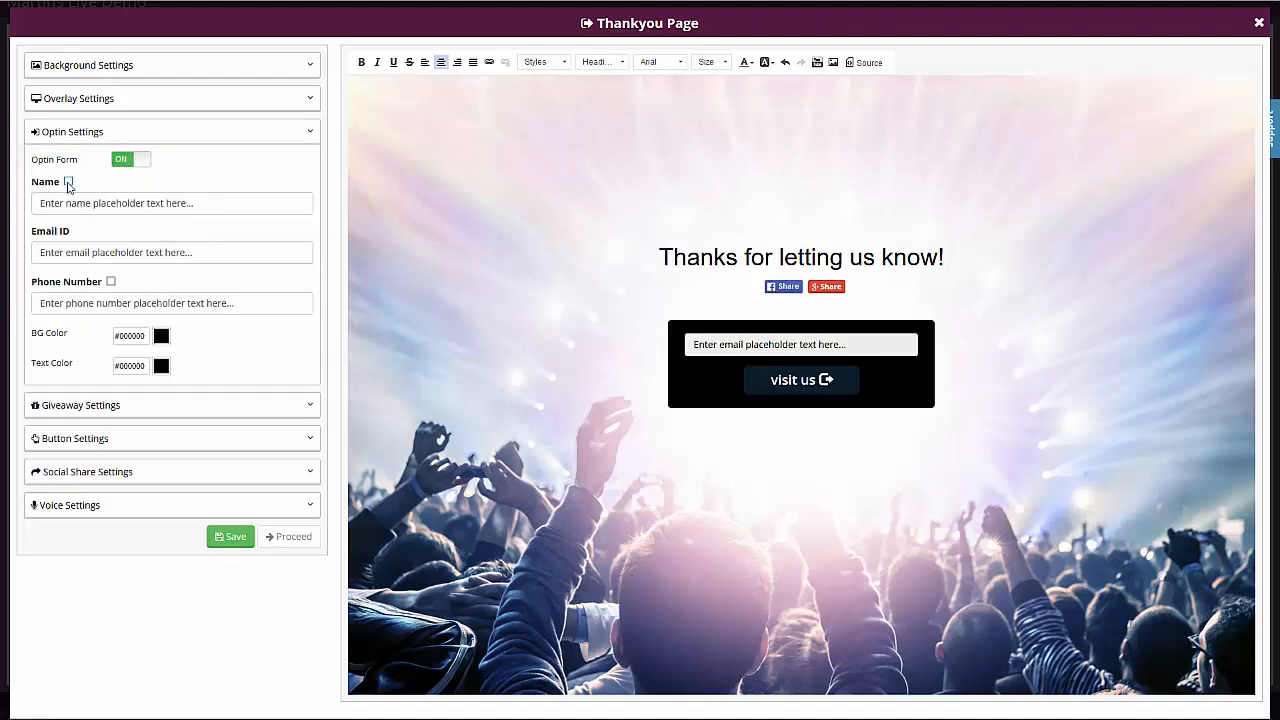
left_click(68, 182)
left_click(111, 282)
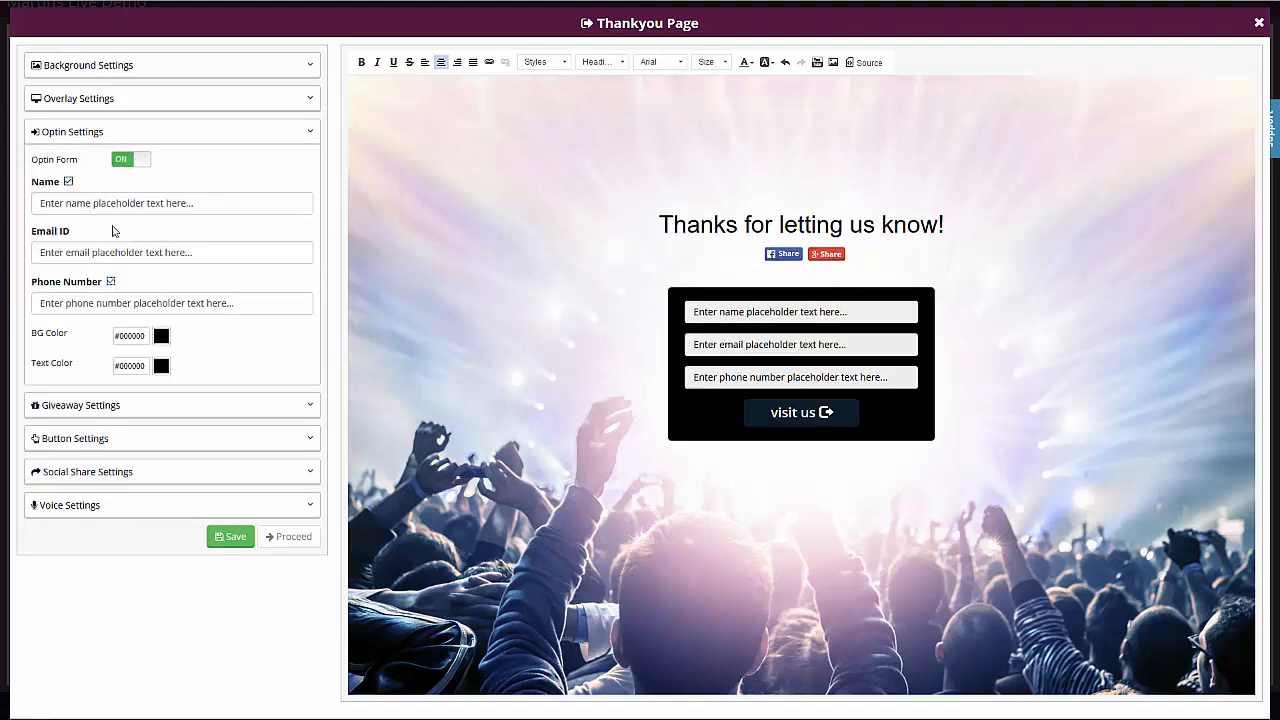
- Set the optin form's placeholder texts to "Name", "Email" and "Phone" in their respective fields
left_click(113, 202)
key("ctrl+a")
type("Name")
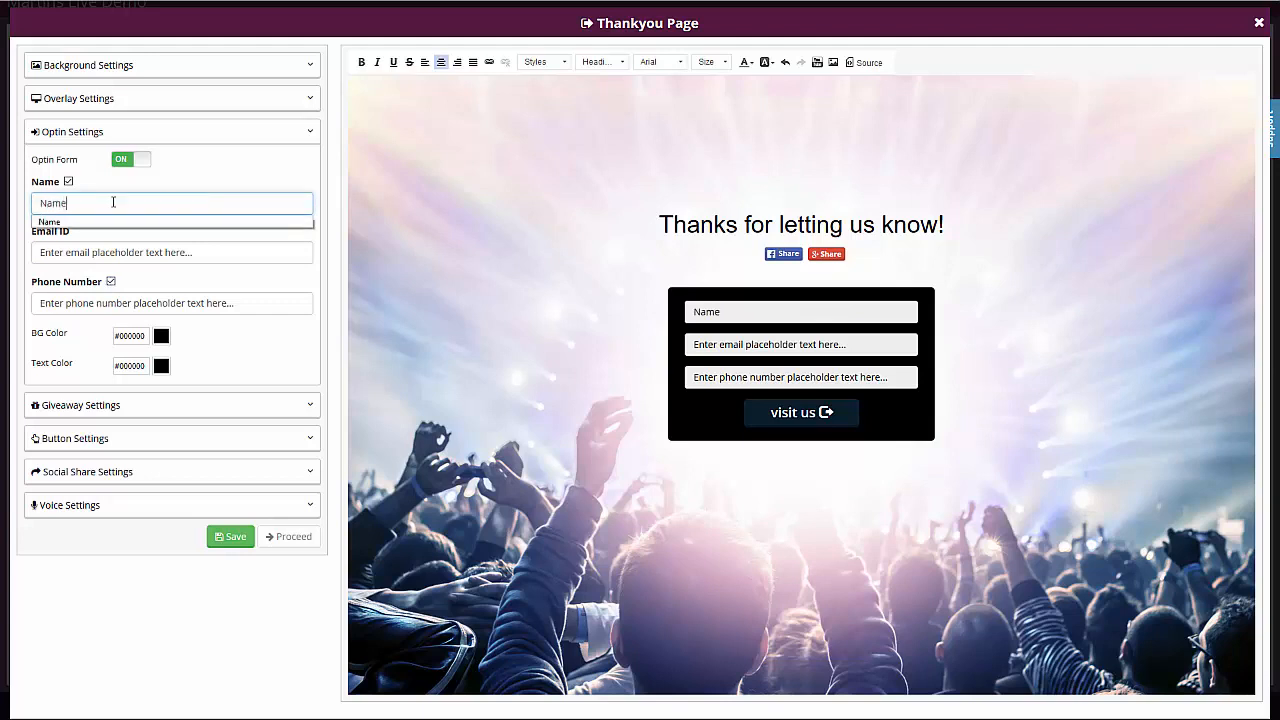
key("Tab")
type("Email")
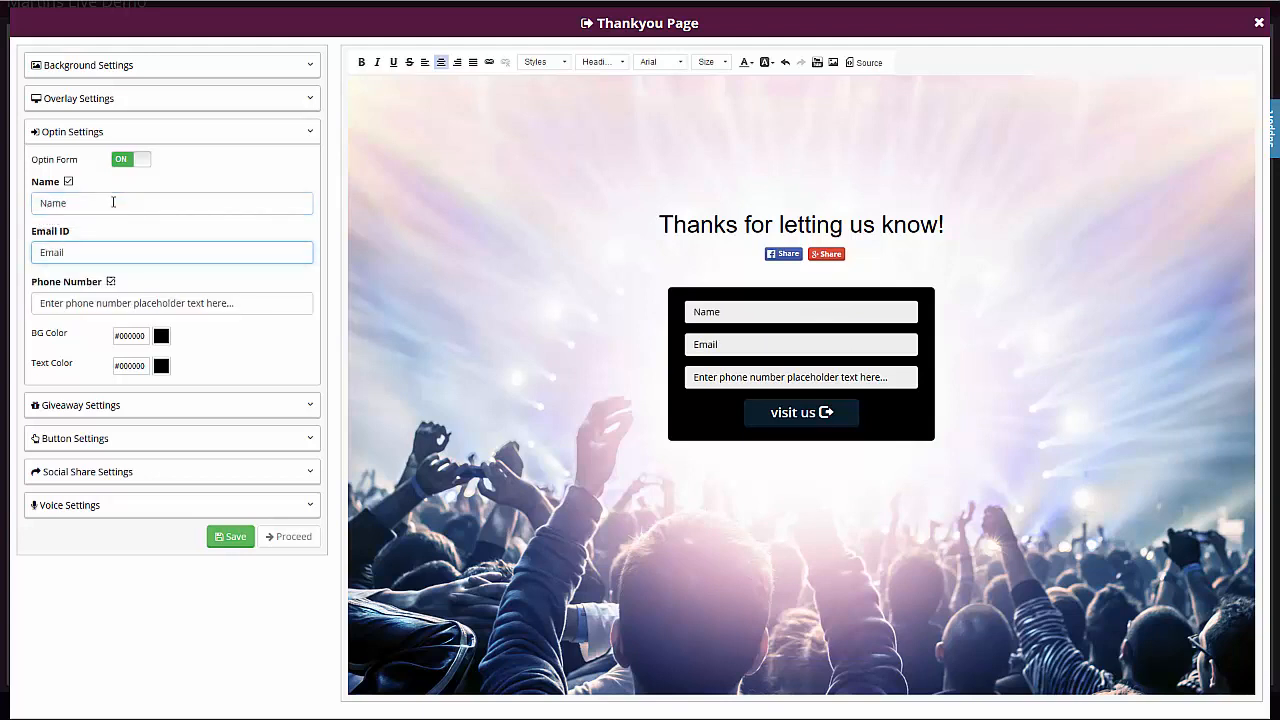
left_click(136, 307)
key("ctrl+a")
type("Pho")
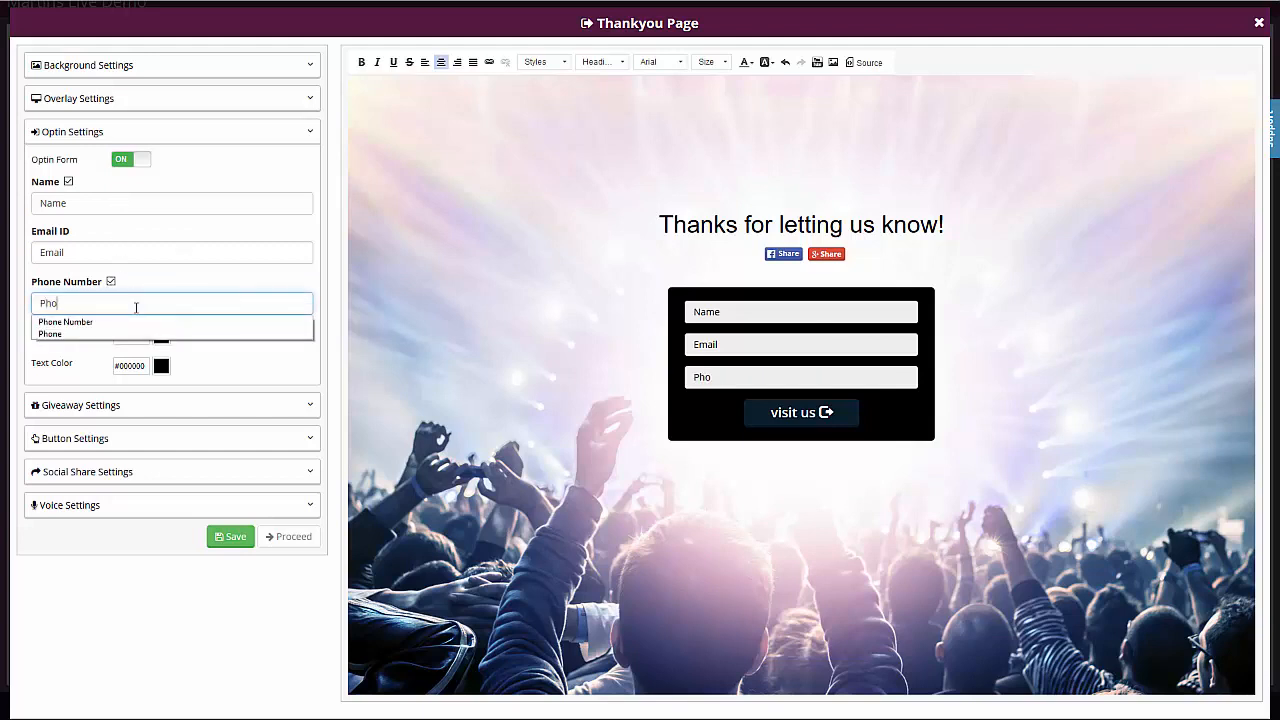
type("ne")
left_click(179, 336)
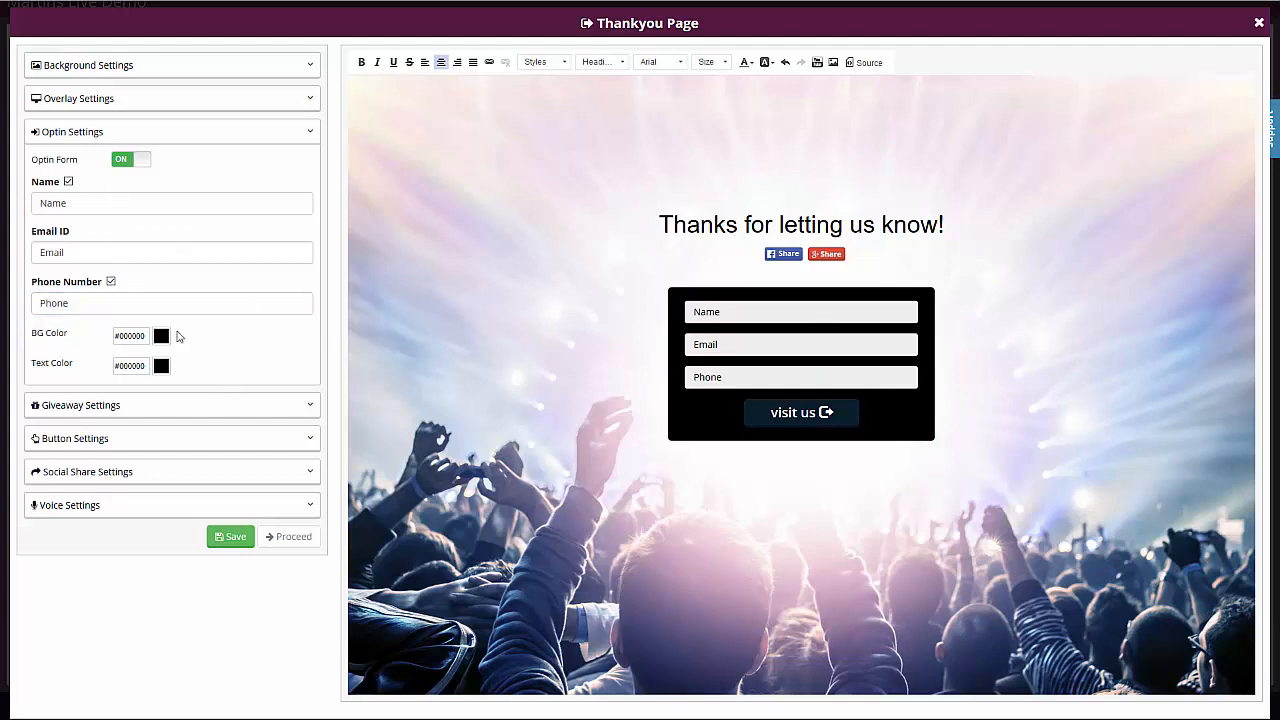
- Set the optin form's background color to the yellow-orange #f0c346
left_click(160, 336)
left_click(215, 412)
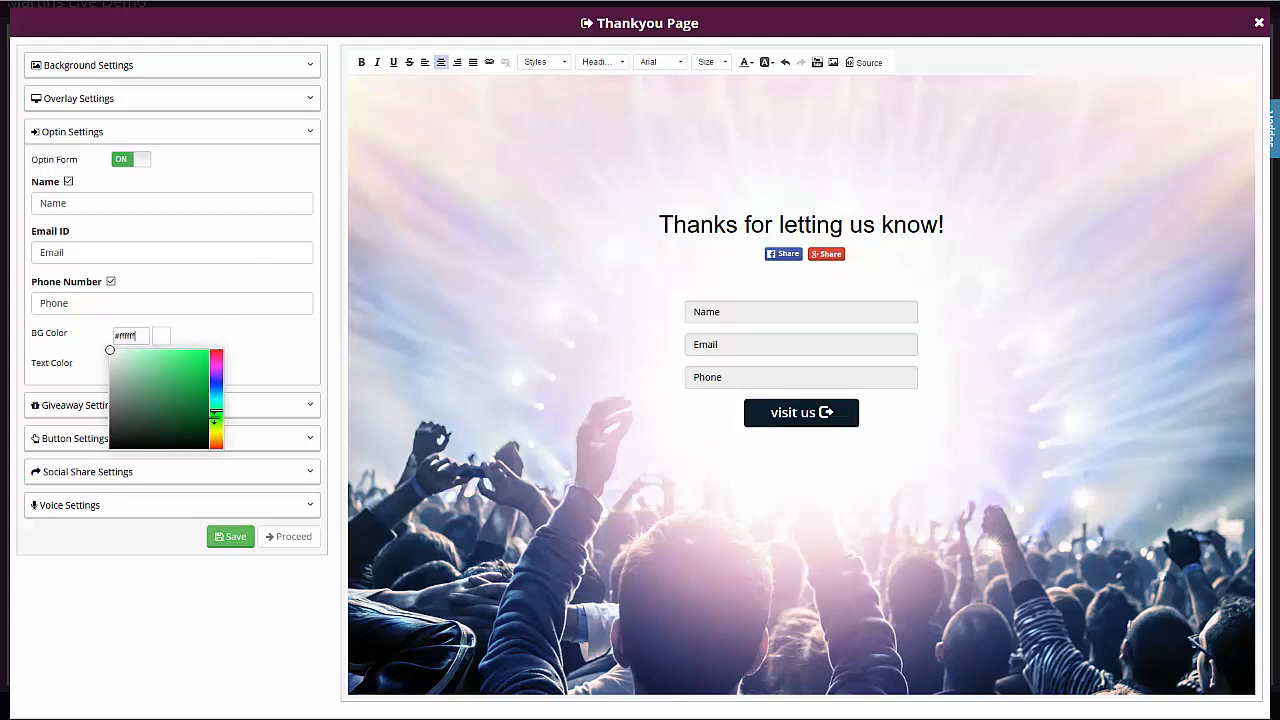
left_click_drag(215, 412, 215, 440)
left_click(195, 358)
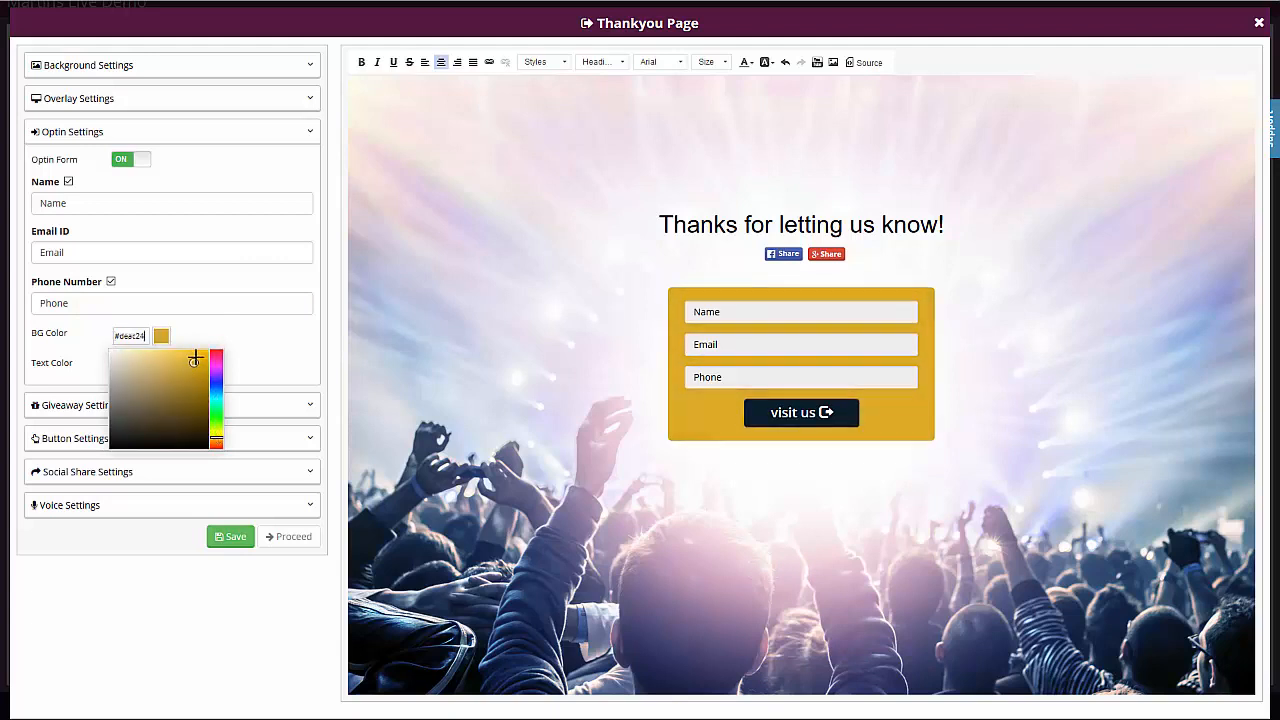
mouse_move(195, 358)
left_mouse_down()
mouse_move(198, 346)
mouse_move(180, 355)
left_mouse_up()
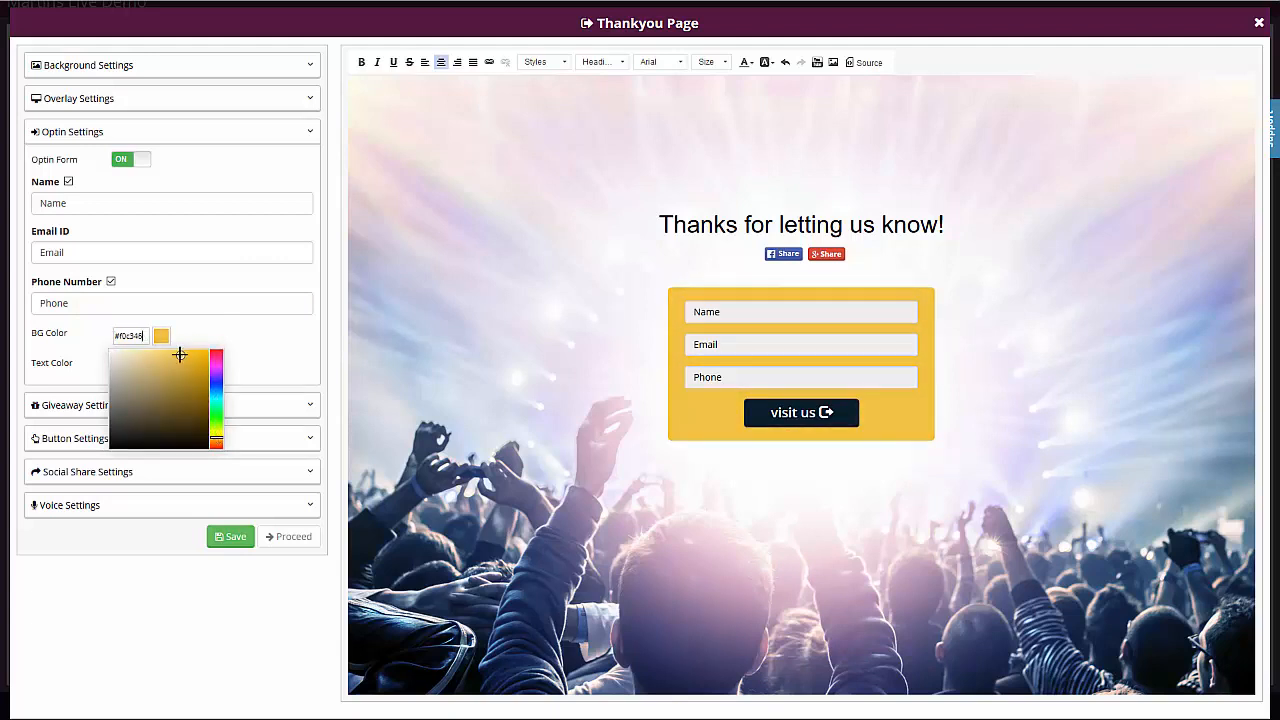
left_click(234, 340)
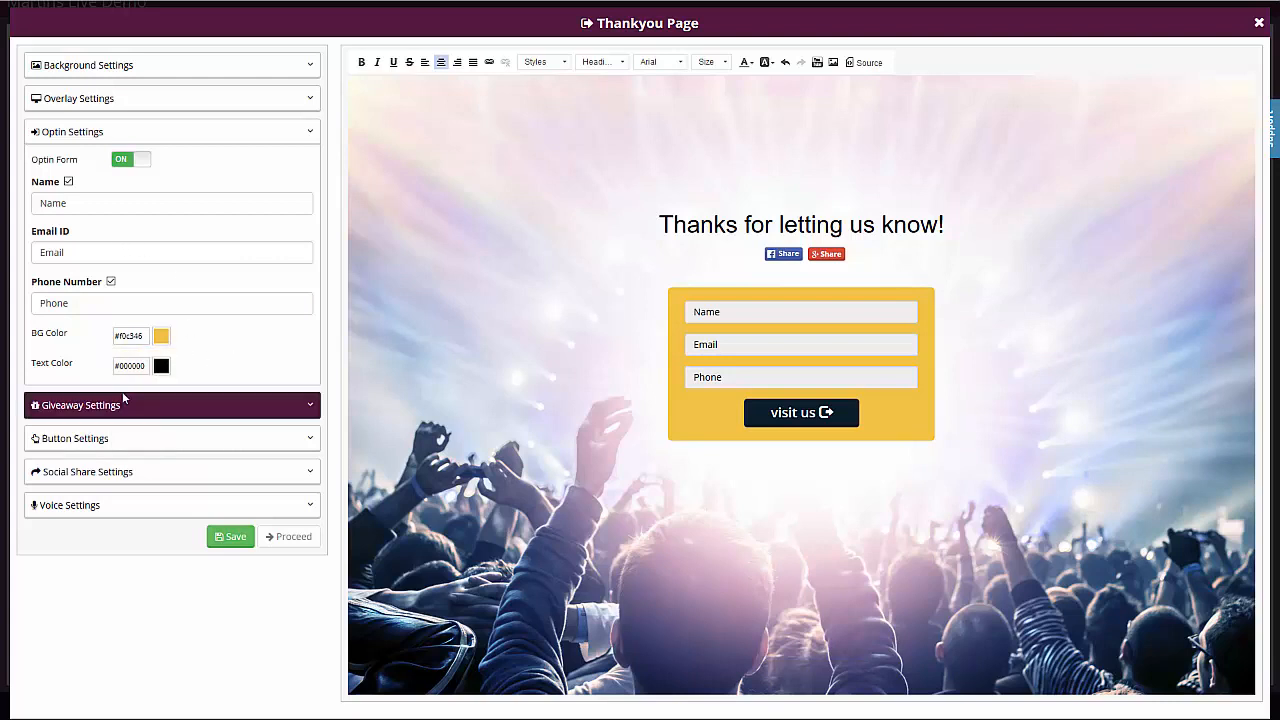
- Change the optin form's button text to "Submit Survey"
left_click(92, 438)
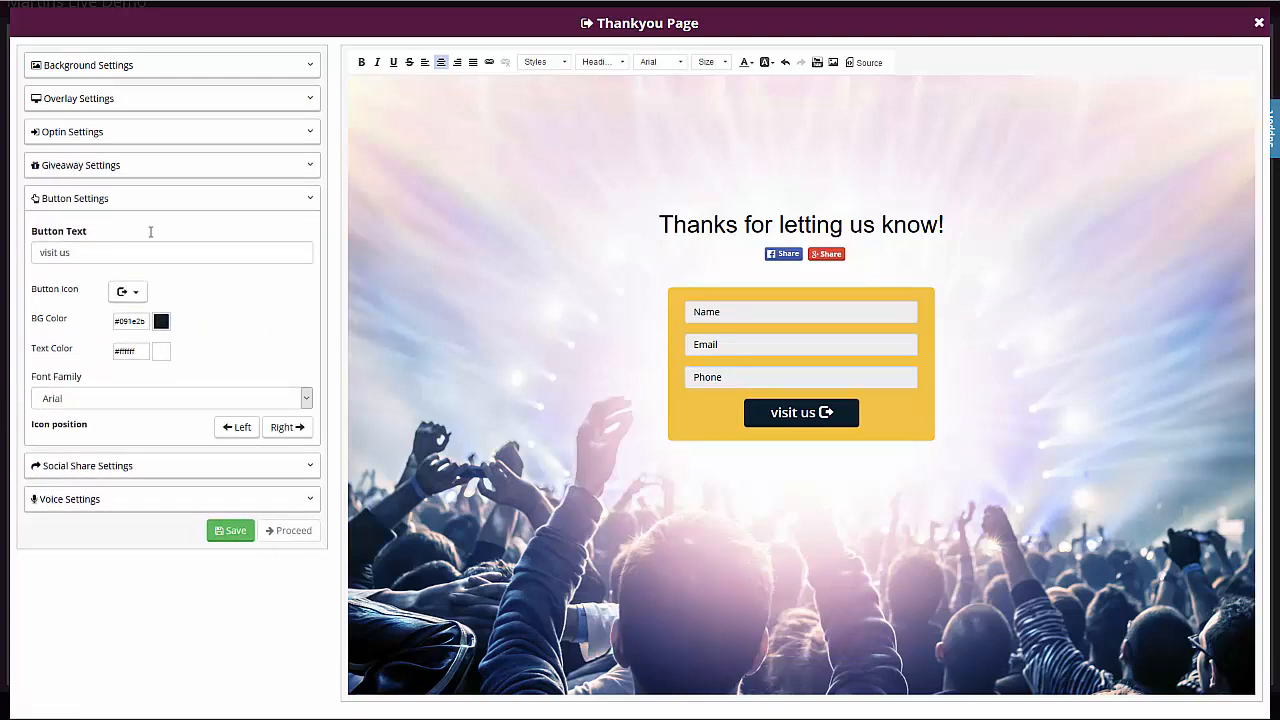
left_click(111, 252)
key("ctrl+a")
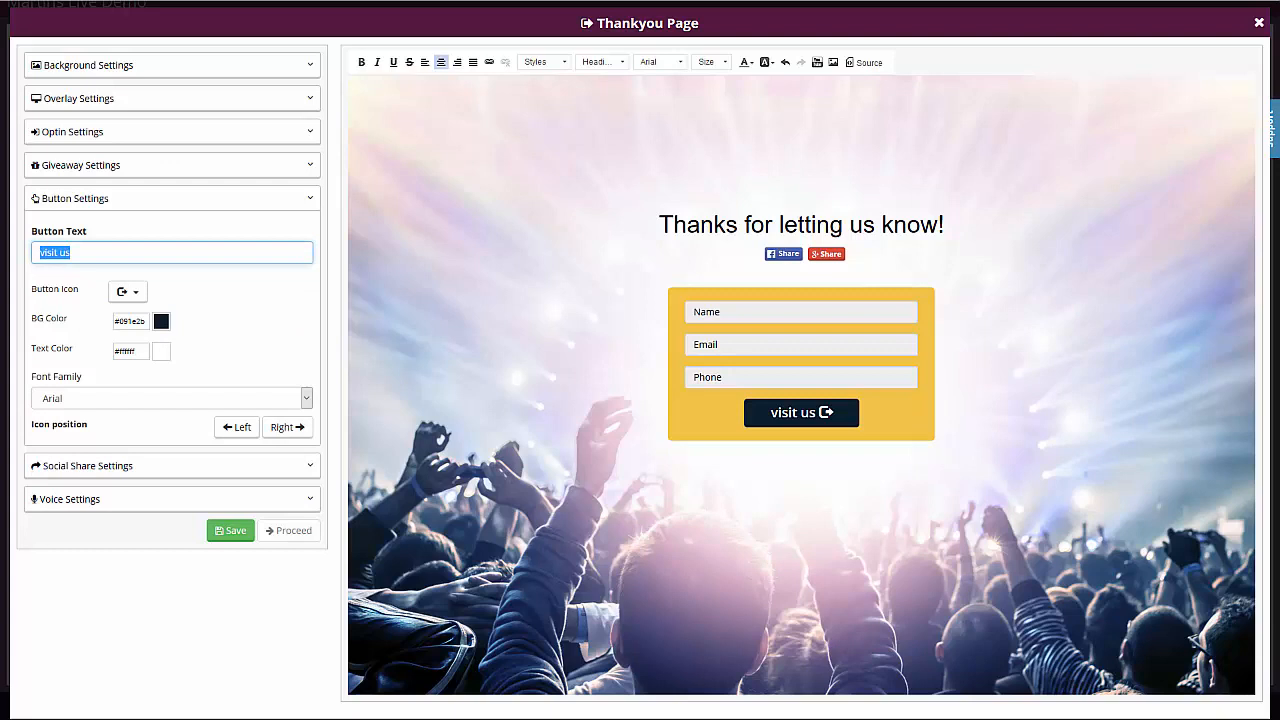
type("Submit Survey")
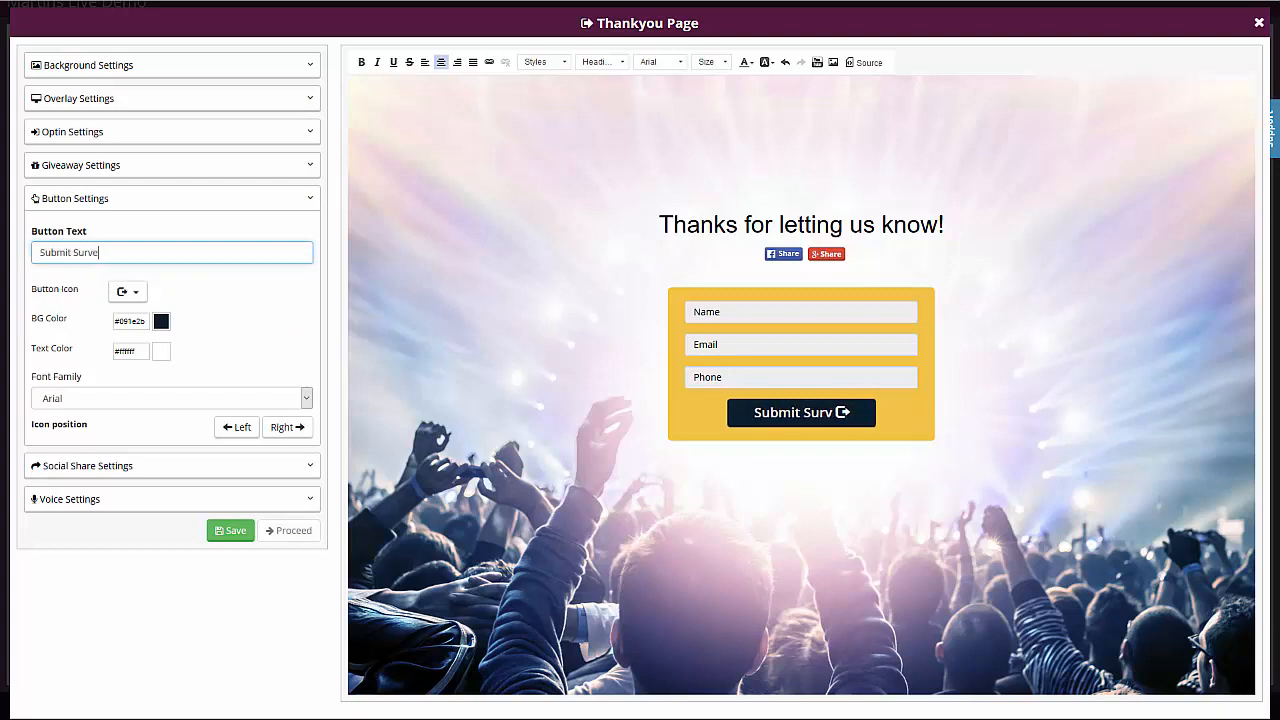
- Set the optin button's background color to the red #de2424 and save the Thankyou Page
left_click(167, 327)
left_click_drag(187, 362, 194, 348)
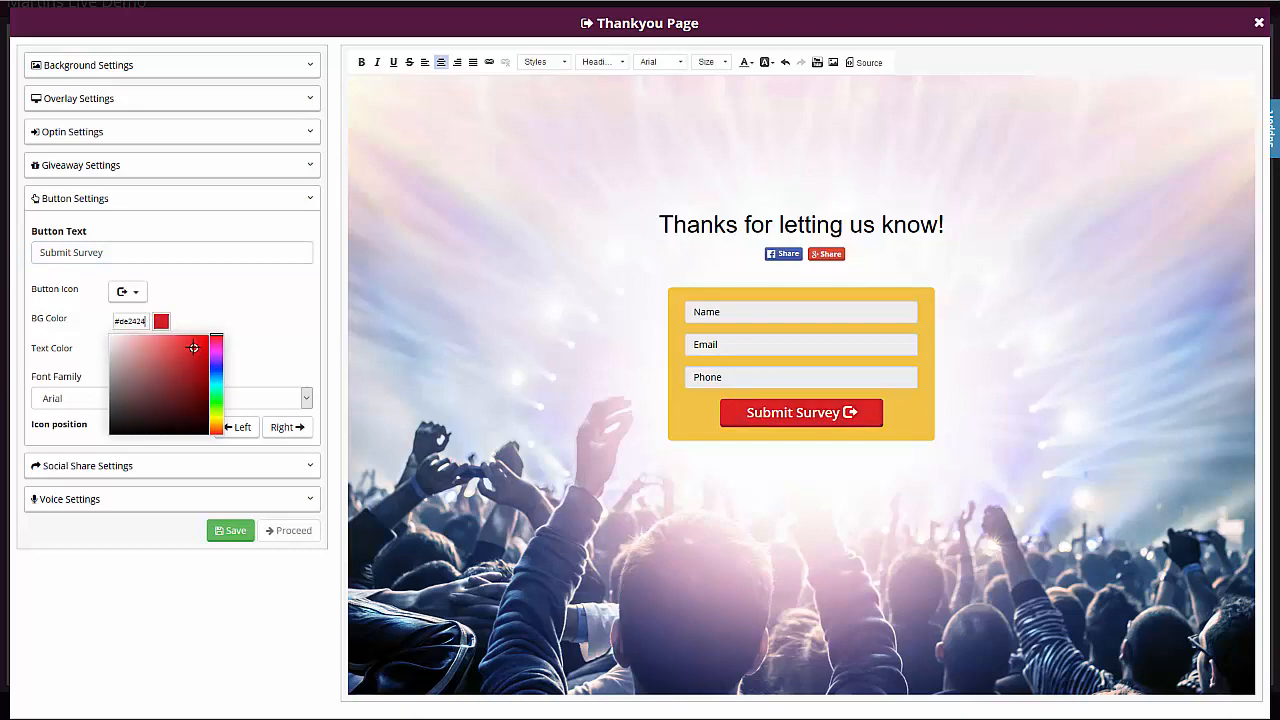
left_click(211, 318)
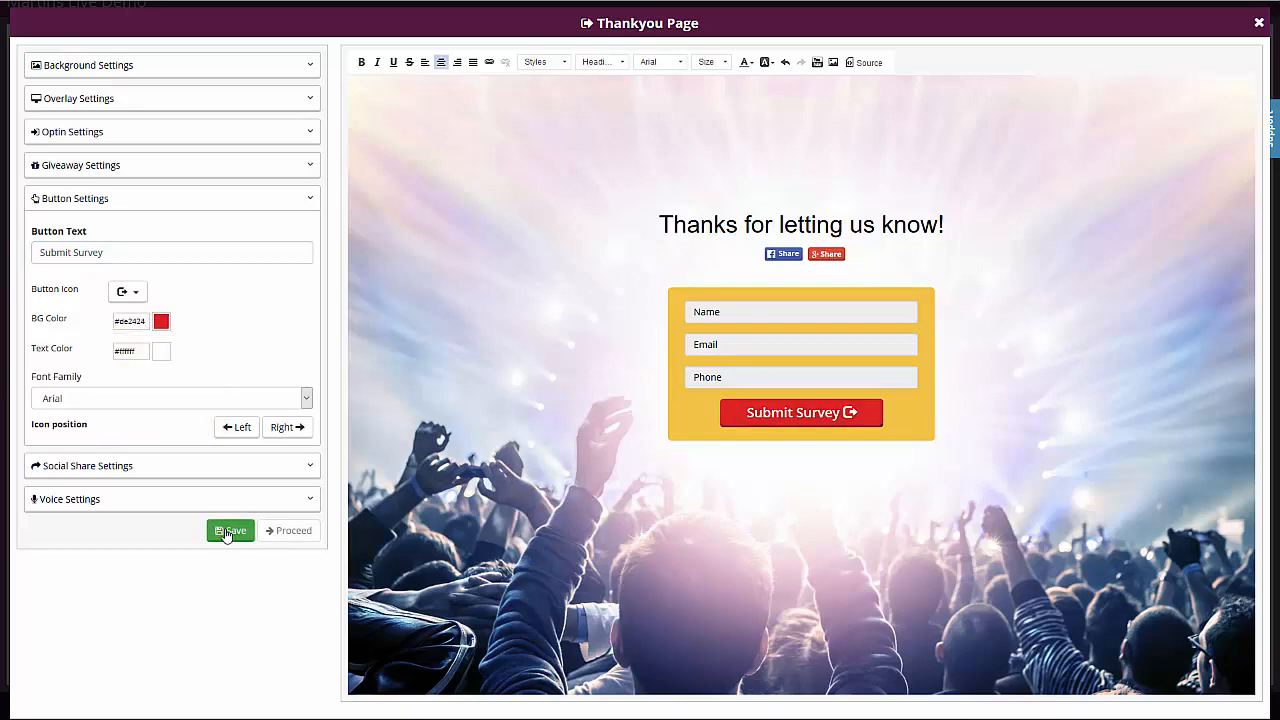
left_click(229, 533)
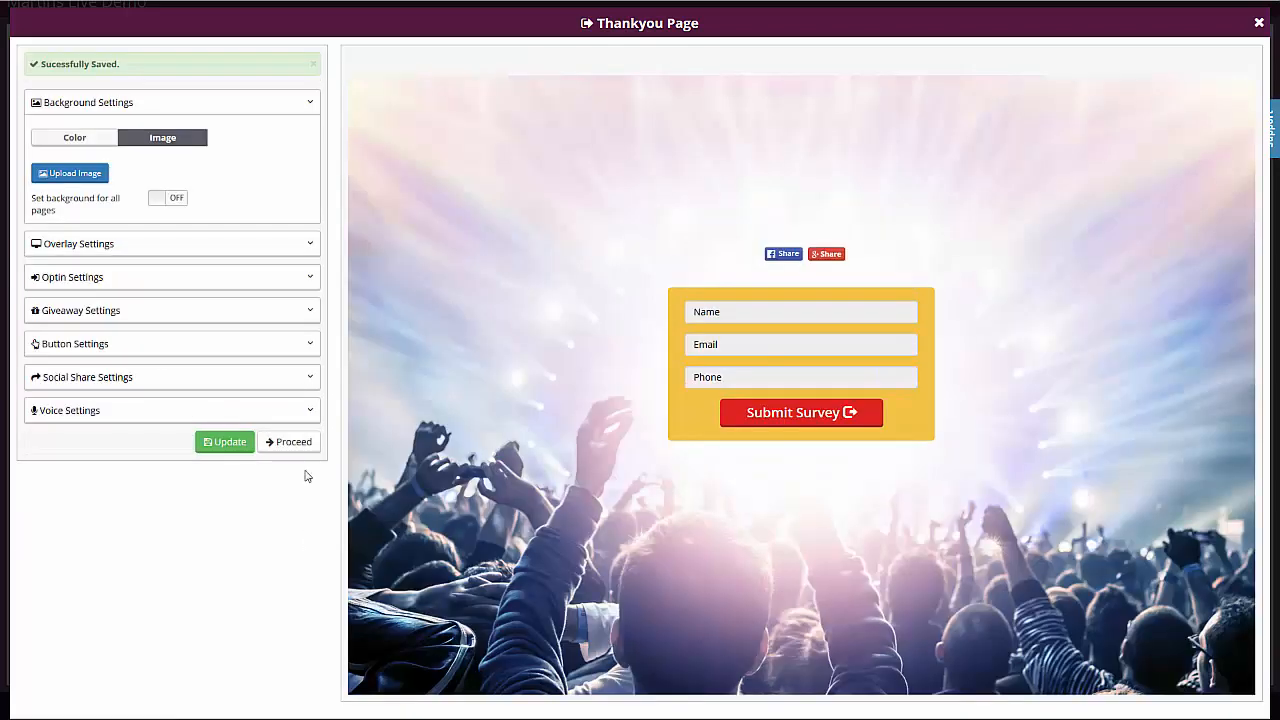
left_click(290, 442)
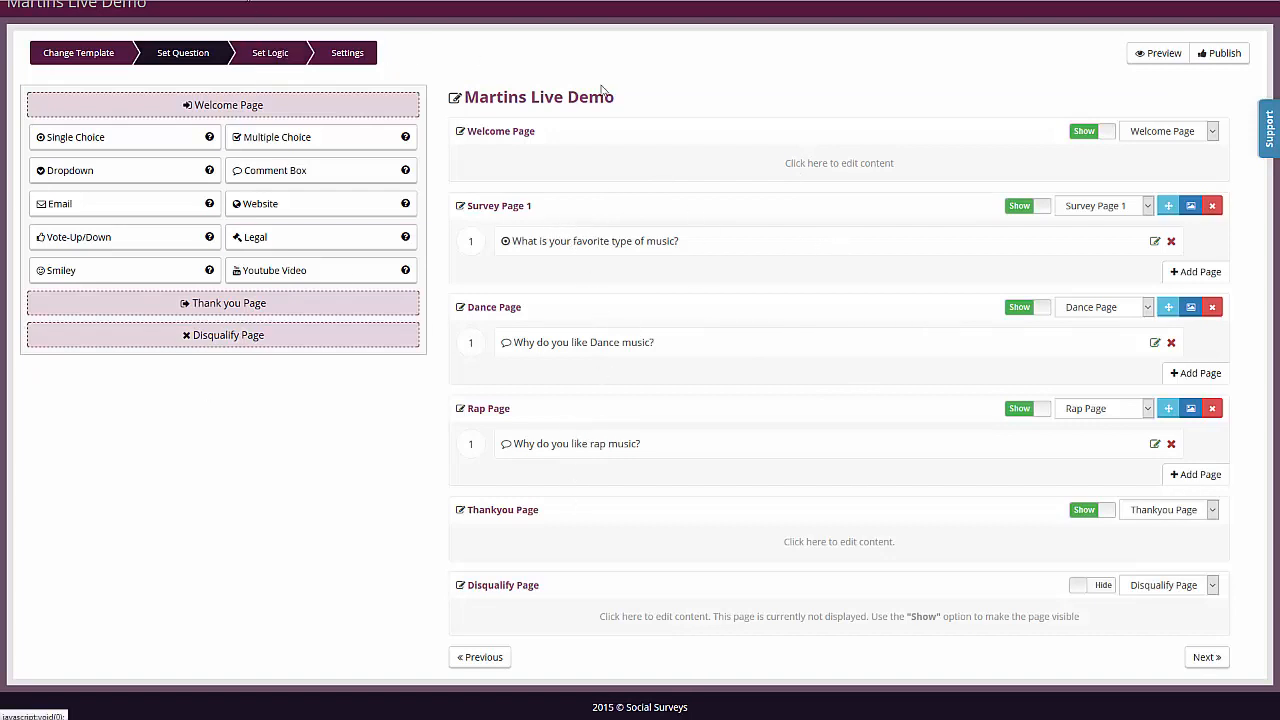
- Add and save survey logic that jumps to the Dance Page when "What is your favorite type of music?" is equal to Dance
left_click(283, 56)
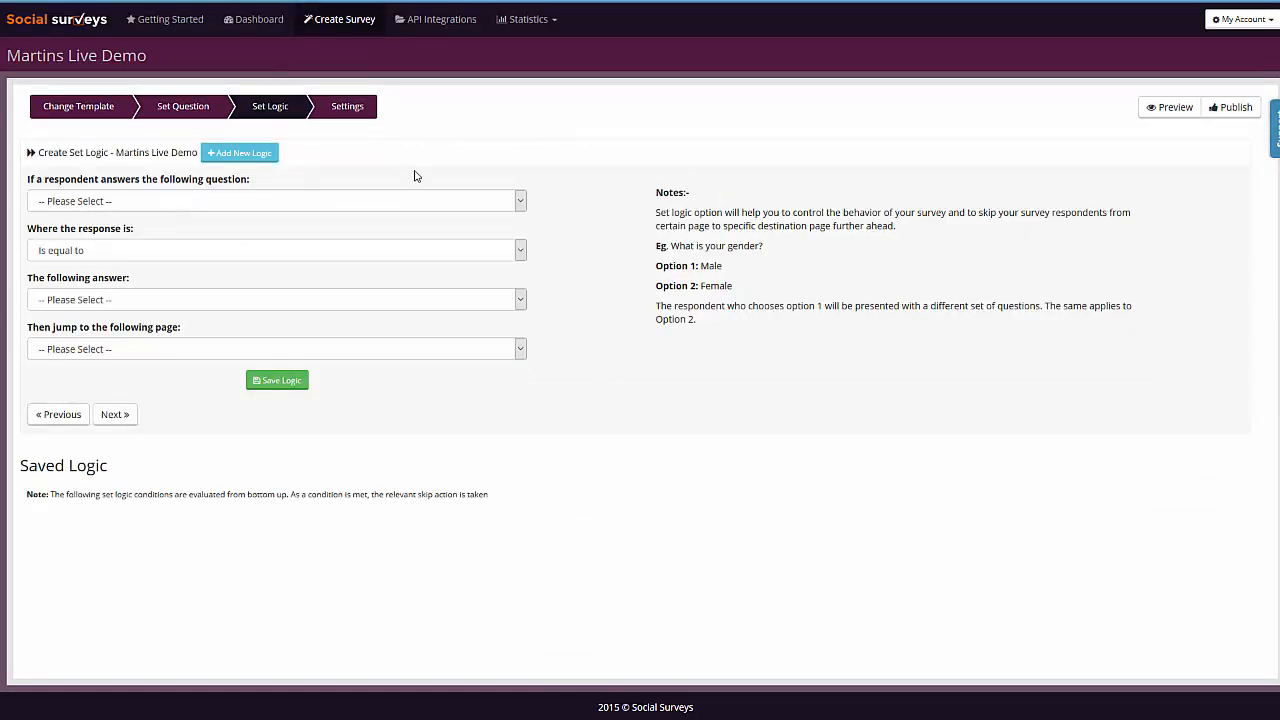
left_click(180, 201)
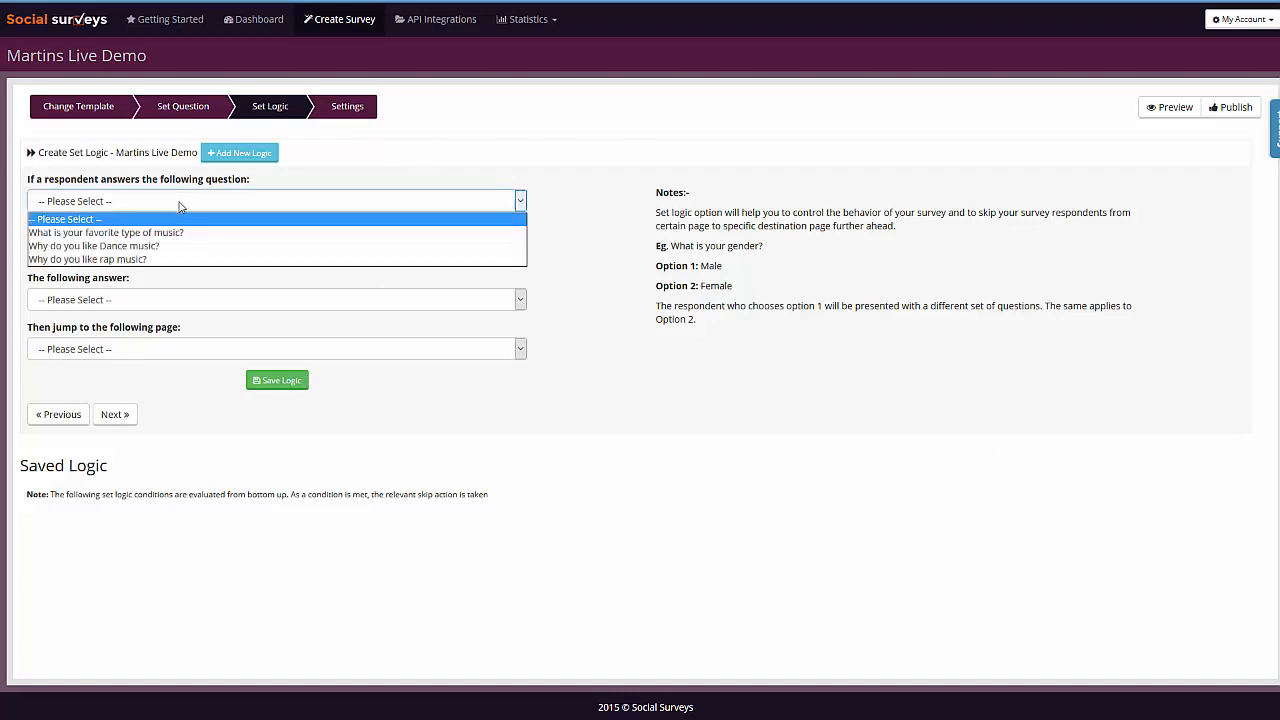
left_click(95, 232)
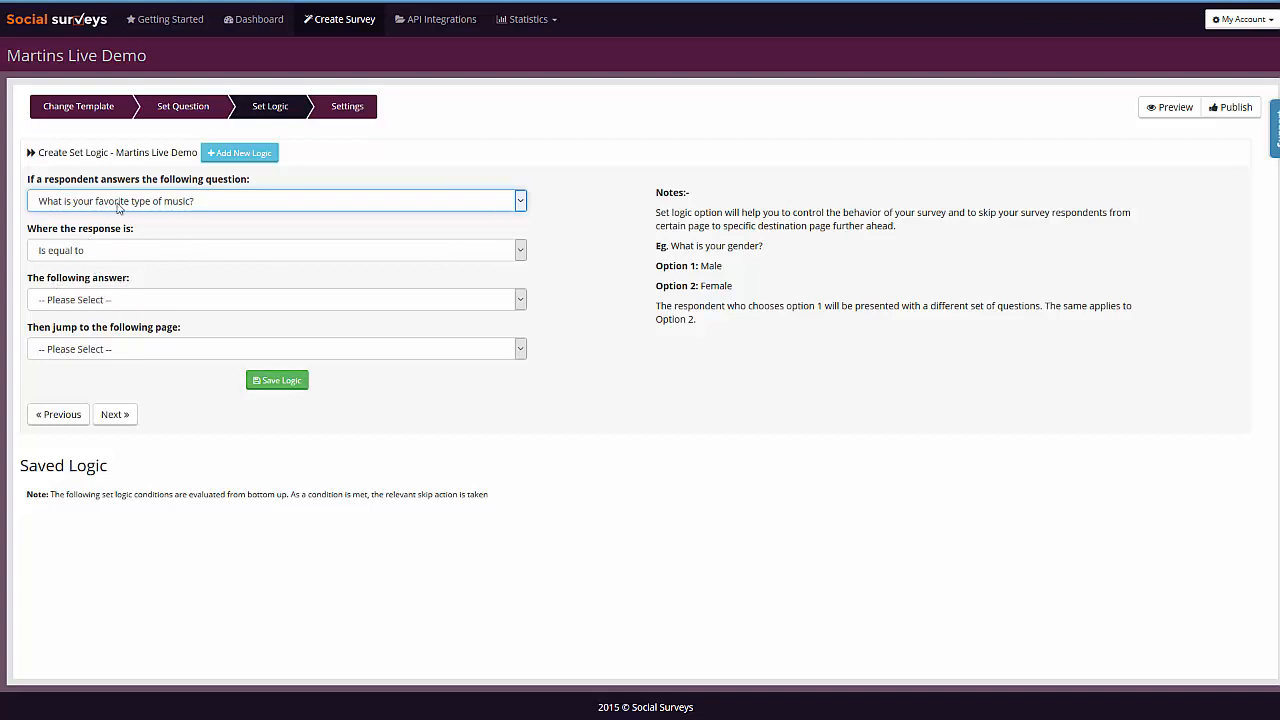
left_click(92, 299)
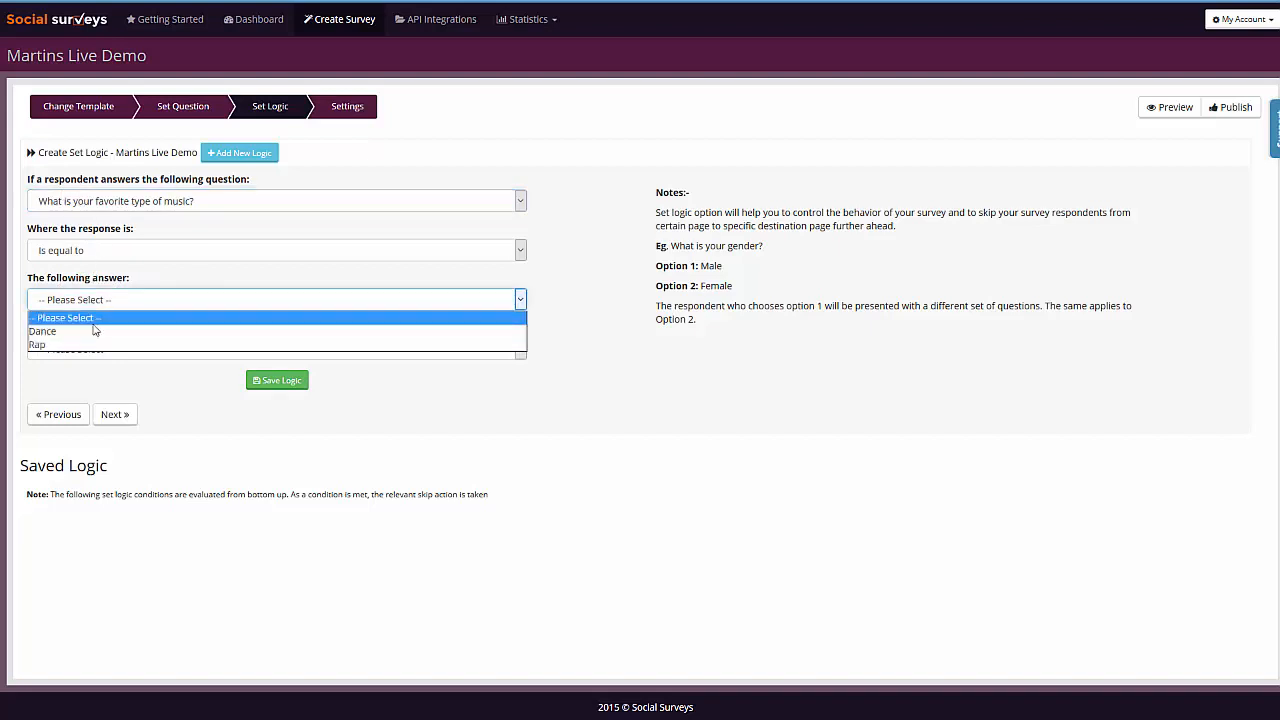
left_click(80, 334)
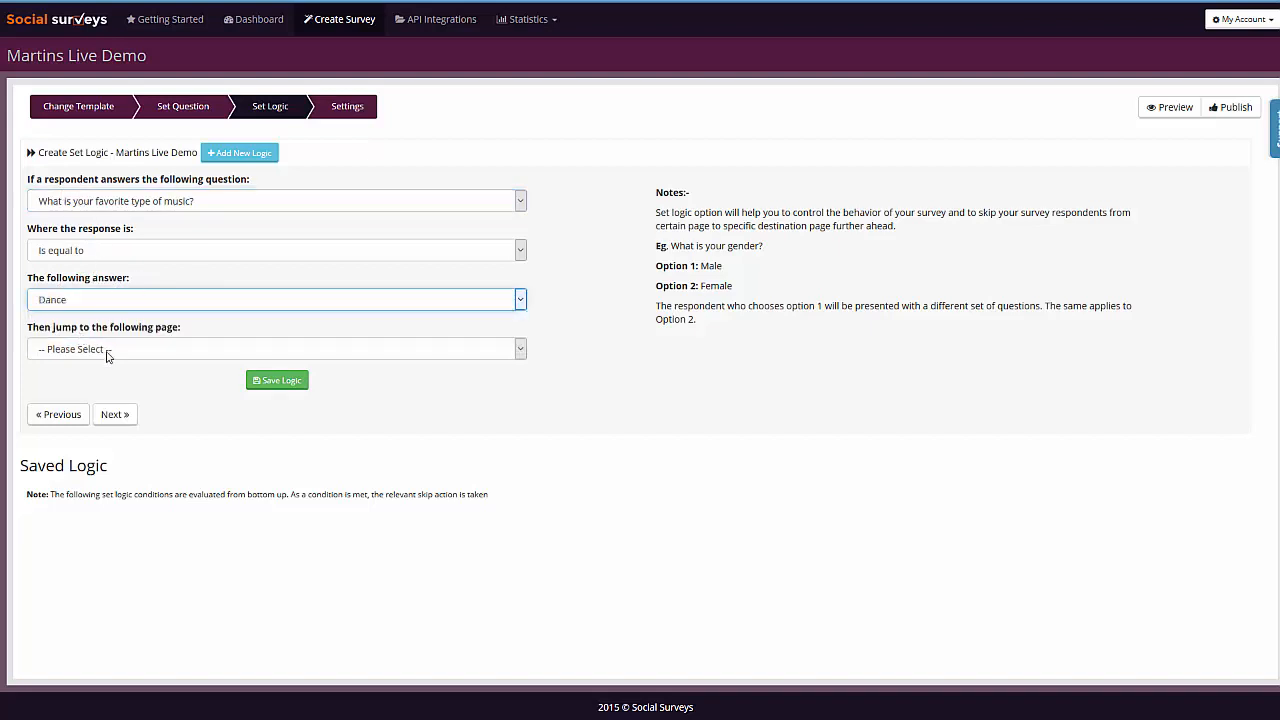
left_click(106, 349)
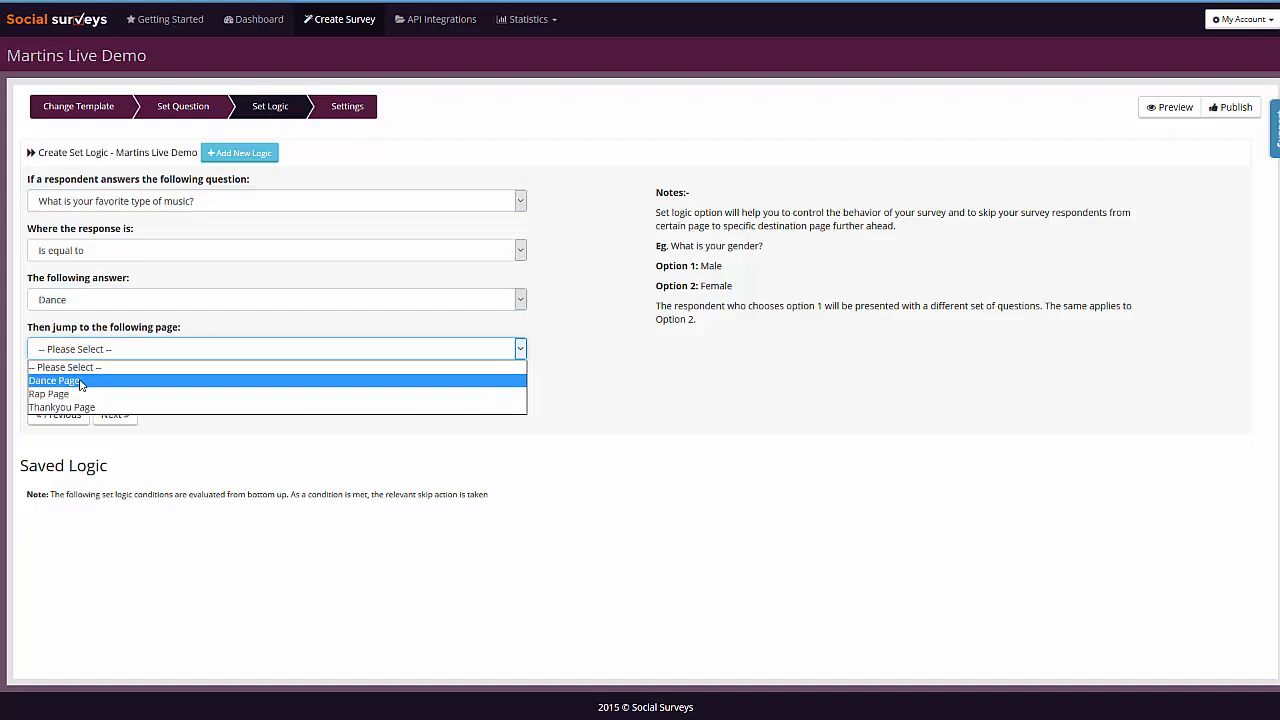
left_click(80, 381)
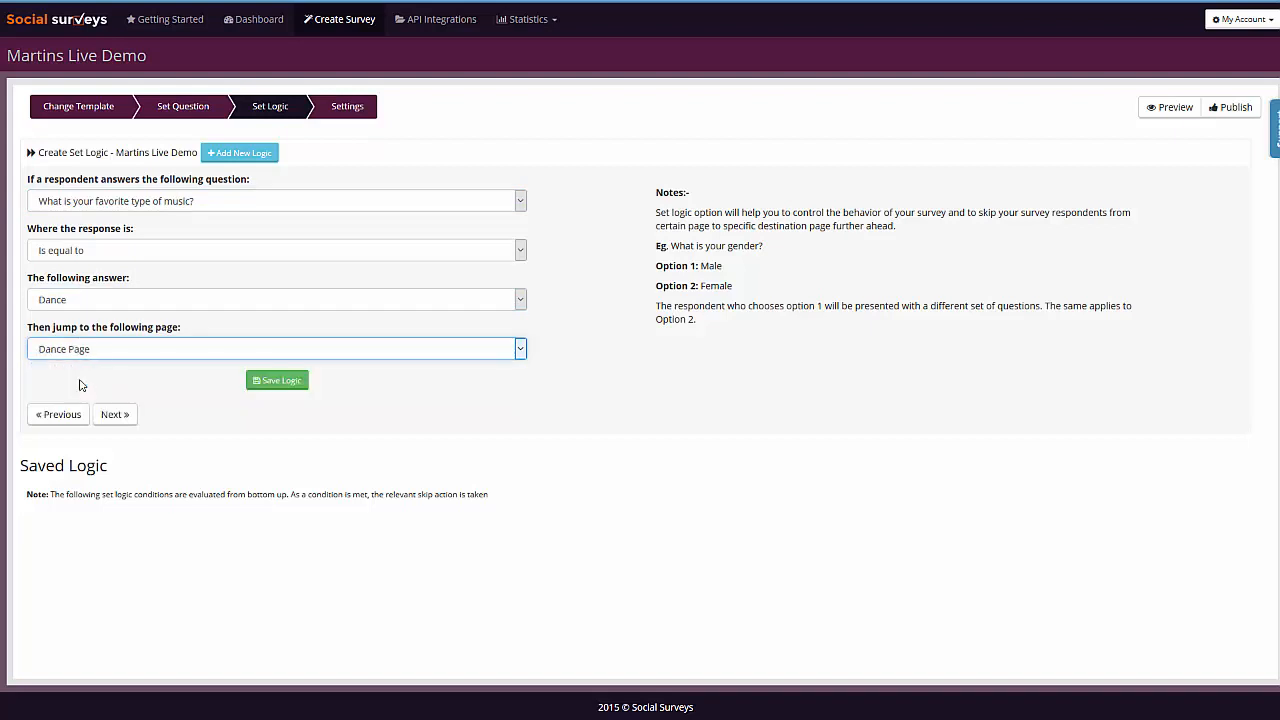
left_click(263, 383)
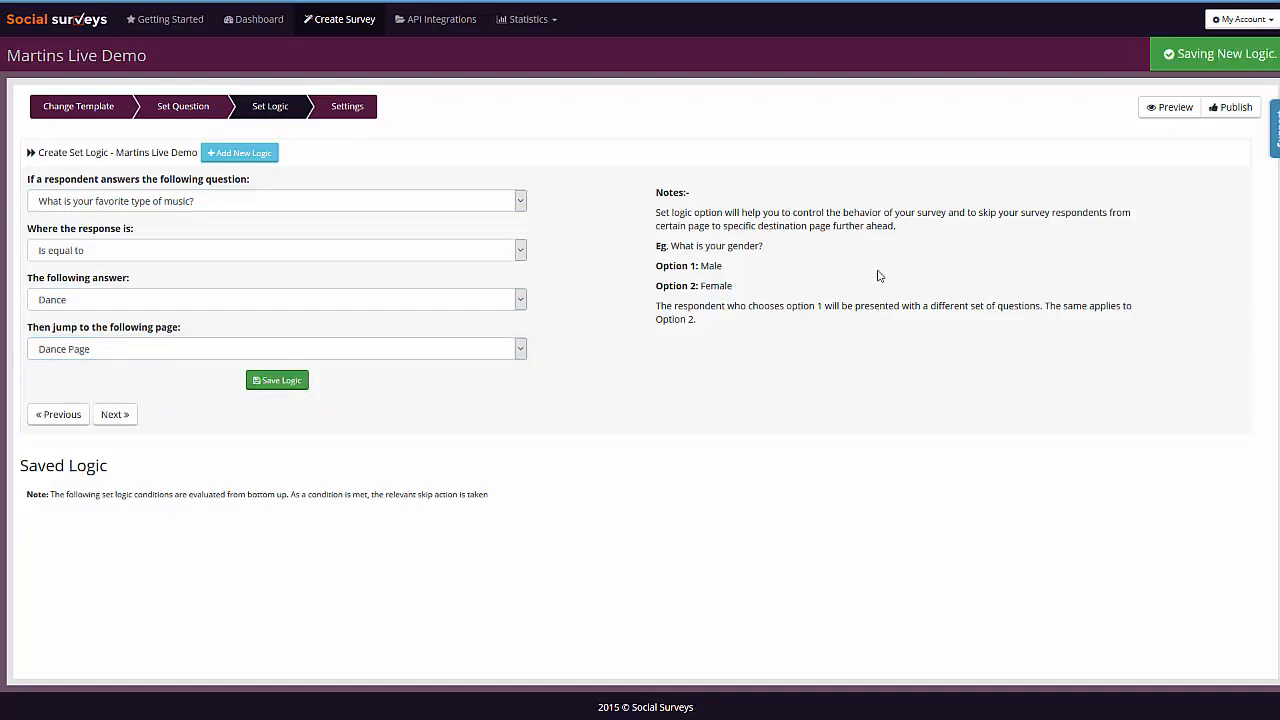
- Add and save survey logic that jumps to the Rap Page when "What is your favorite type of music?" is equal to Rap
left_click(158, 205)
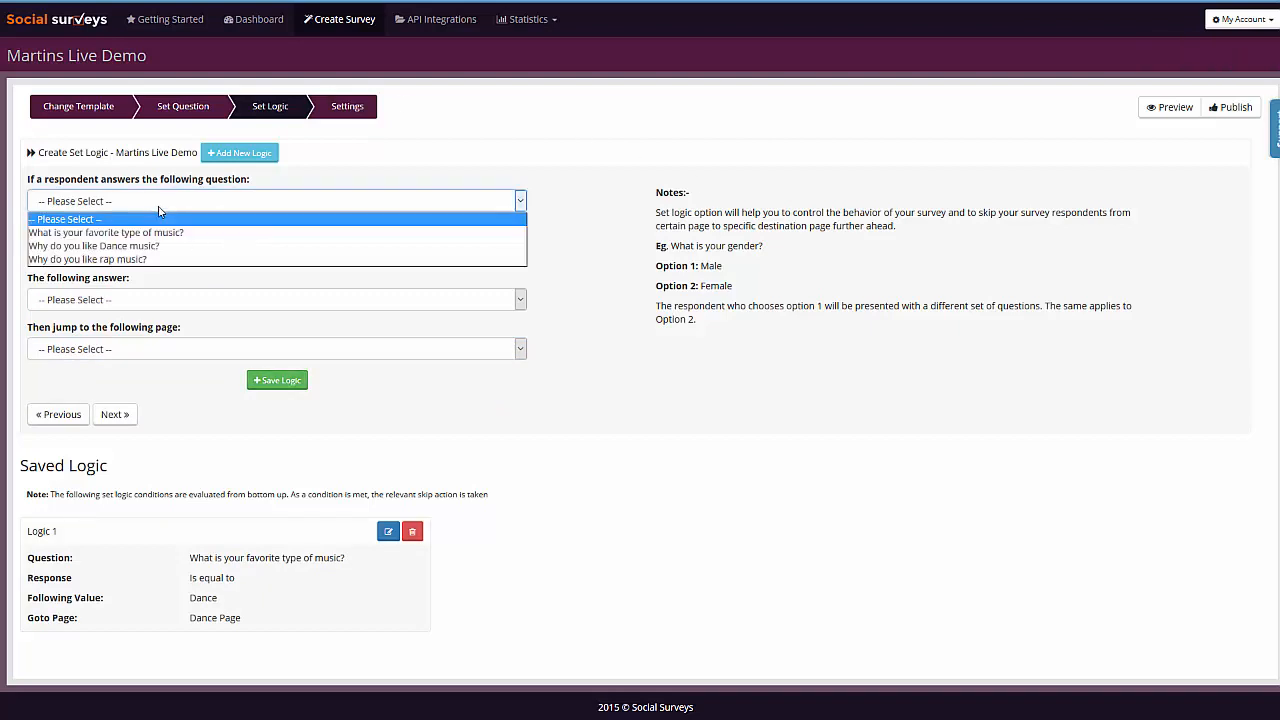
left_click(115, 234)
left_click(122, 300)
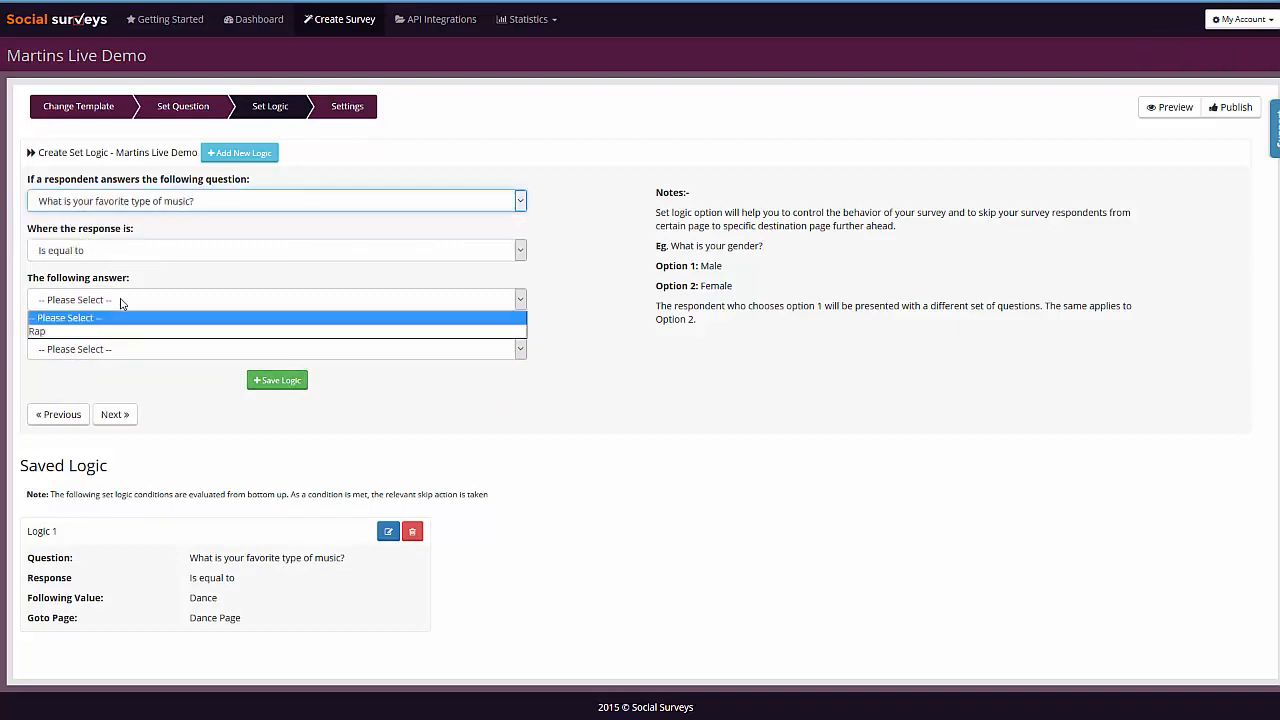
left_click(82, 335)
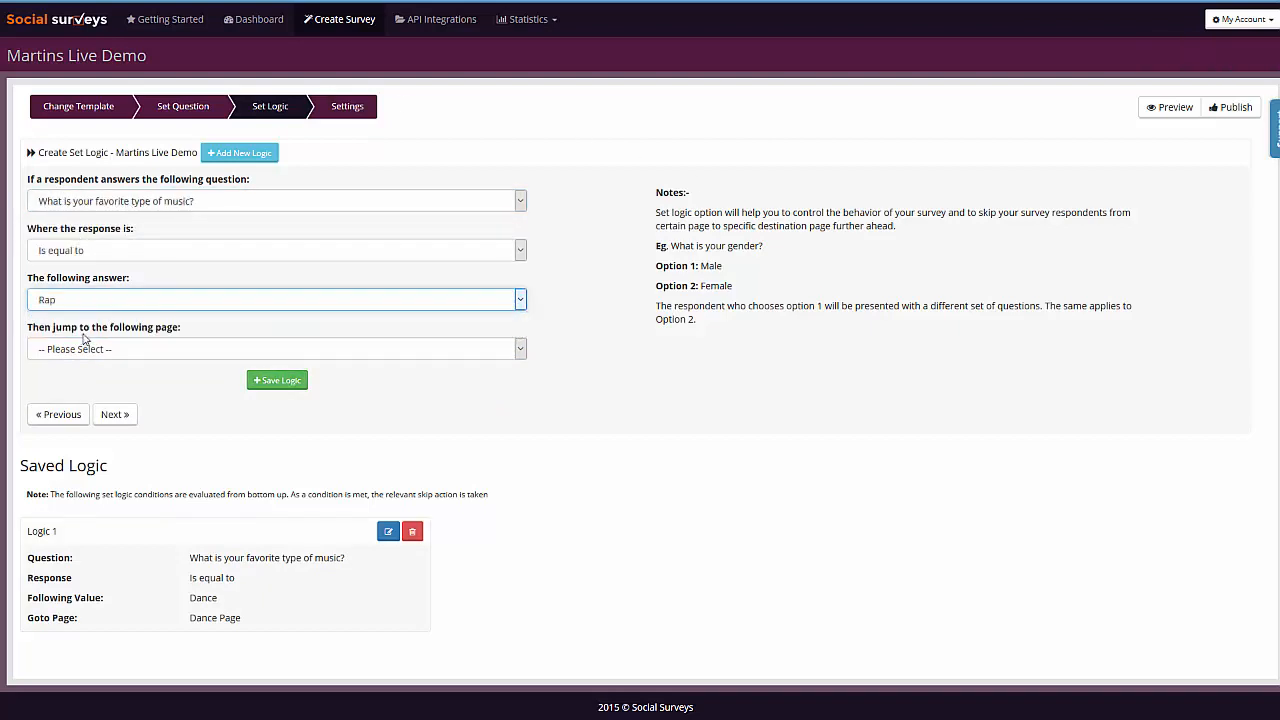
left_click(98, 352)
left_click(80, 395)
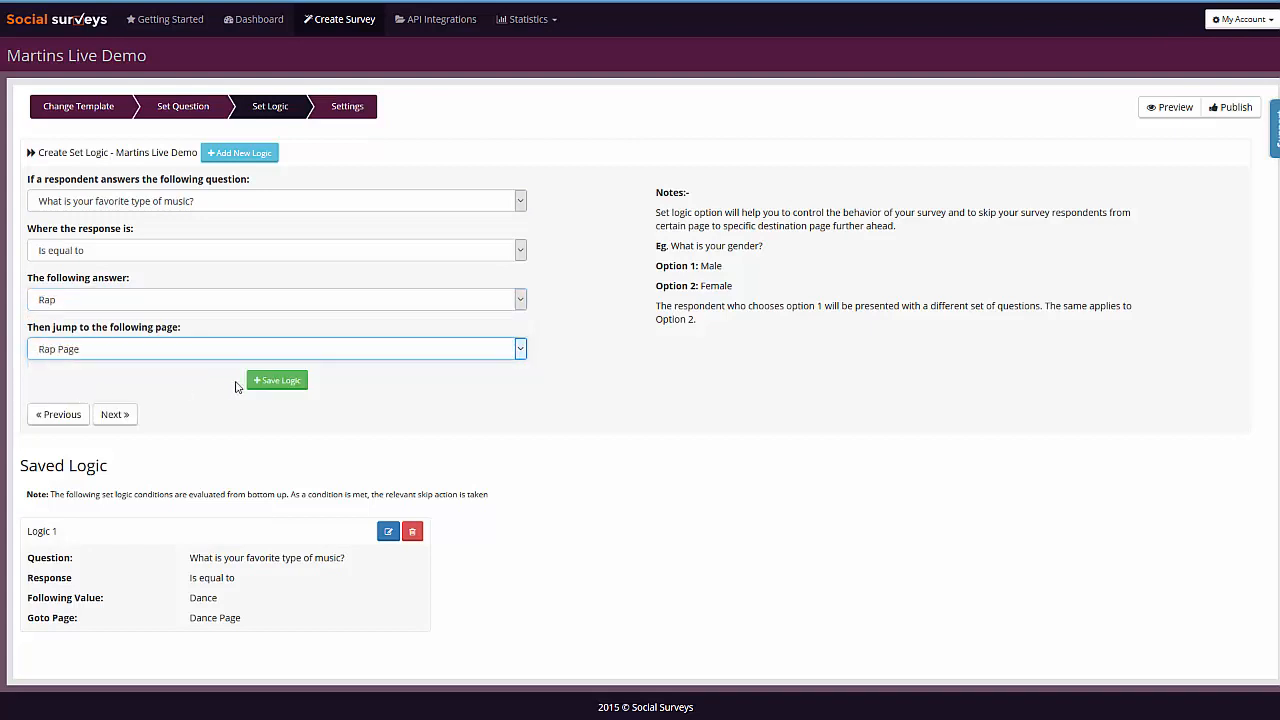
left_click(277, 381)
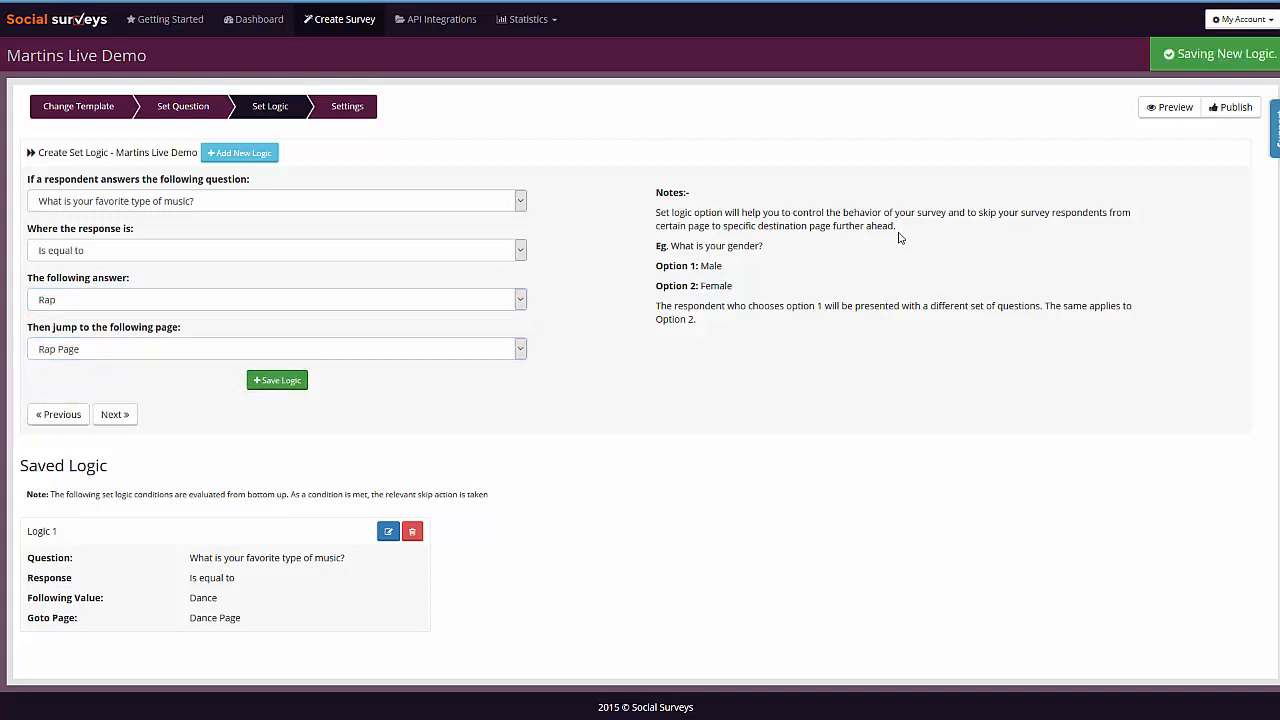
- Add and save survey logic that jumps to the Thankyou Page after any response to "Why do you like Dance music?"
left_click(300, 203)
left_click(124, 247)
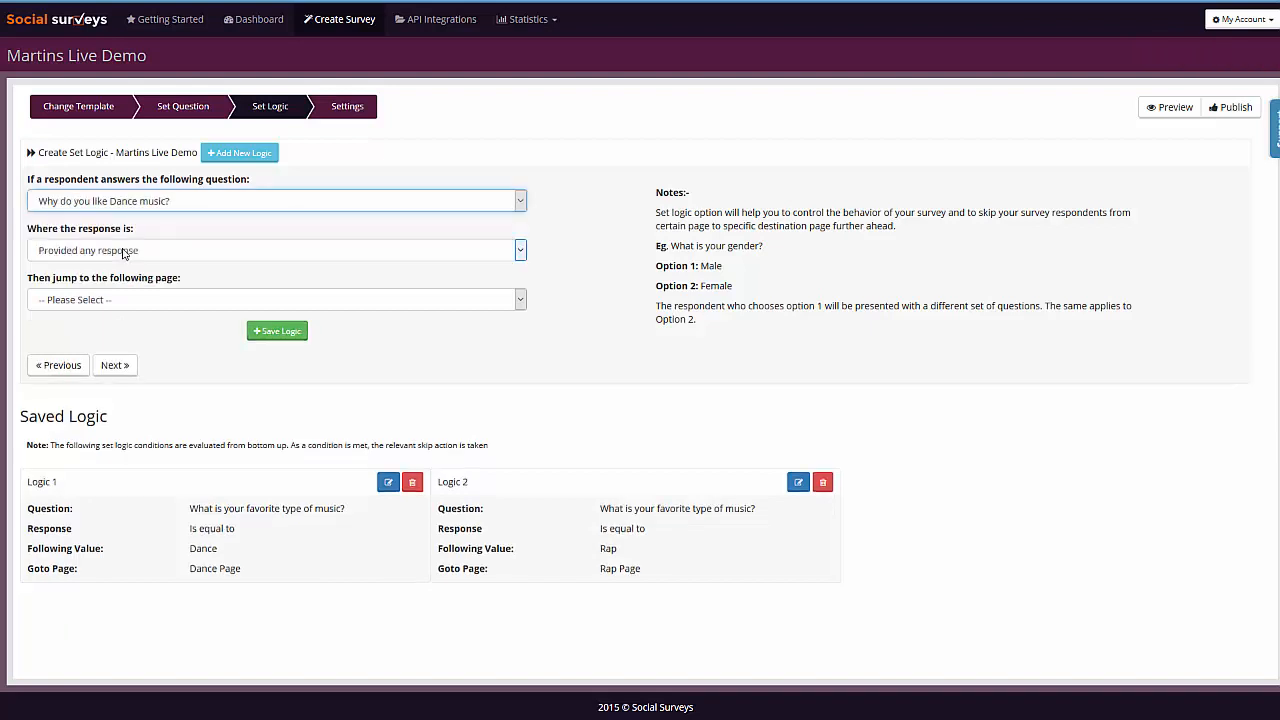
left_click(138, 305)
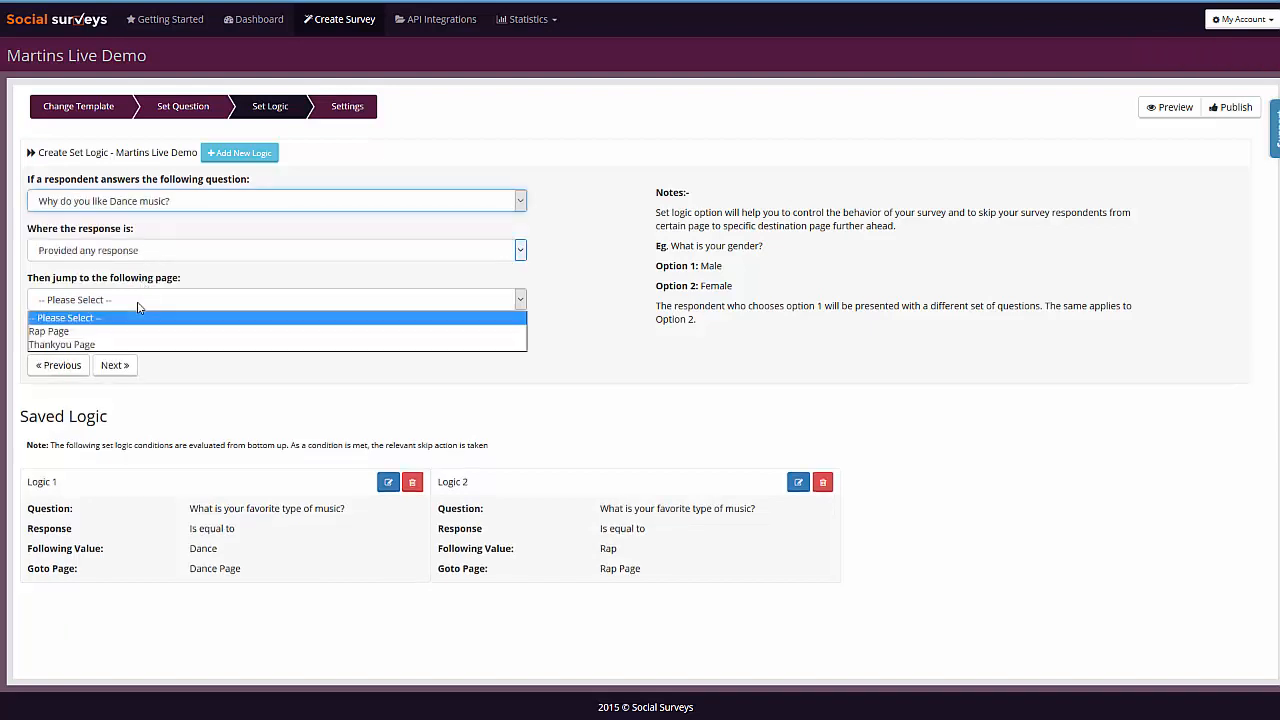
left_click(100, 344)
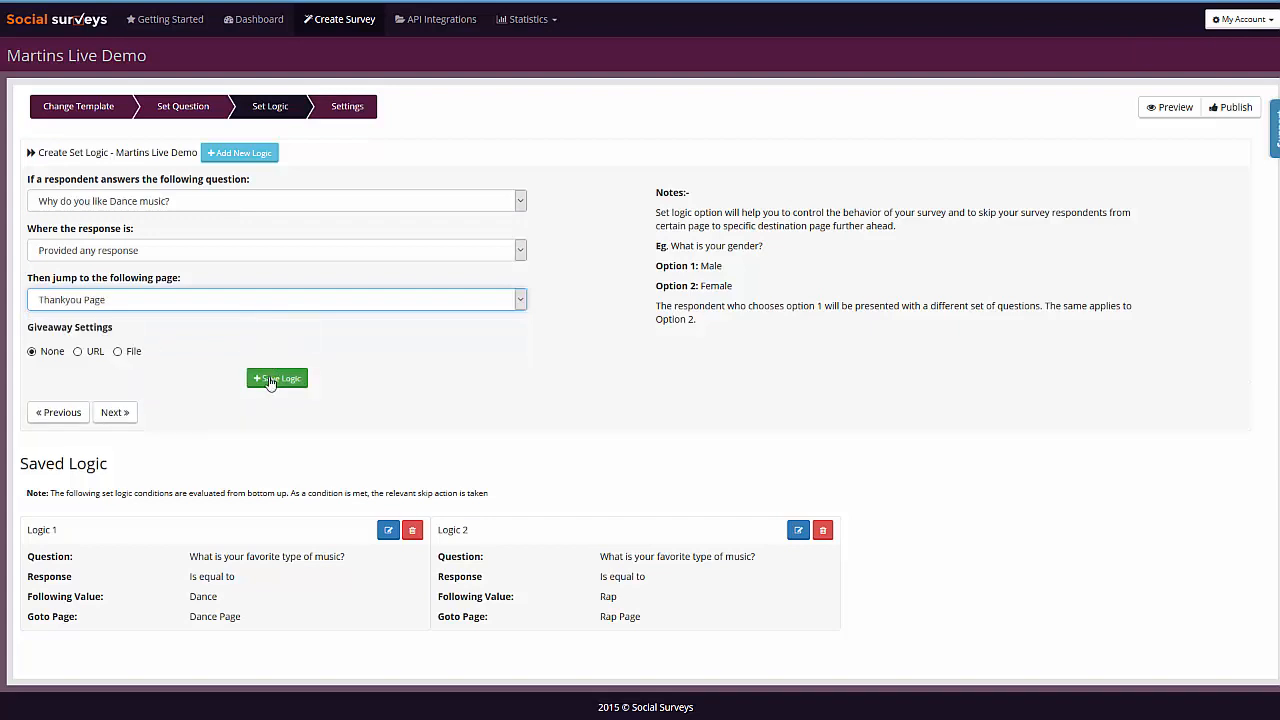
left_click(272, 381)
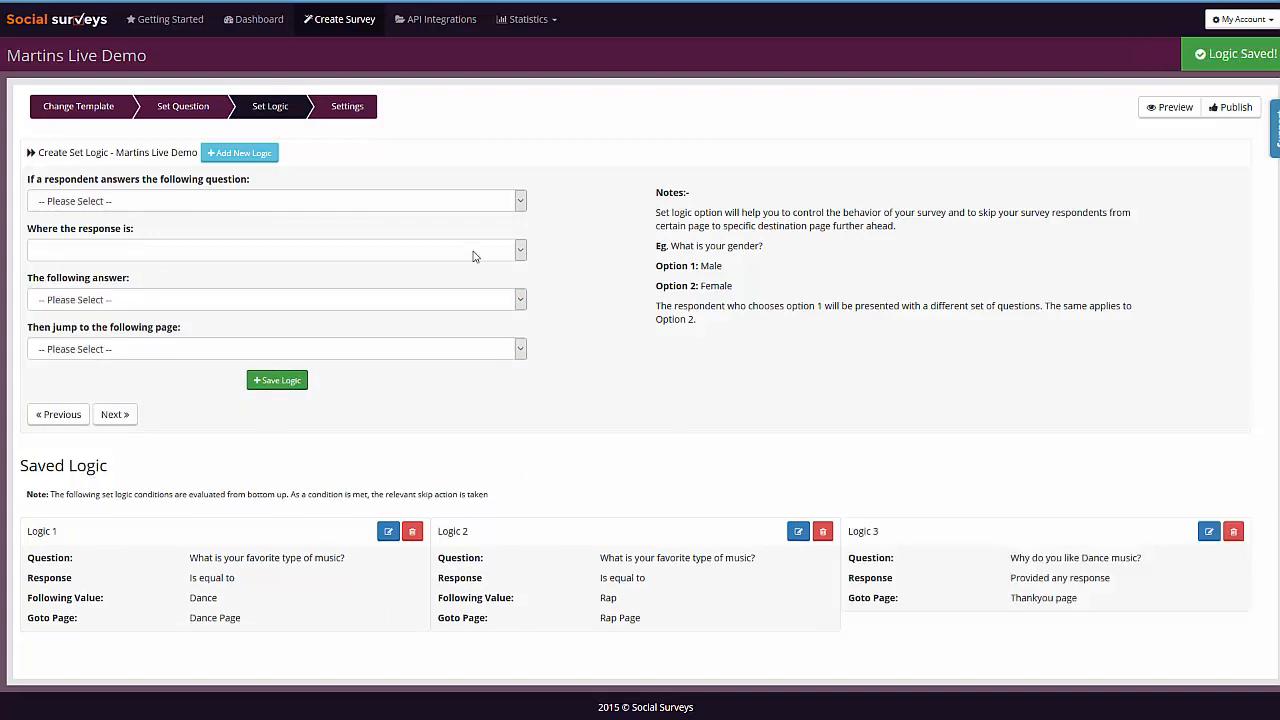
- Add and save survey logic that jumps to the Thankyou Page after any response to "Why do you like rap music?"
left_click(124, 201)
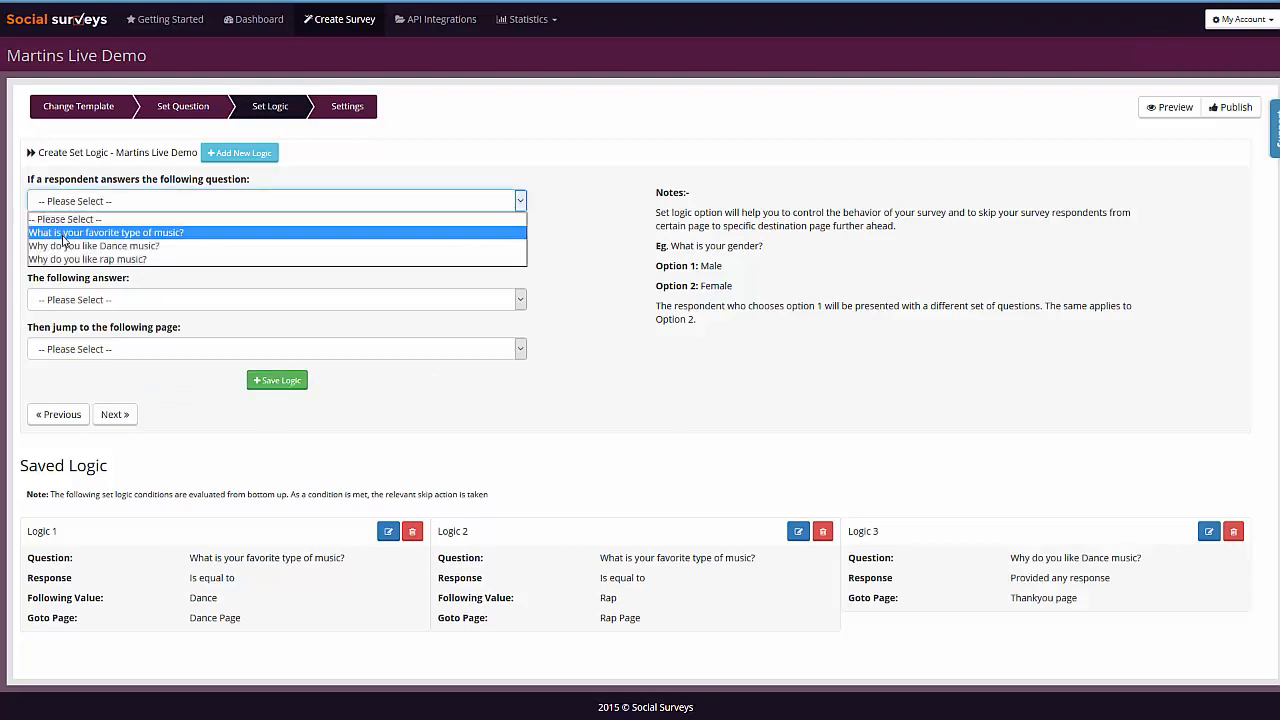
left_click(110, 262)
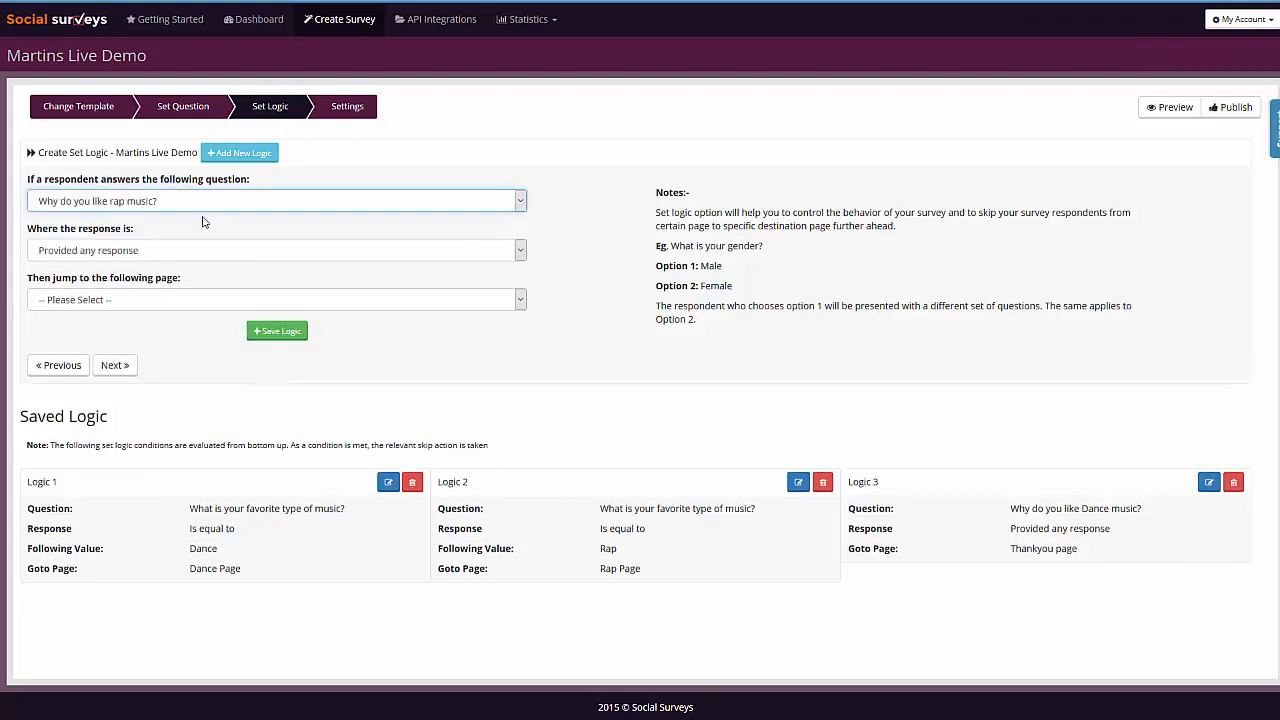
left_click(135, 300)
left_click(135, 328)
left_click(279, 380)
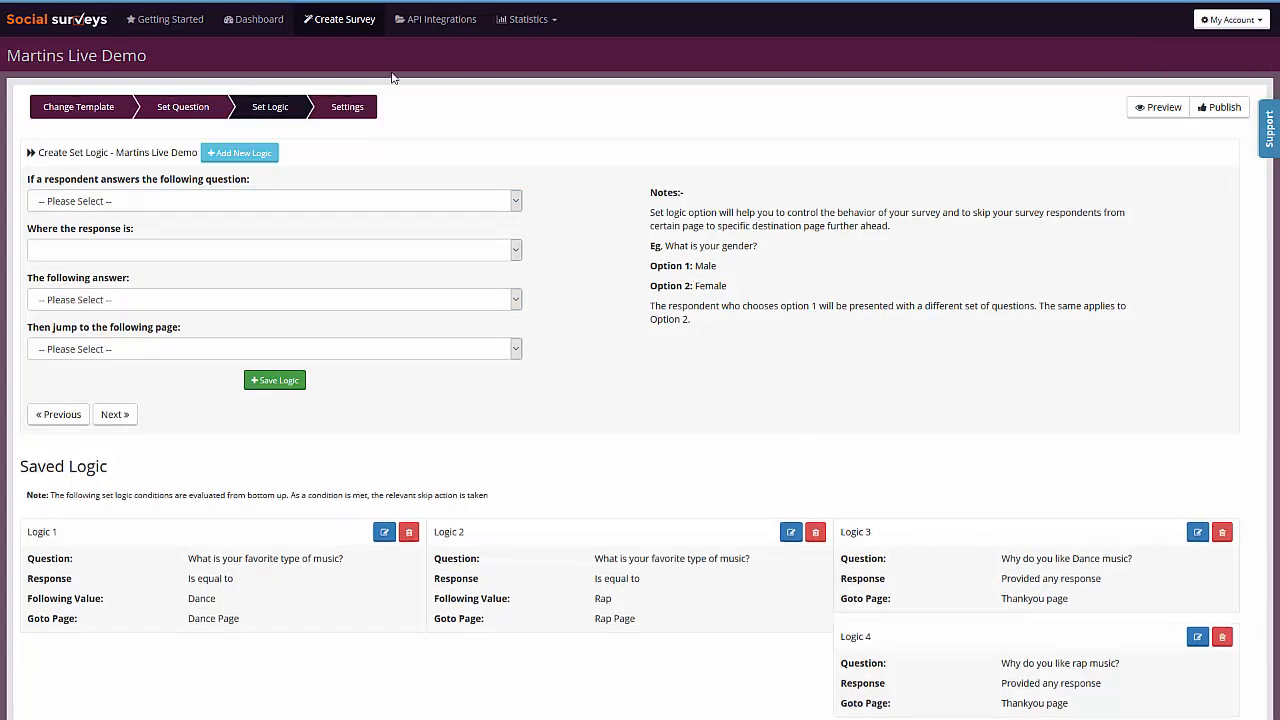
- Open the survey settings and review the basic and scheduling options
left_click(342, 112)
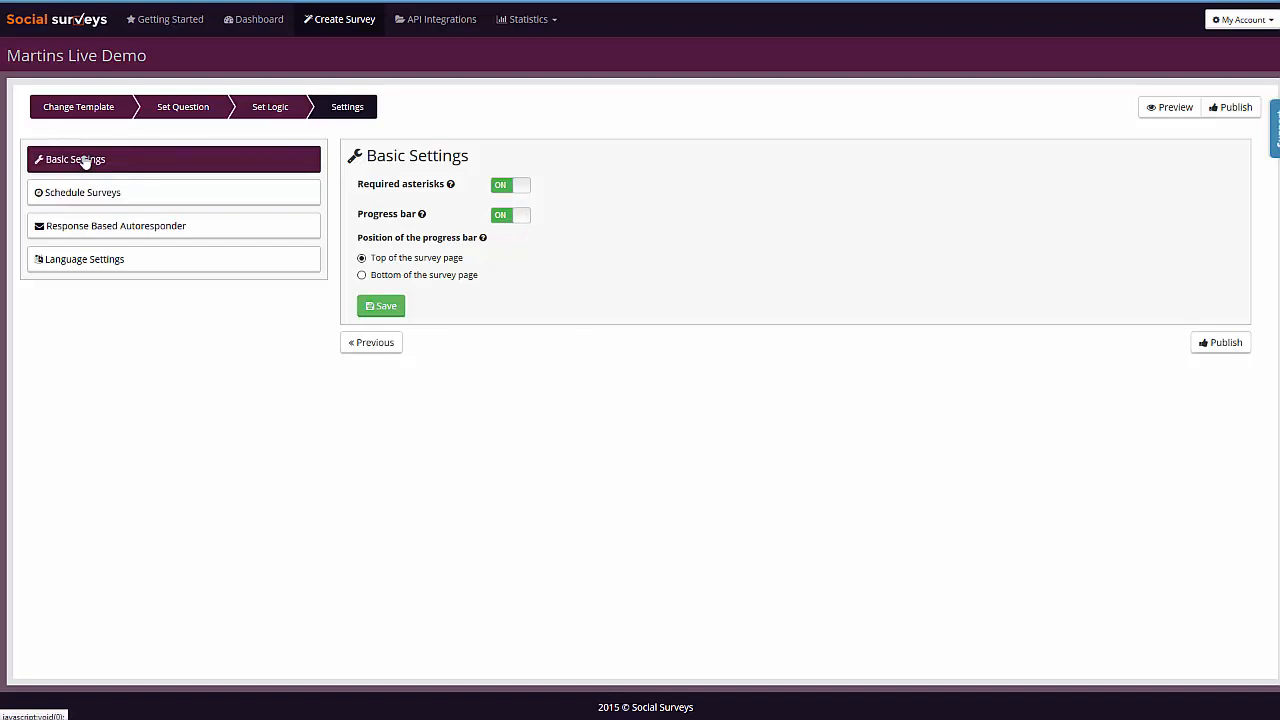
left_click(124, 193)
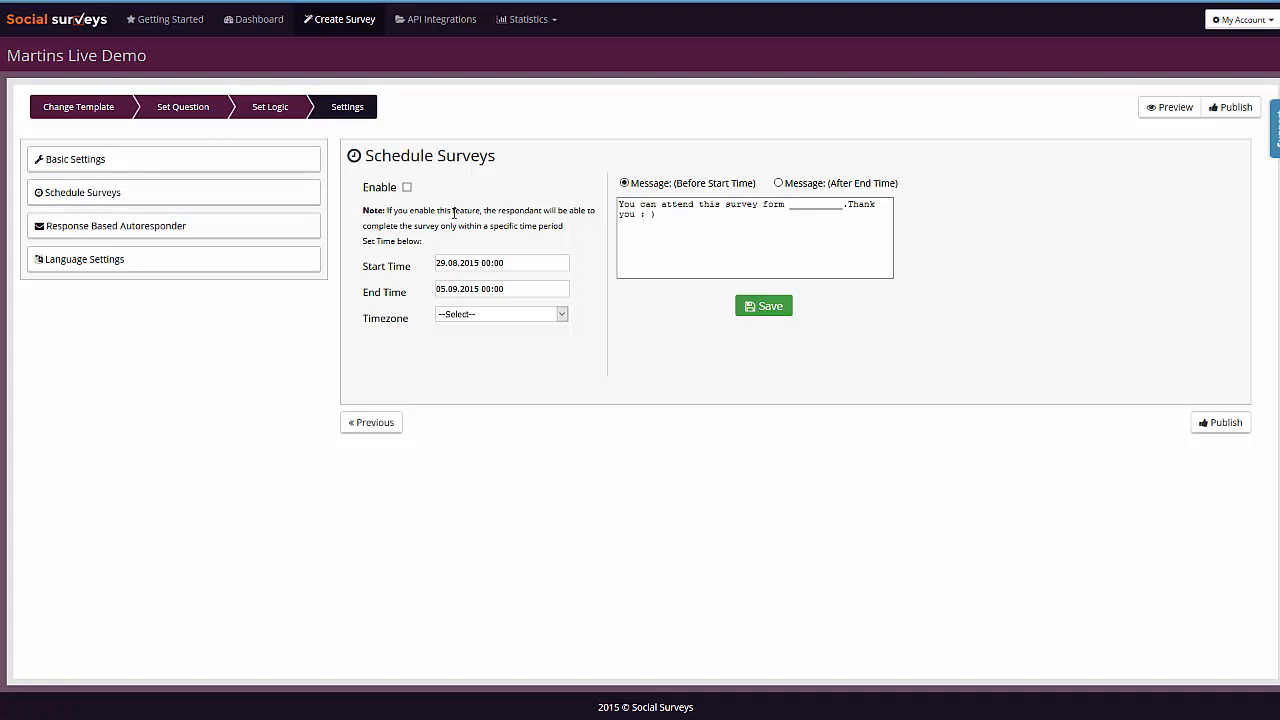
- Examine the webinar and autoresponder integrations available for the favorite music question's Dance answer, and view the language settings
left_click(77, 222)
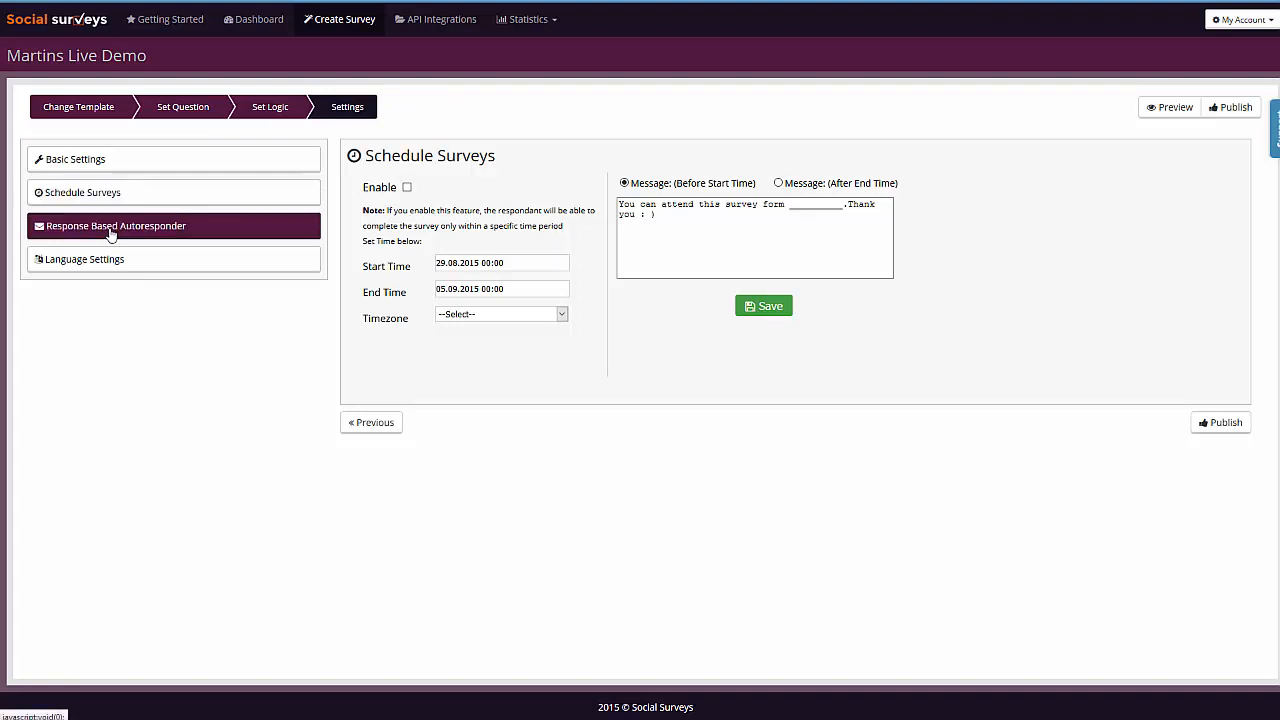
left_click(441, 198)
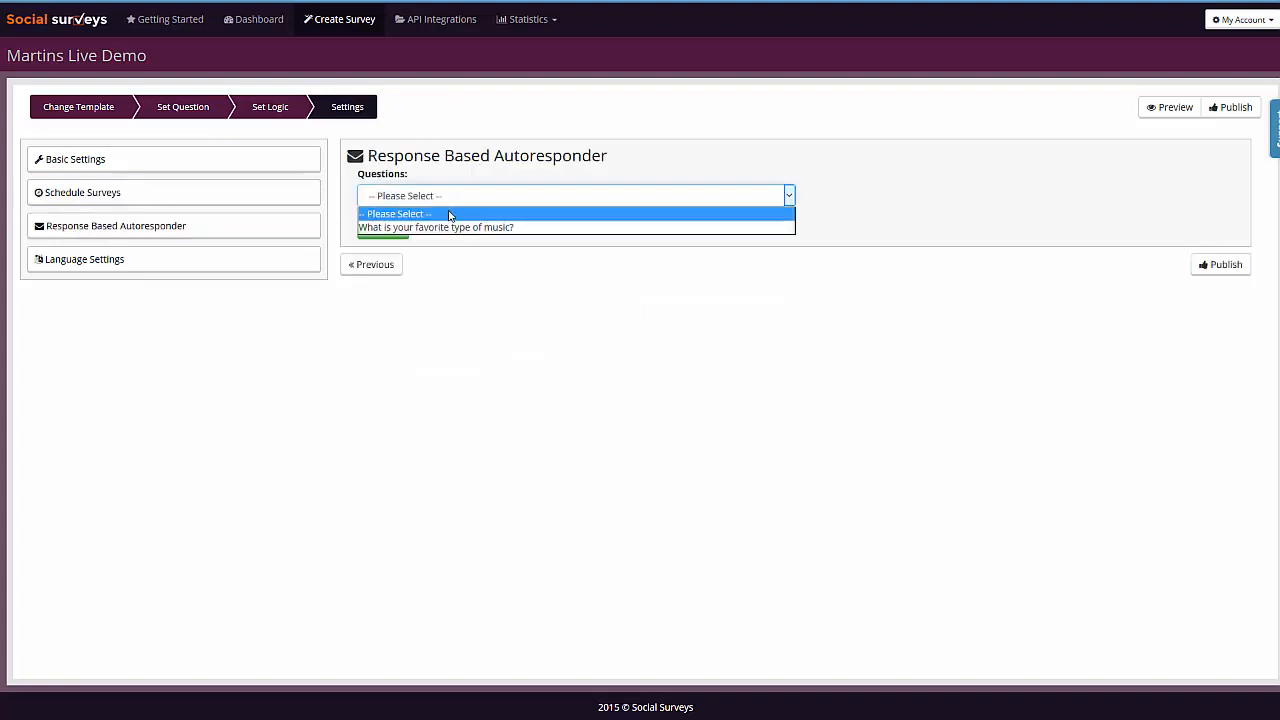
left_click(465, 229)
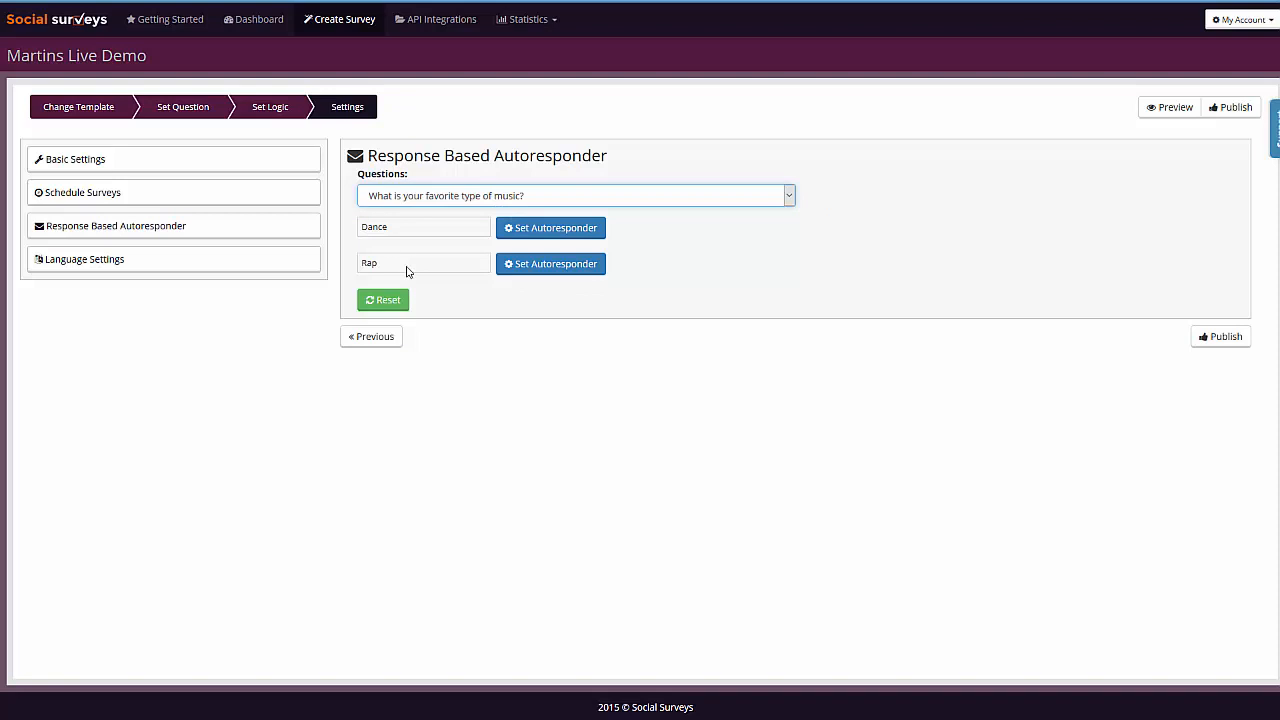
left_click(531, 238)
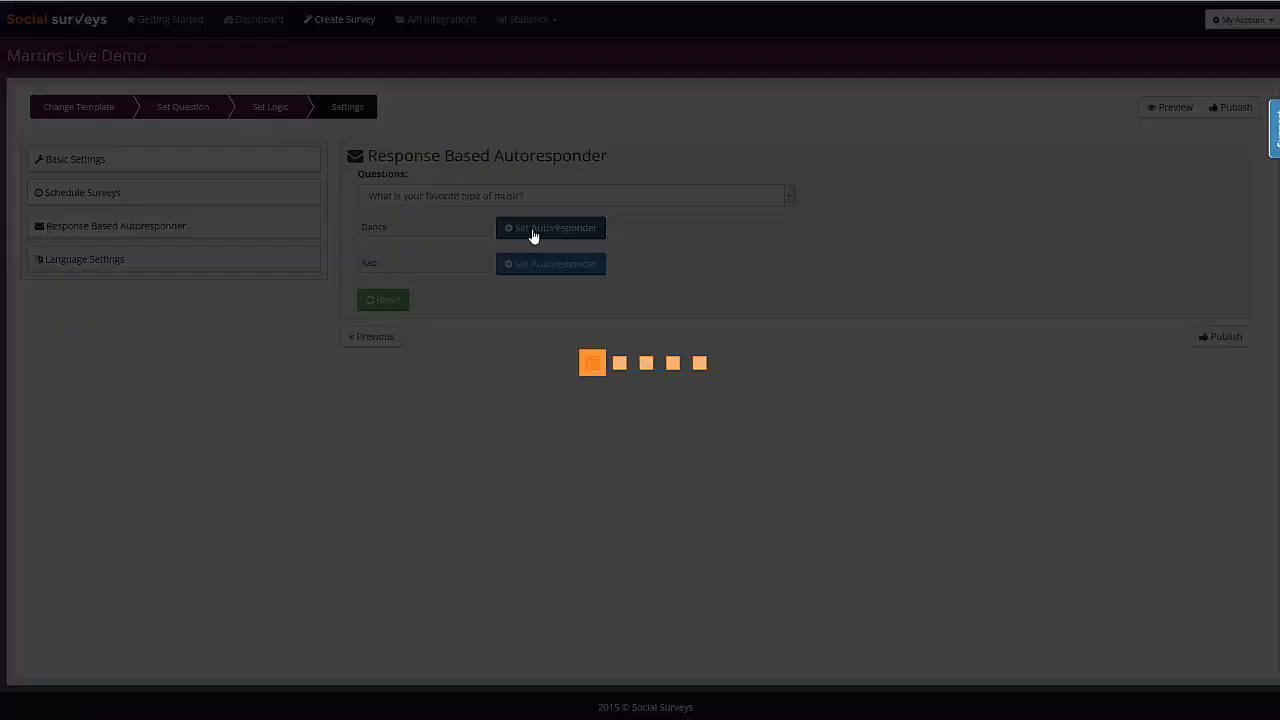
left_click(636, 64)
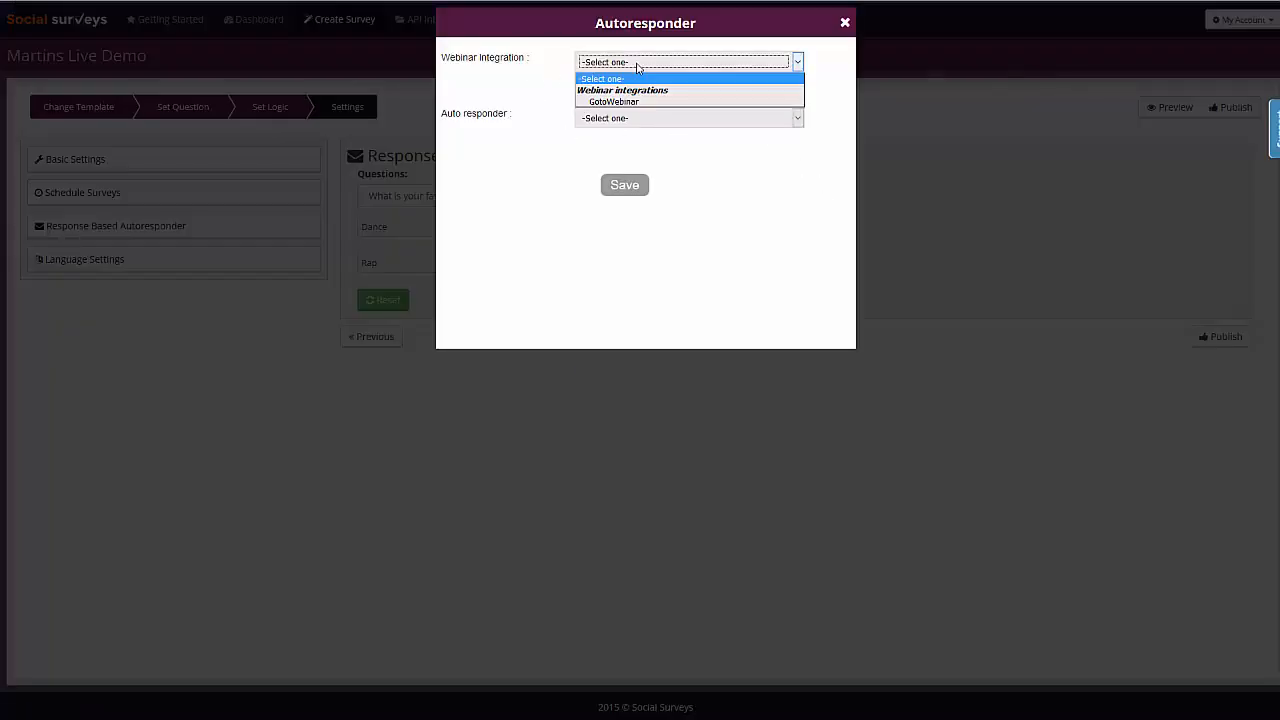
left_click(525, 88)
left_click(616, 120)
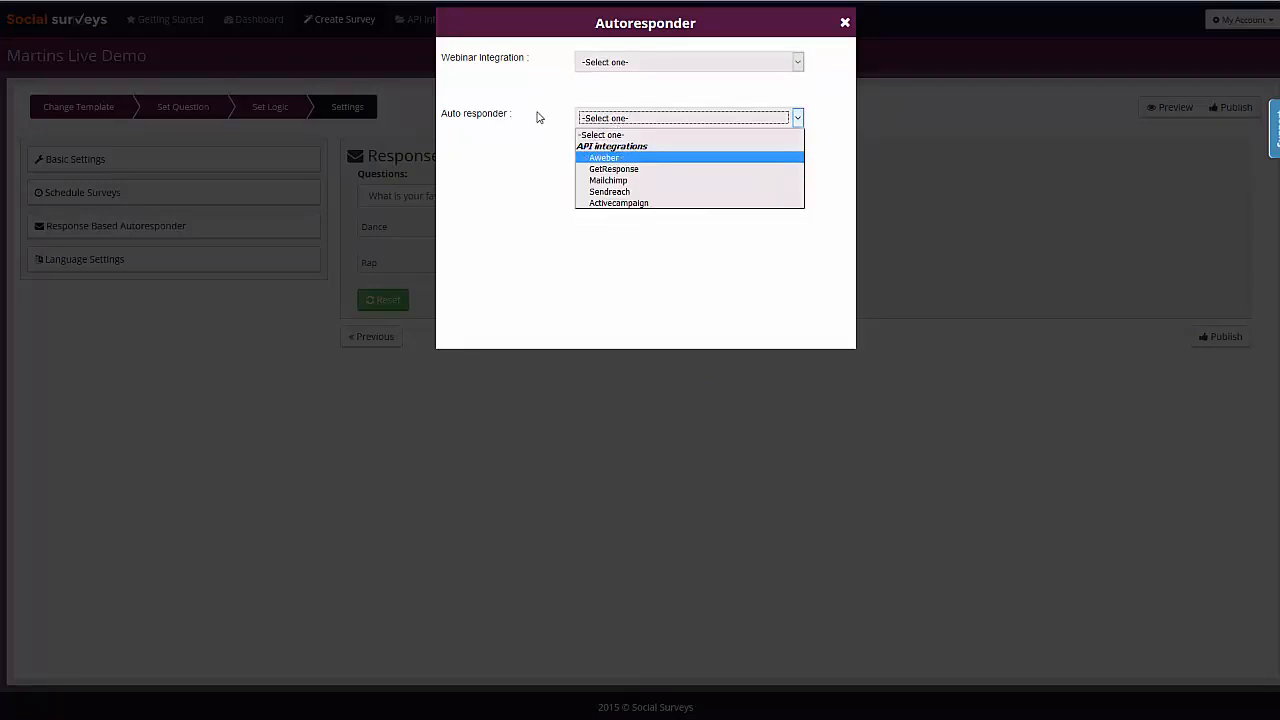
left_click(538, 112)
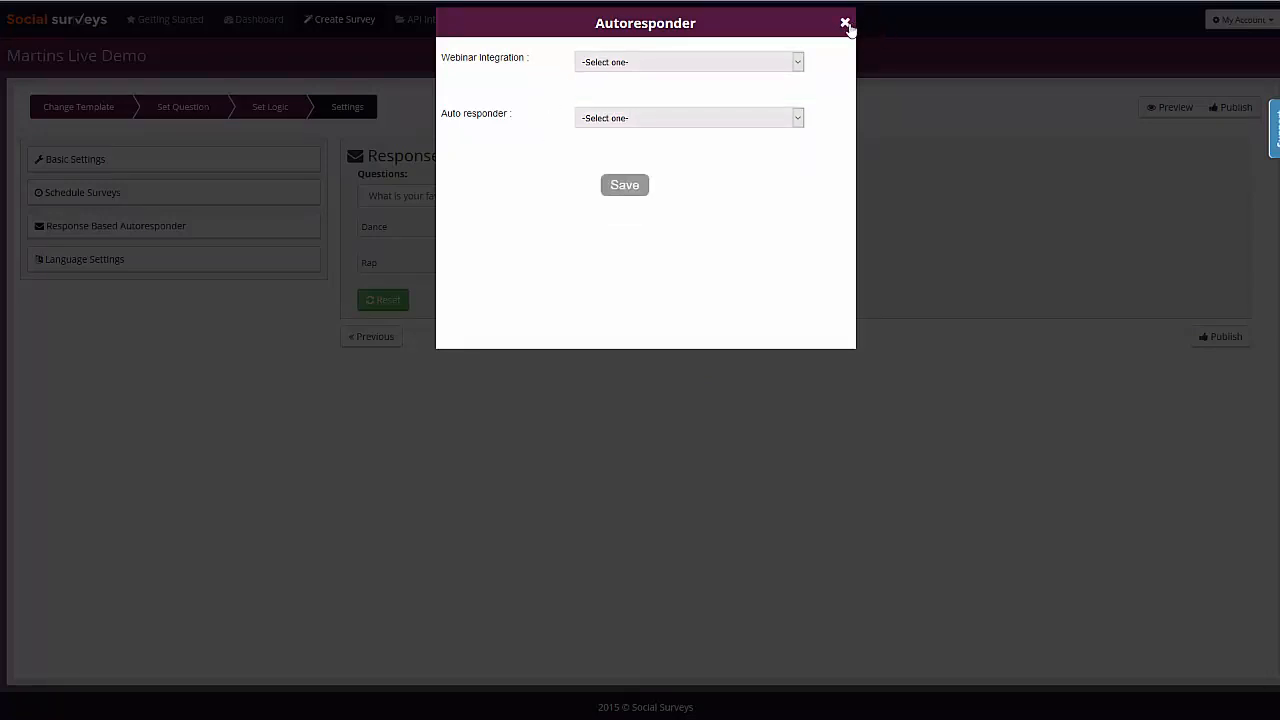
left_click(845, 23)
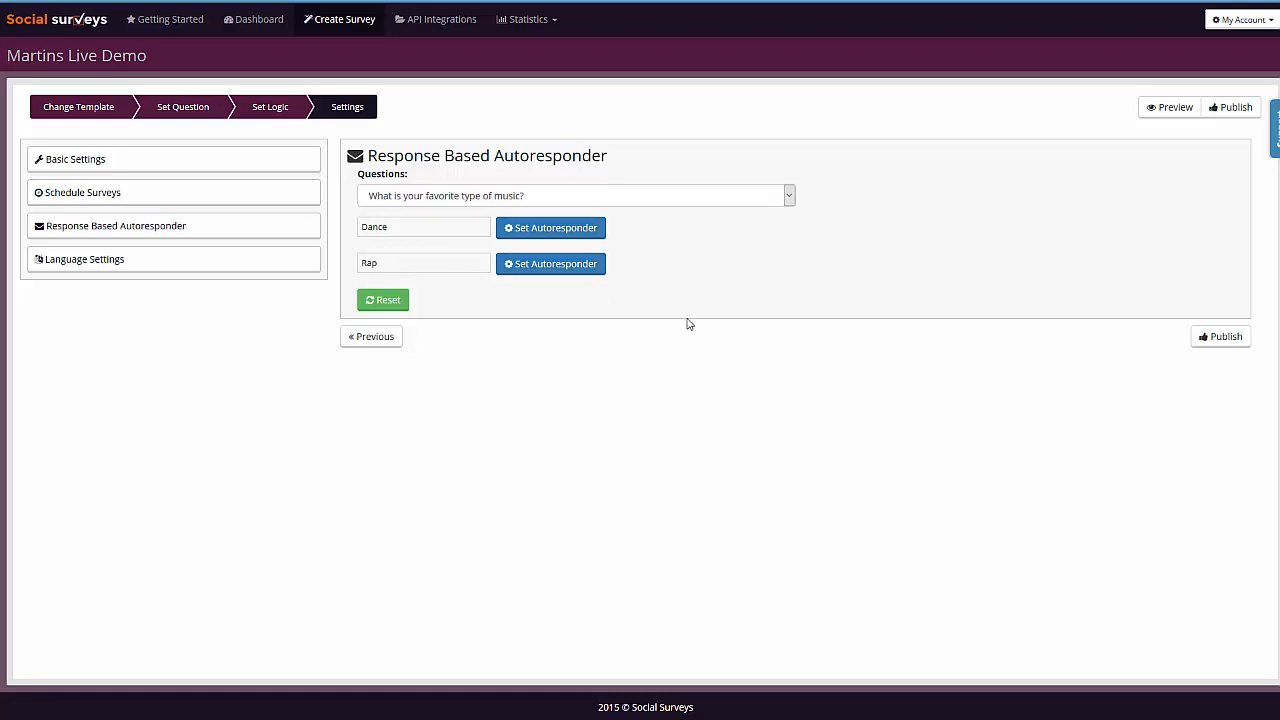
left_click(97, 268)
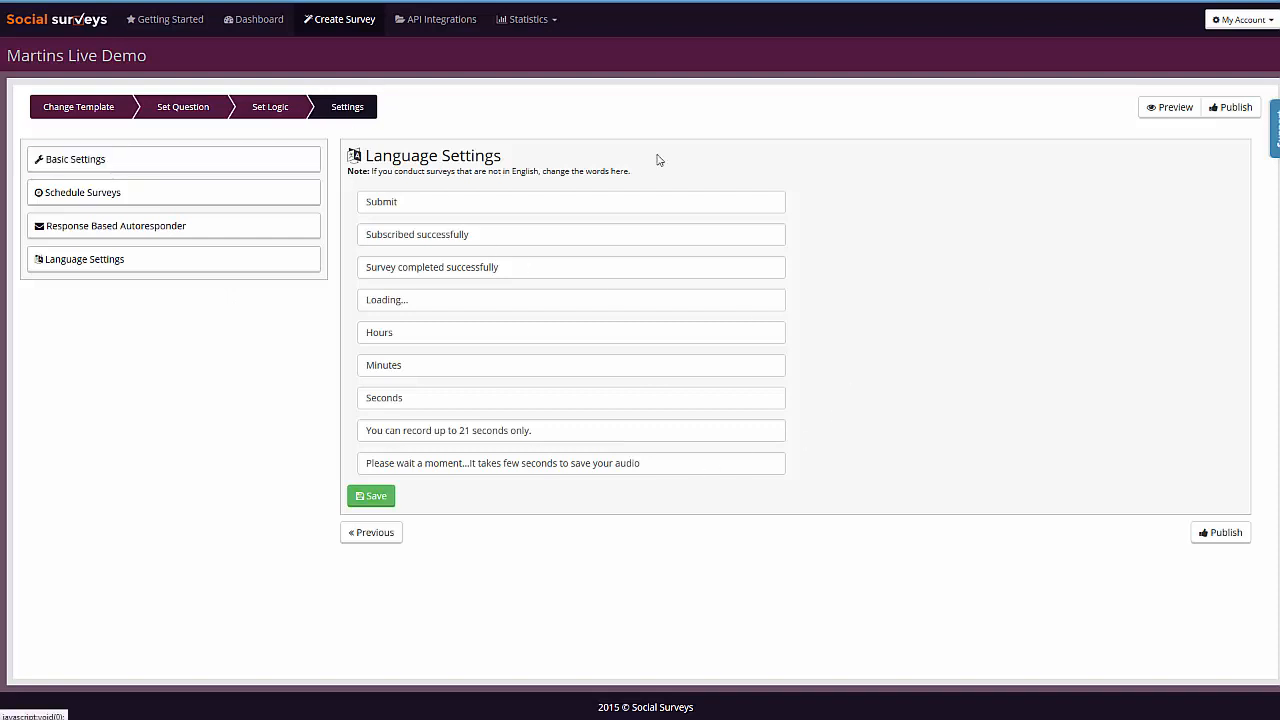
- Publish the survey and check its welcome page at 768×1024 and 360×640 screen sizes before restoring the full-size view
left_click(1233, 538)
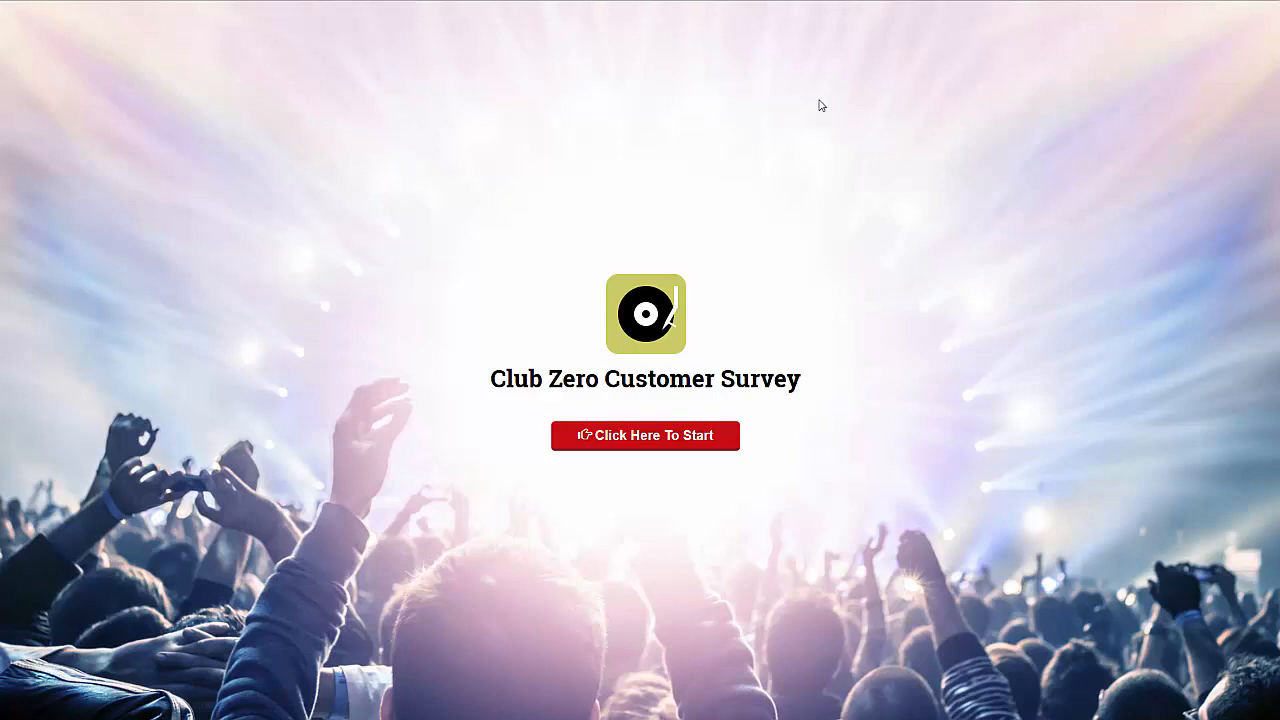
key("ctrl+shift+m")
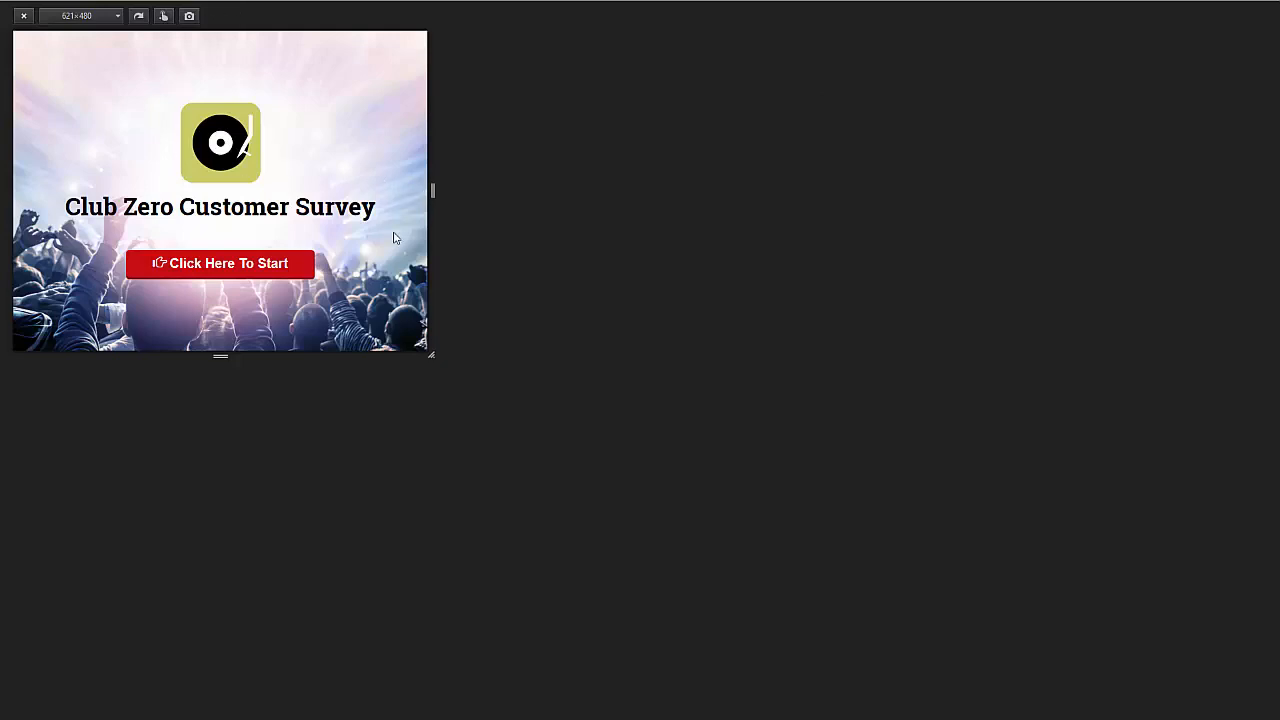
left_click(117, 16)
left_click(88, 74)
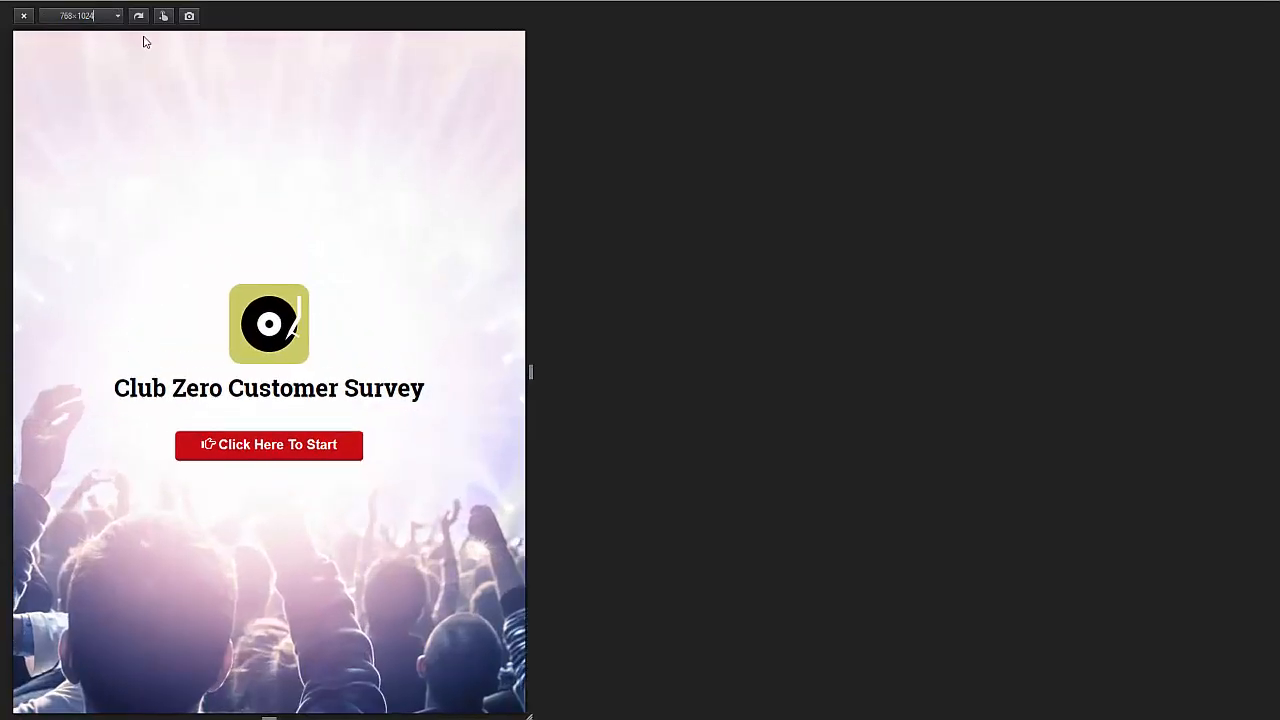
left_click(117, 16)
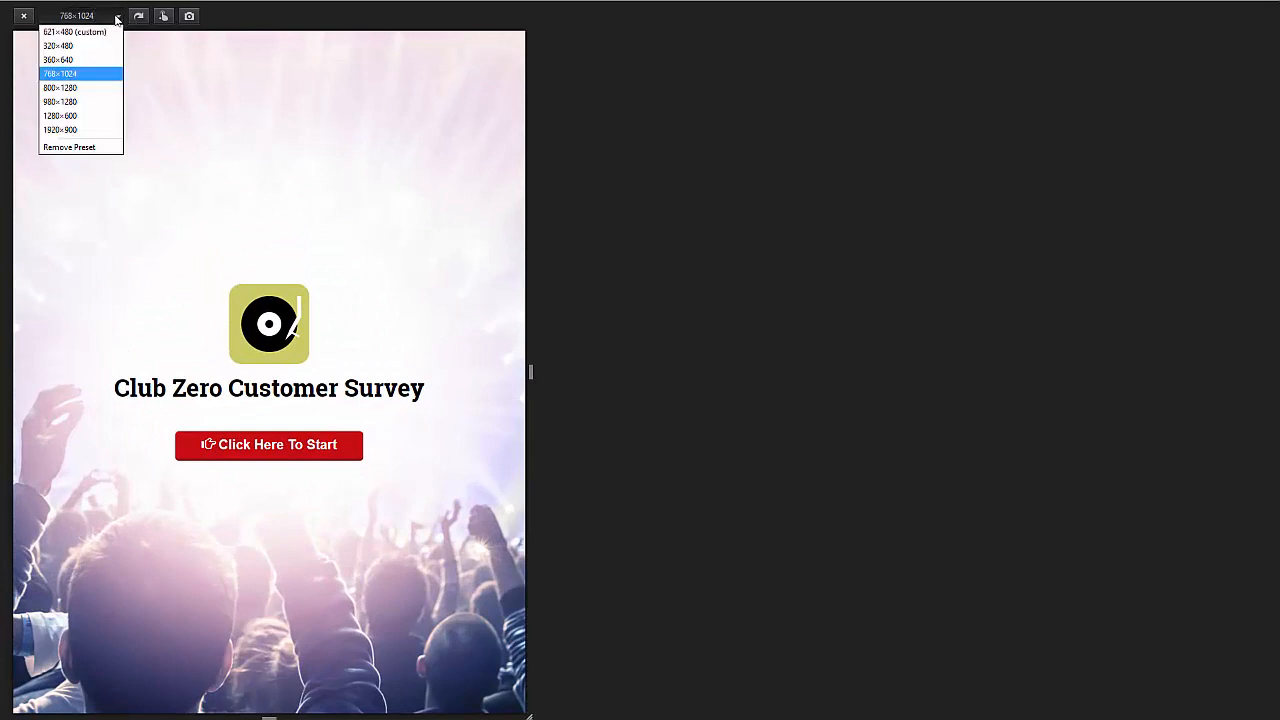
left_click(87, 58)
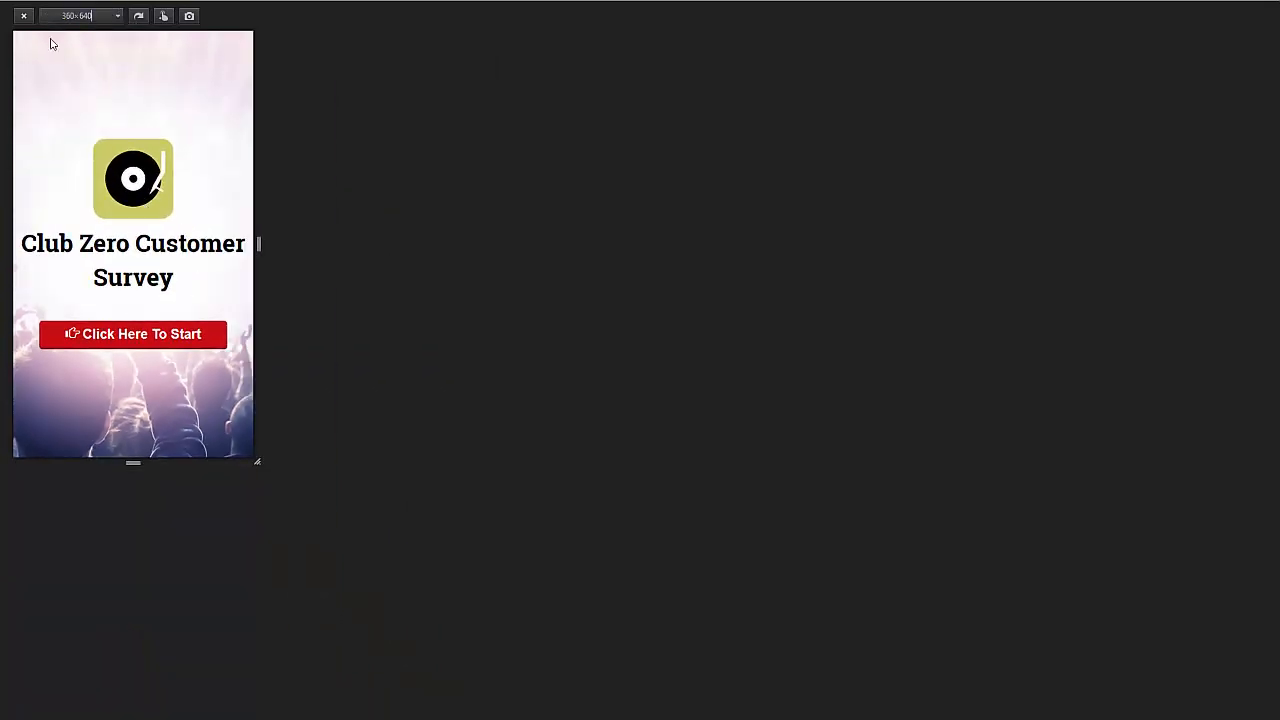
left_click(25, 16)
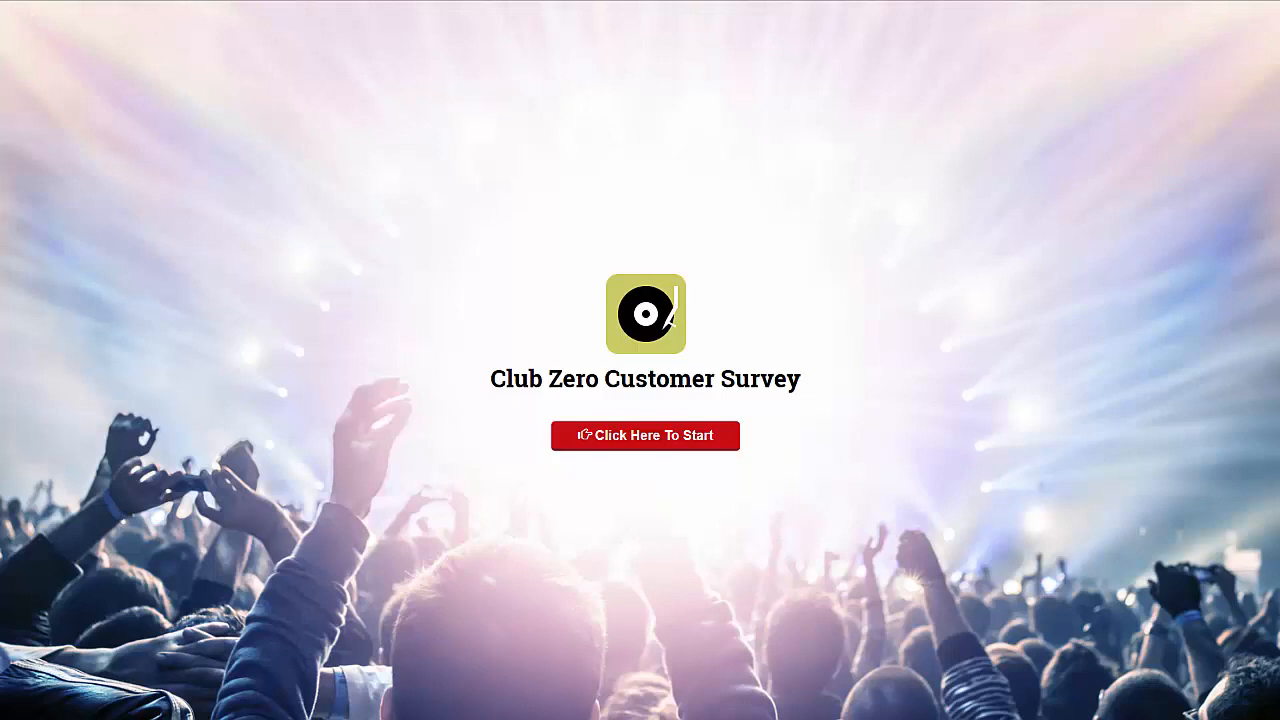
- Start the published survey and answer Rap to the favorite type of music question
left_click(597, 443)
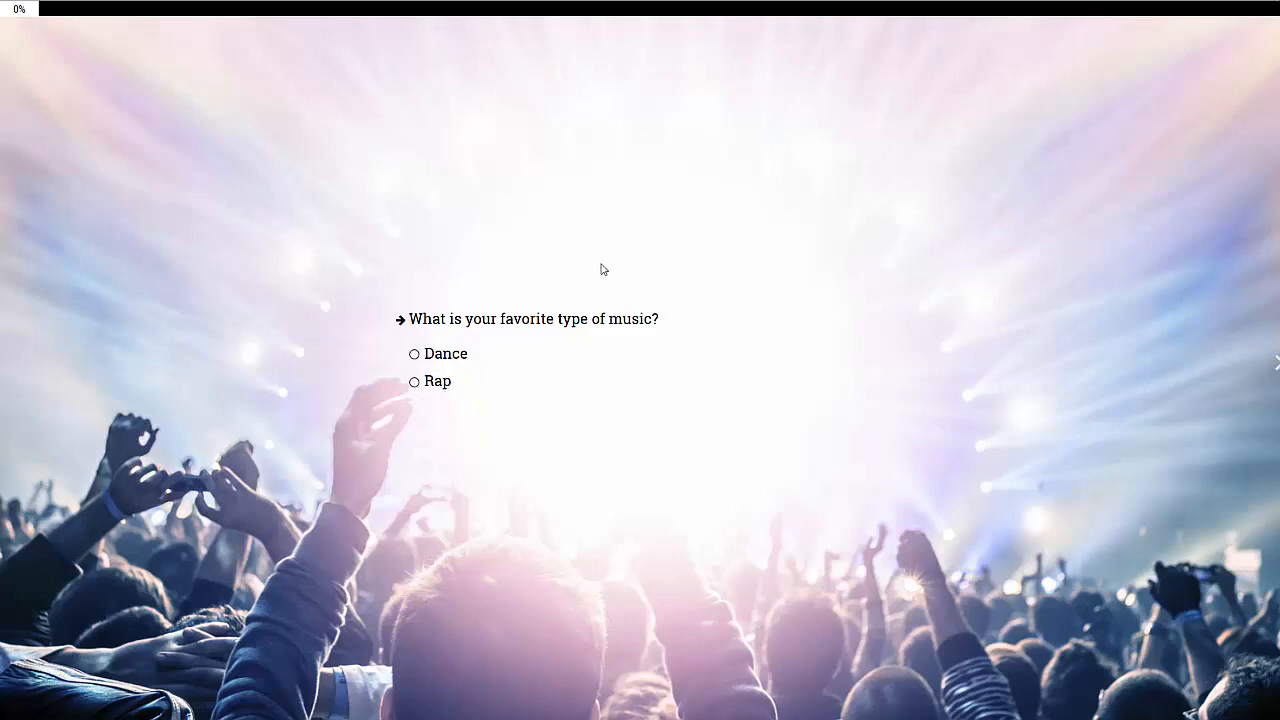
left_click(416, 382)
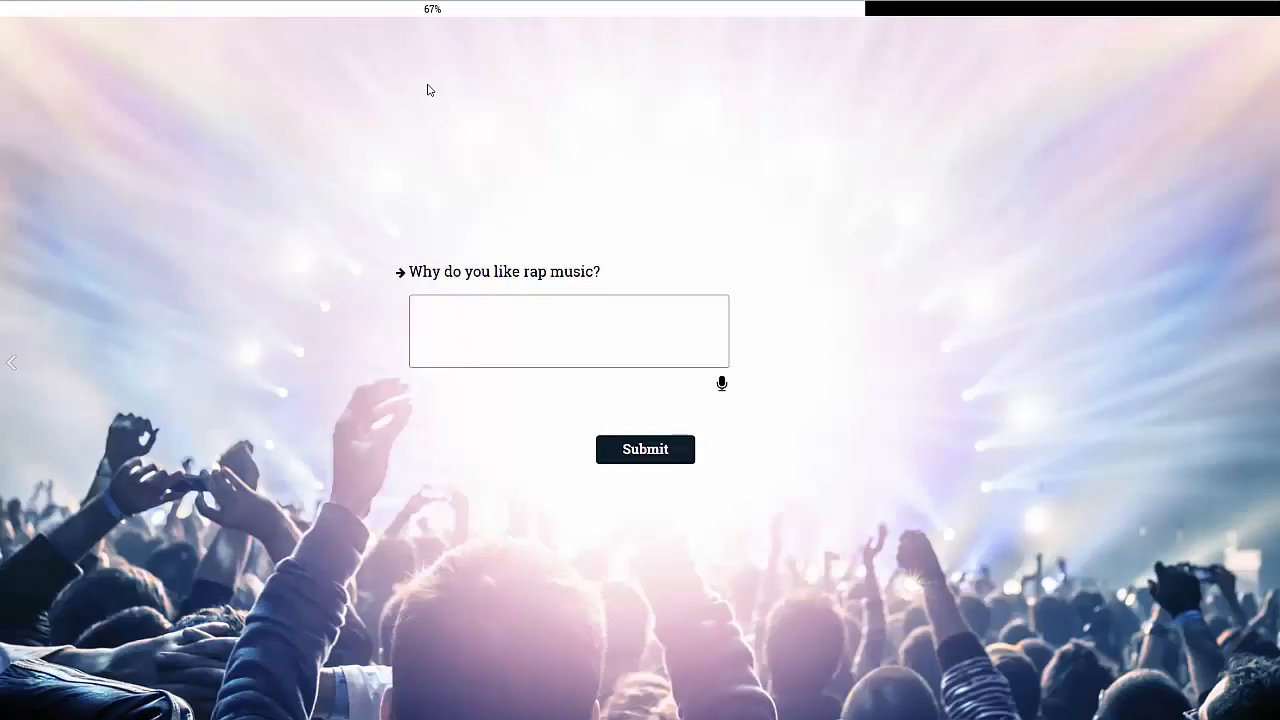
left_click_drag(443, 16, 443, 12)
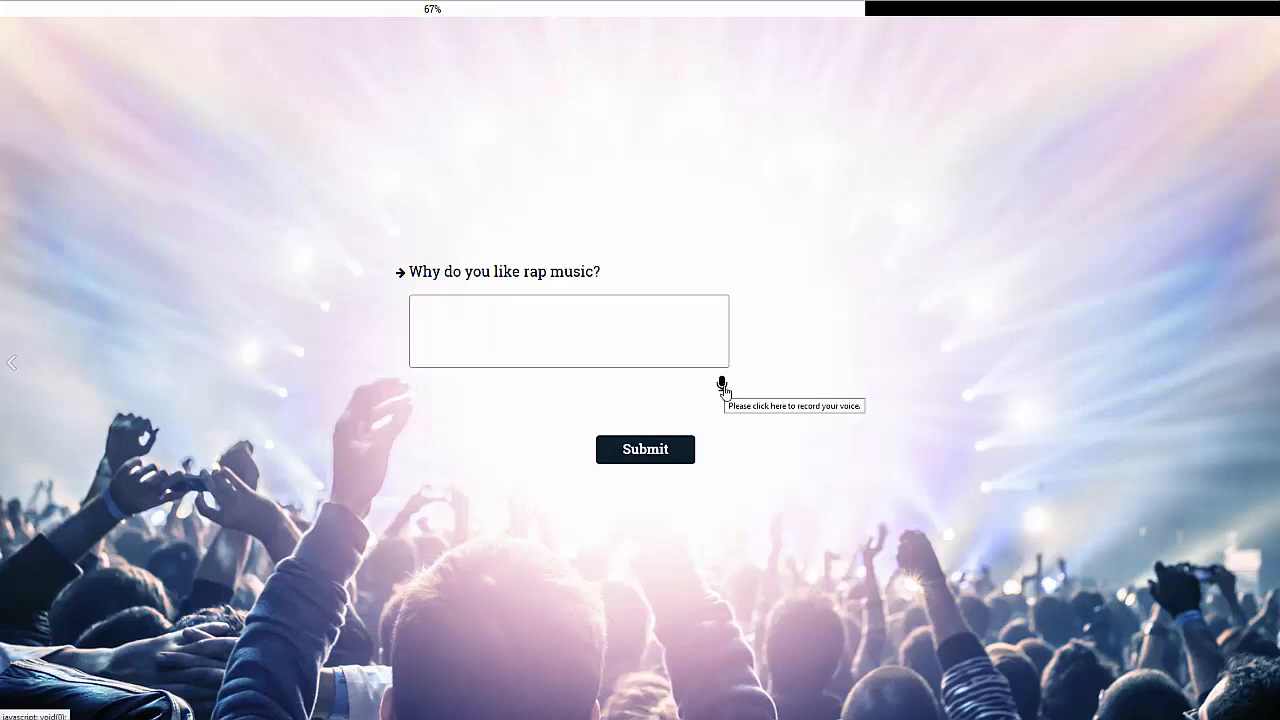
- Record a short voice answer to "Why do you like rap music?" with the headset microphone shared, and submit it
left_click(723, 388)
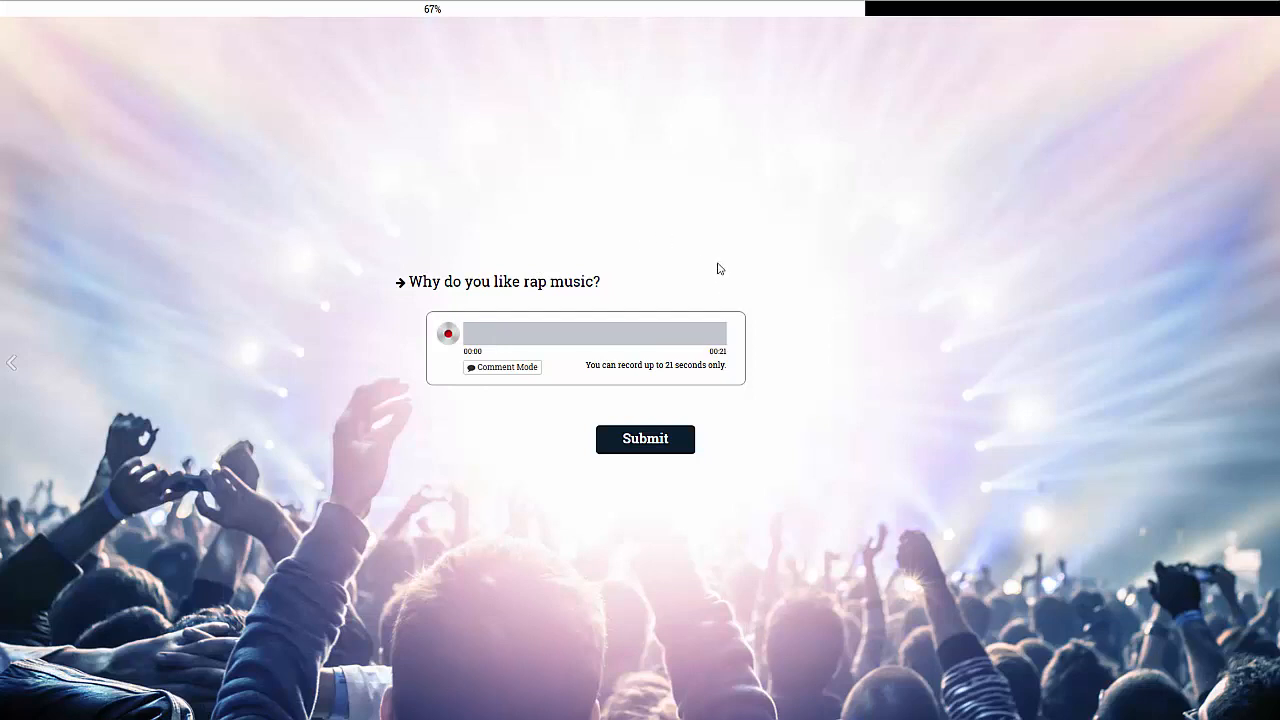
left_click(448, 336)
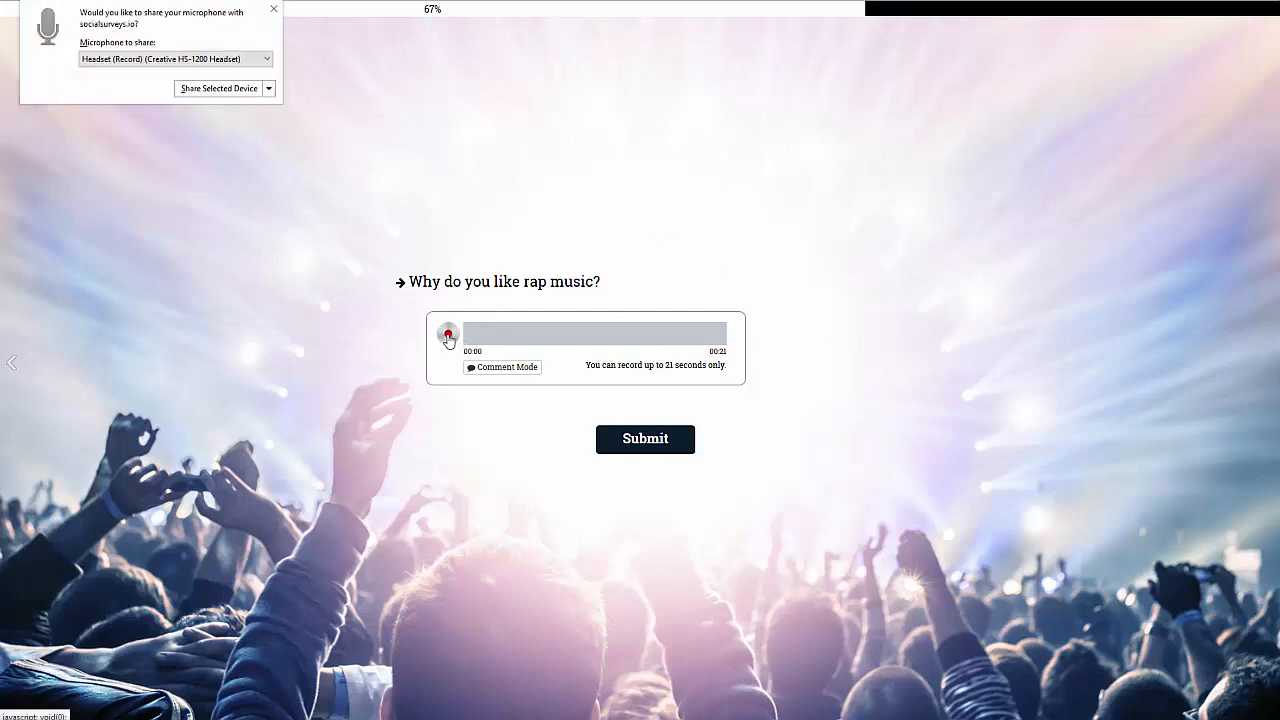
left_click(206, 92)
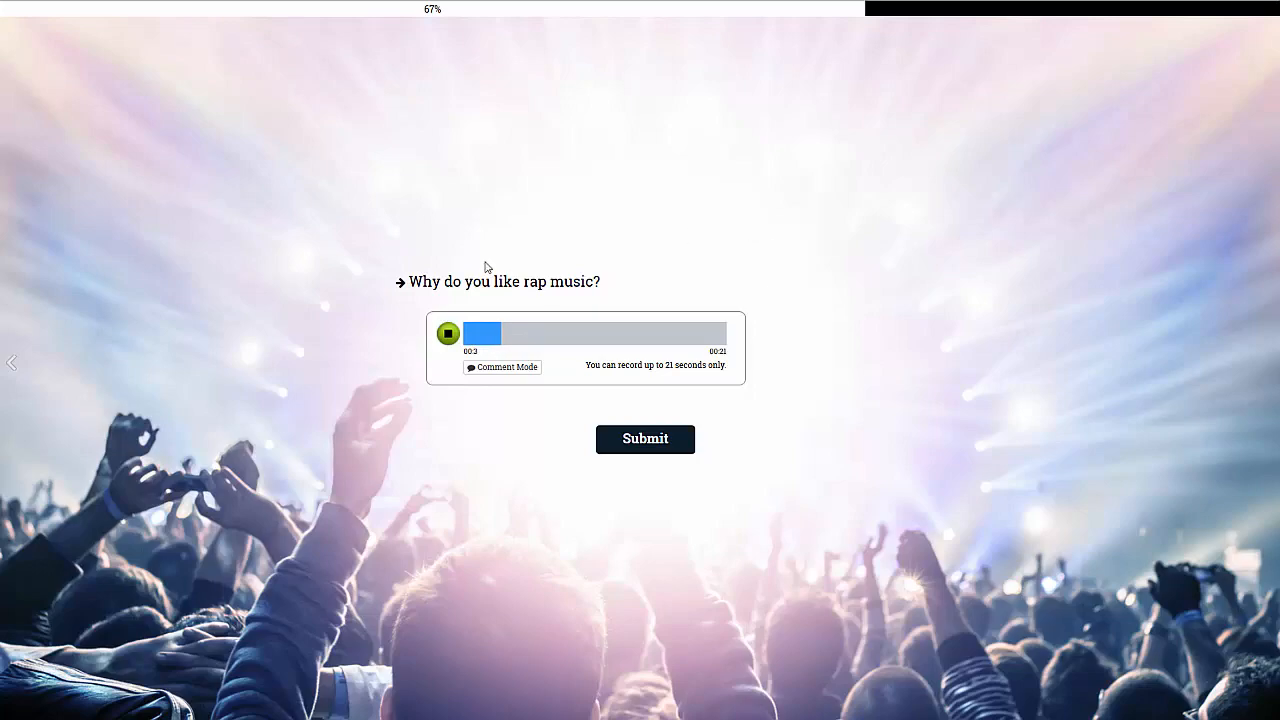
left_click(448, 333)
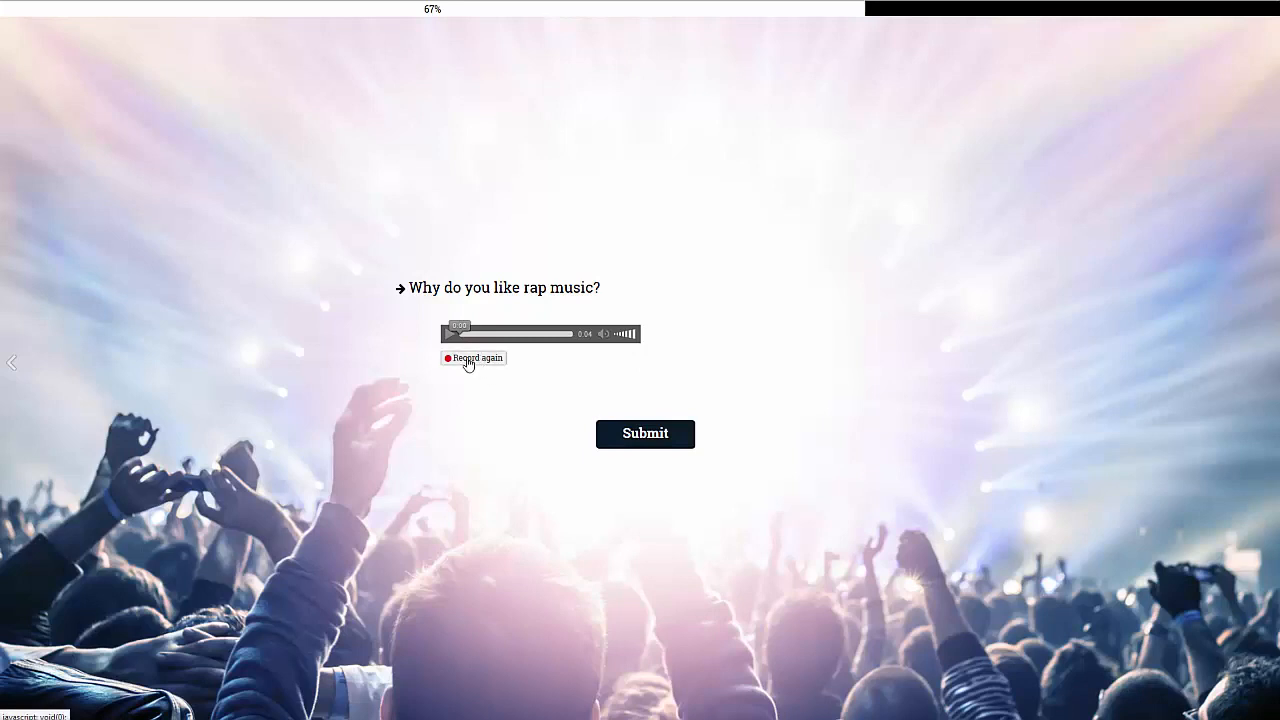
left_click(666, 440)
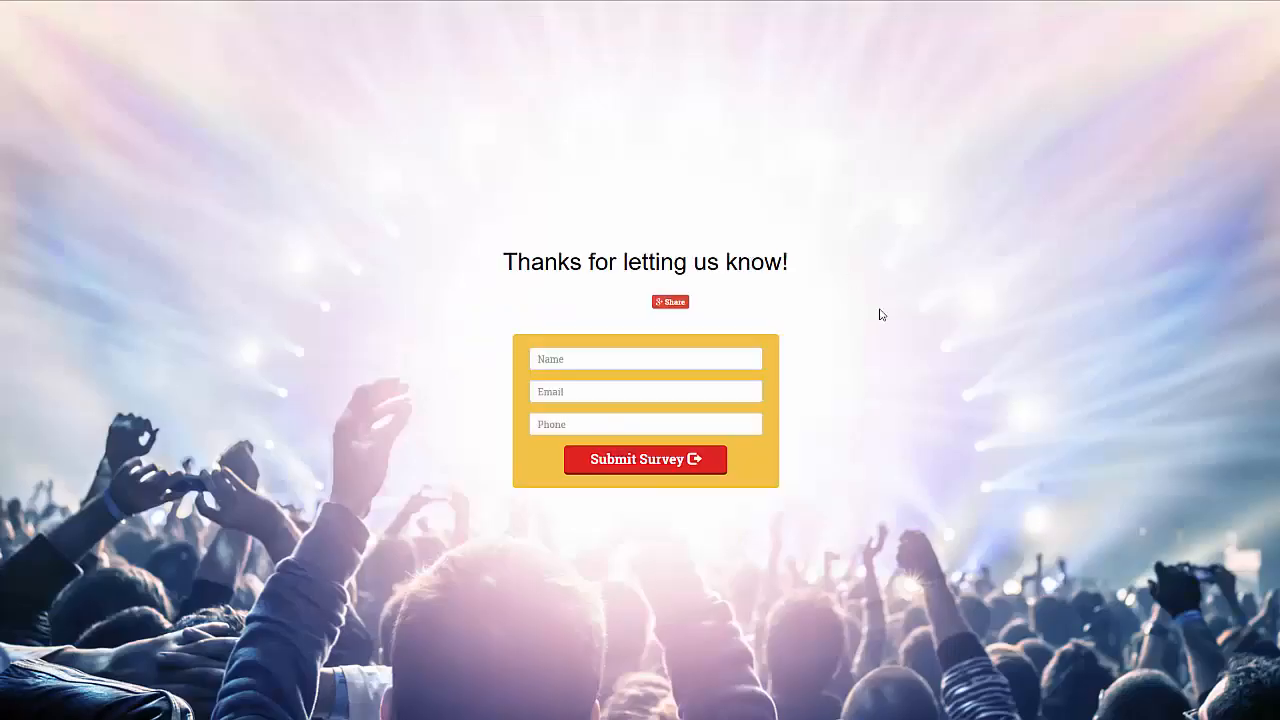
- Fill in the respondent's name, e-mail and phone on the thank-you optin form and submit the survey
left_click(643, 362)
type("asdasd")
left_click(648, 389)
type("as@sdsd.com")
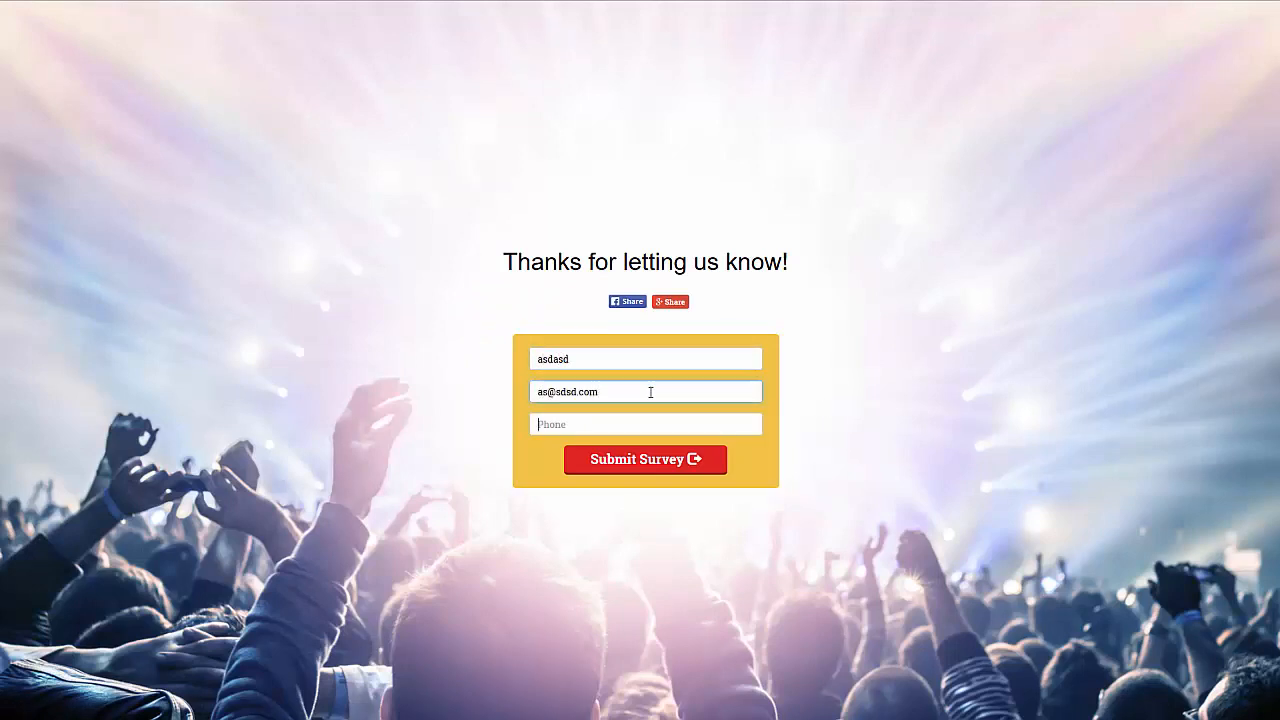
type("asdasd")
left_click(693, 461)
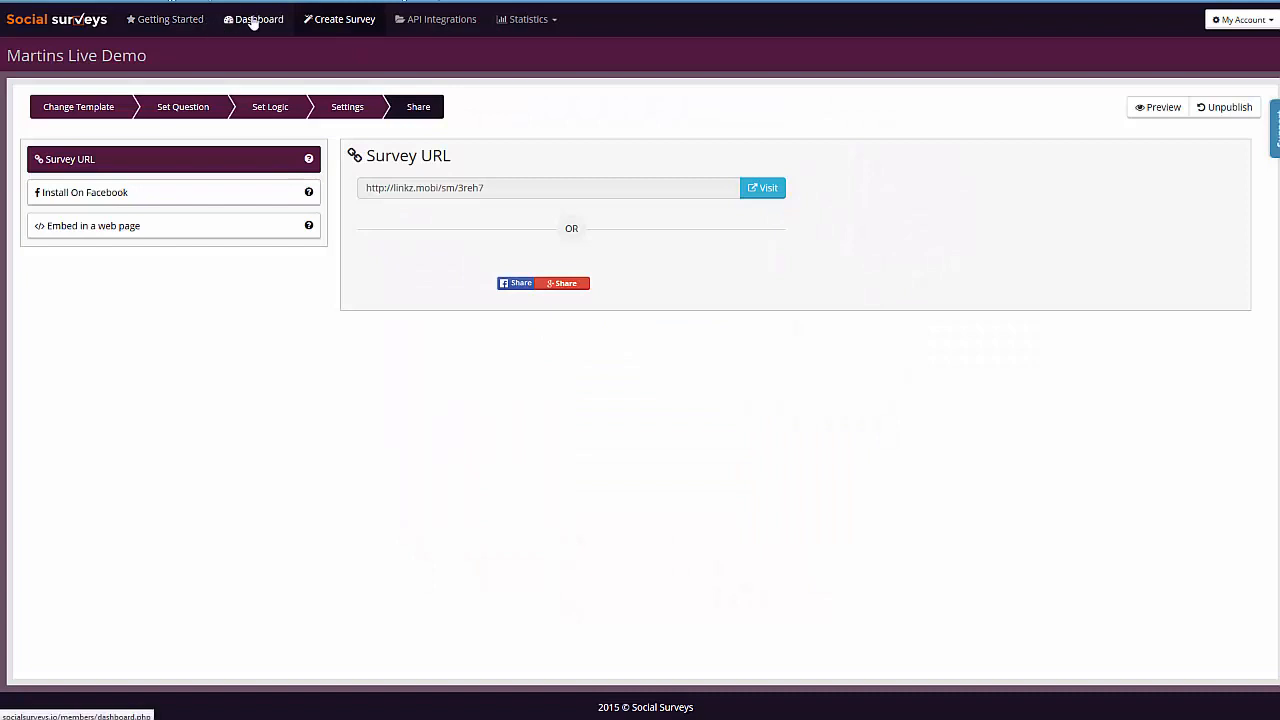
- Open the newly published survey's statistics from the surveys list and review the responses for each survey page
left_click(253, 20)
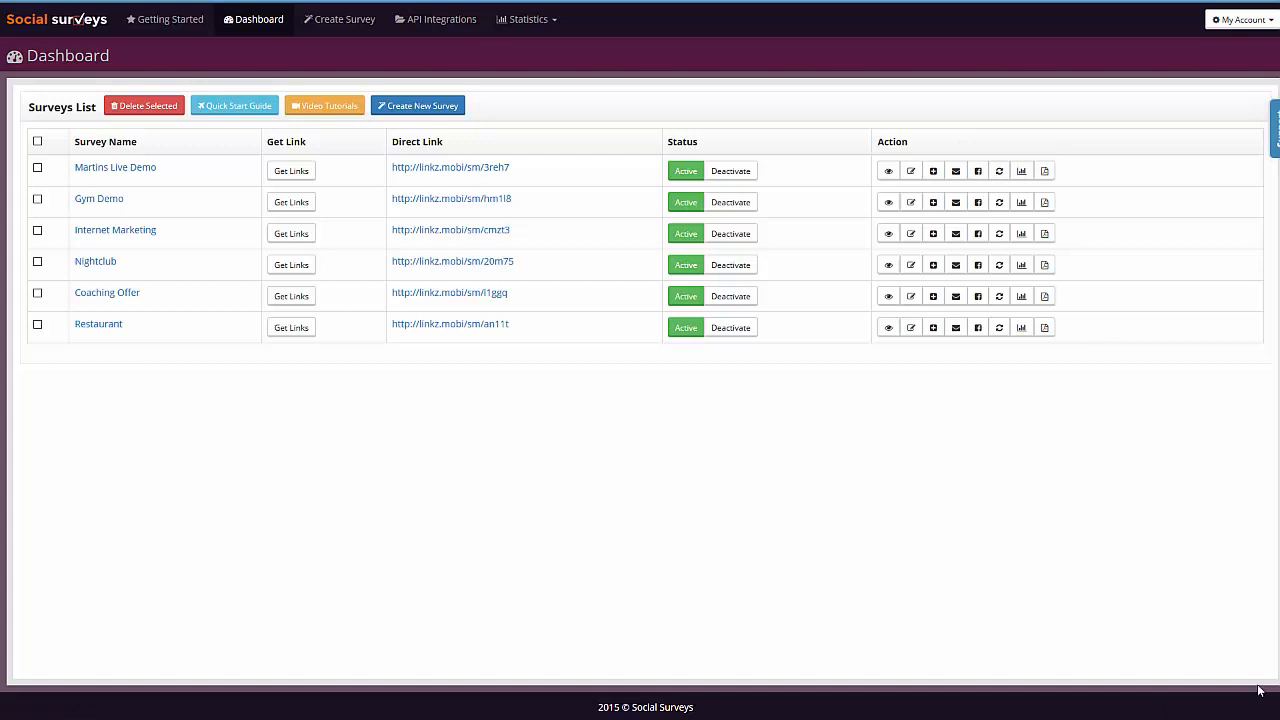
left_click(1021, 171)
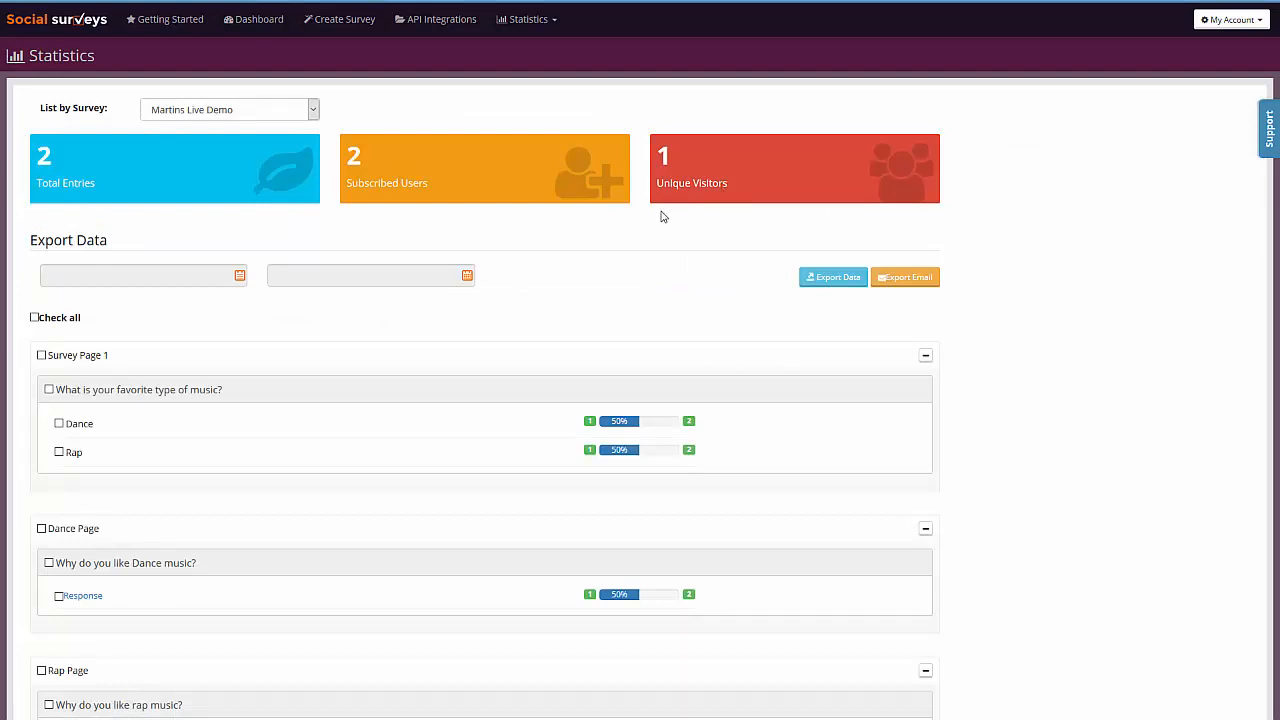
scroll(663, 214, "down", 1)
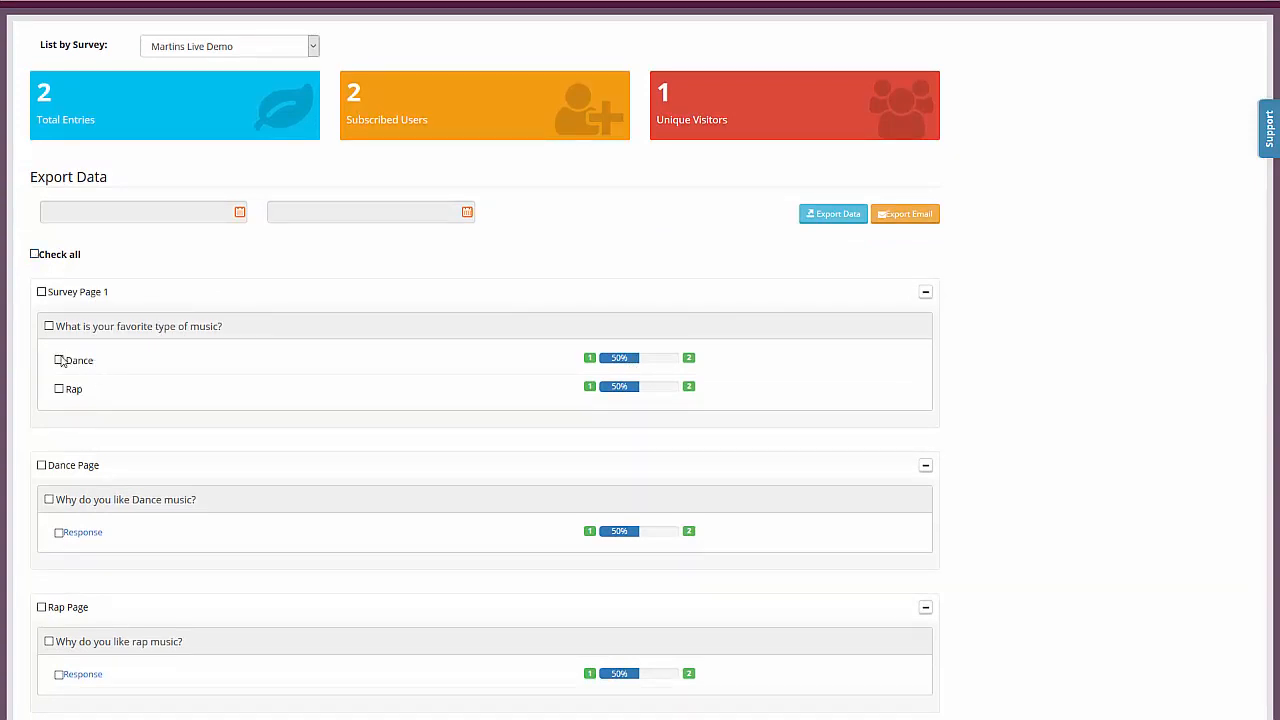
scroll(386, 357, "down", 1)
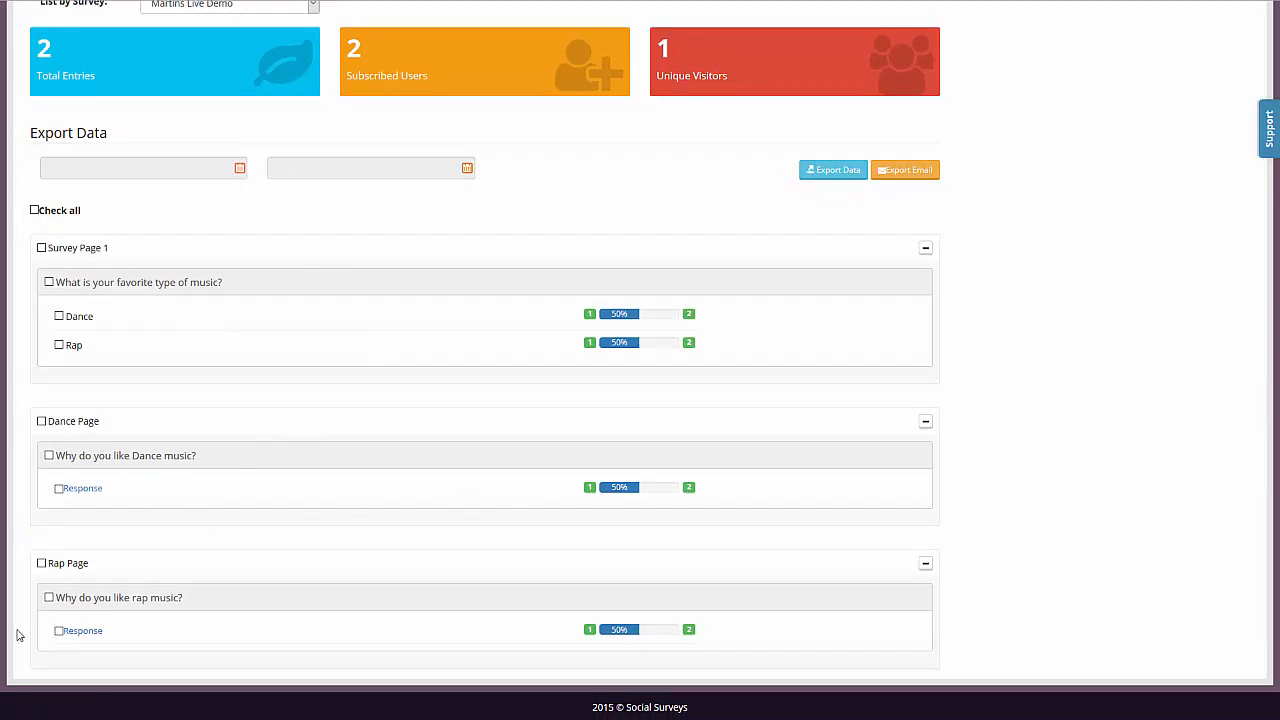
- Open the response to "Why do you like rap music?", play the voice recording, check the respondent's e-mail and close the responses
left_click(89, 631)
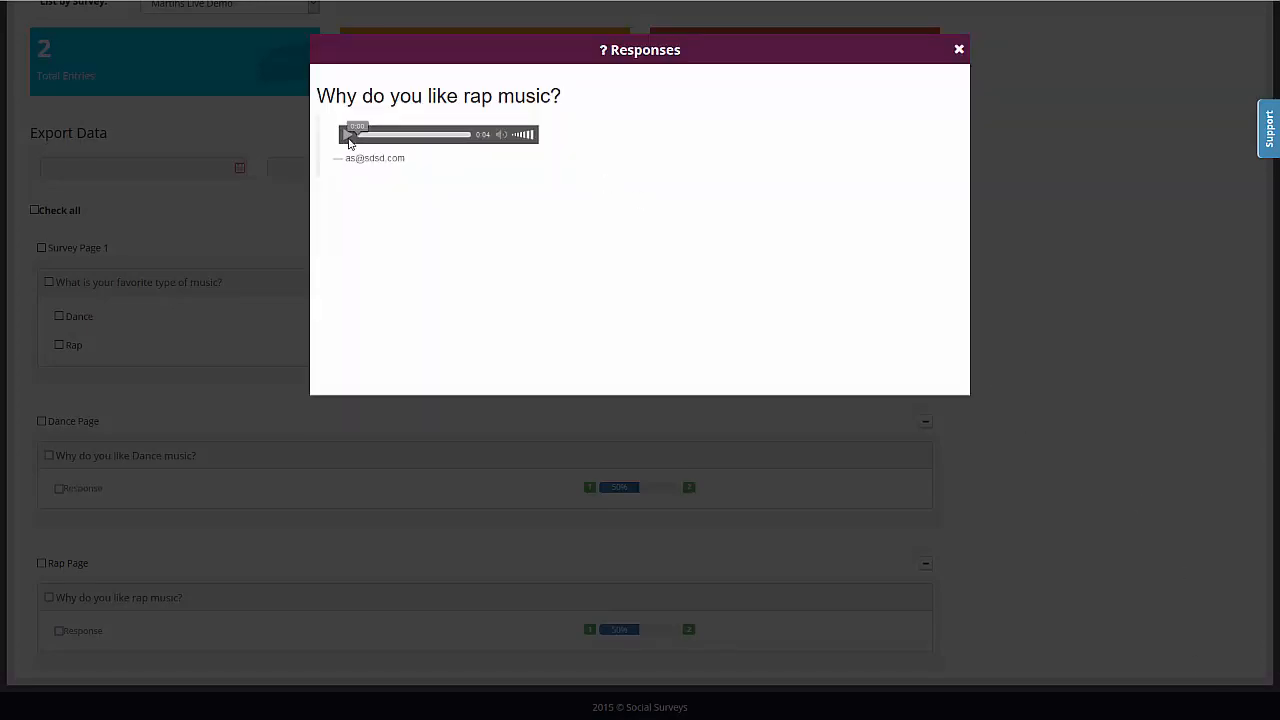
left_click(346, 136)
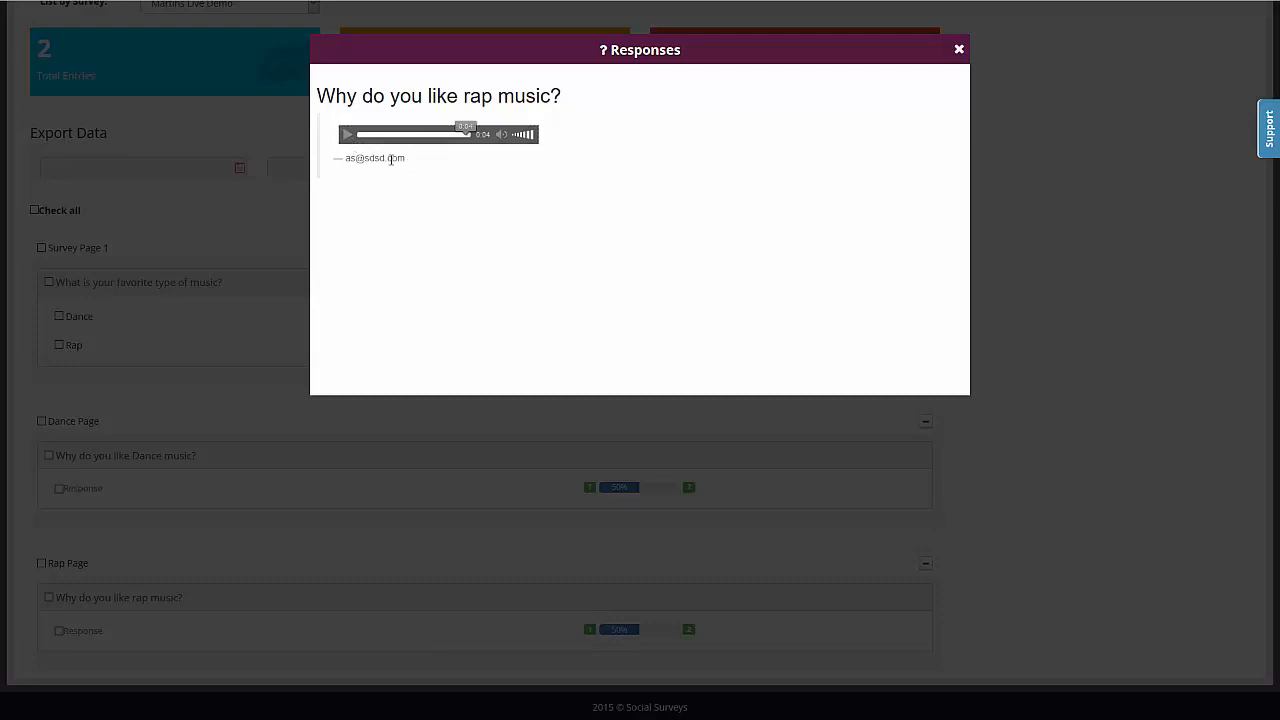
left_click_drag(410, 165, 352, 158)
left_click(352, 158)
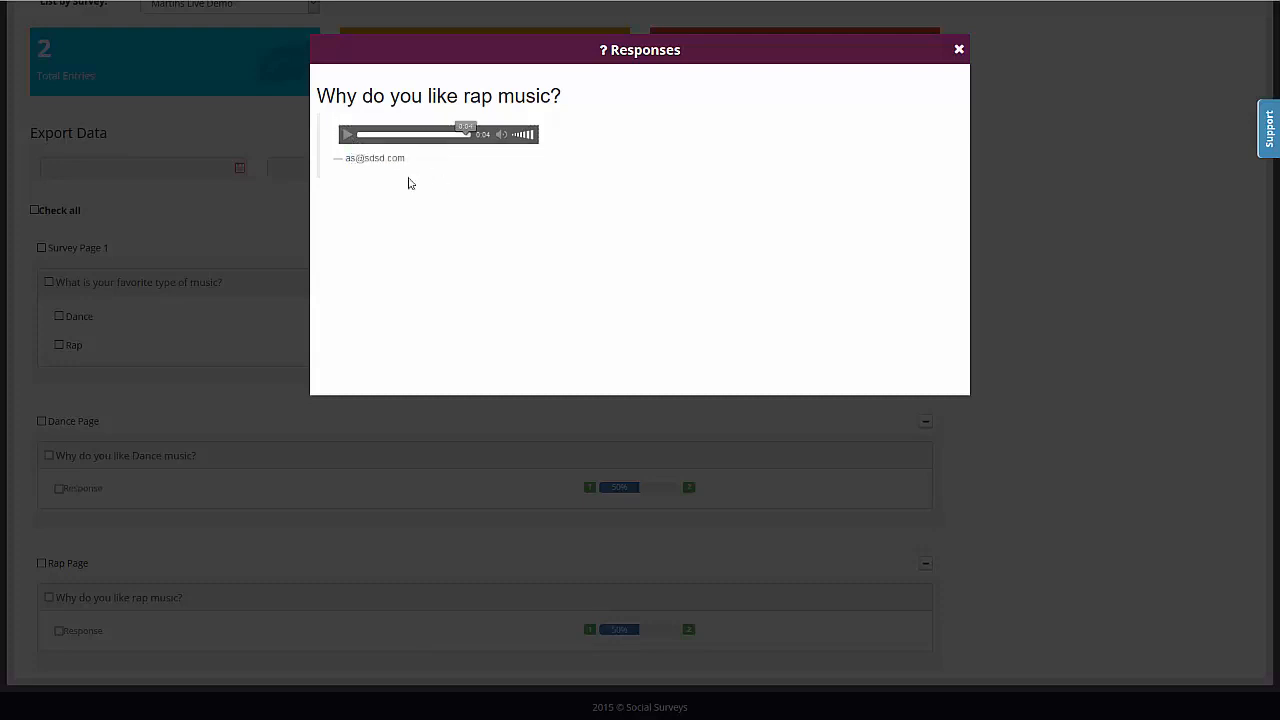
left_click(959, 50)
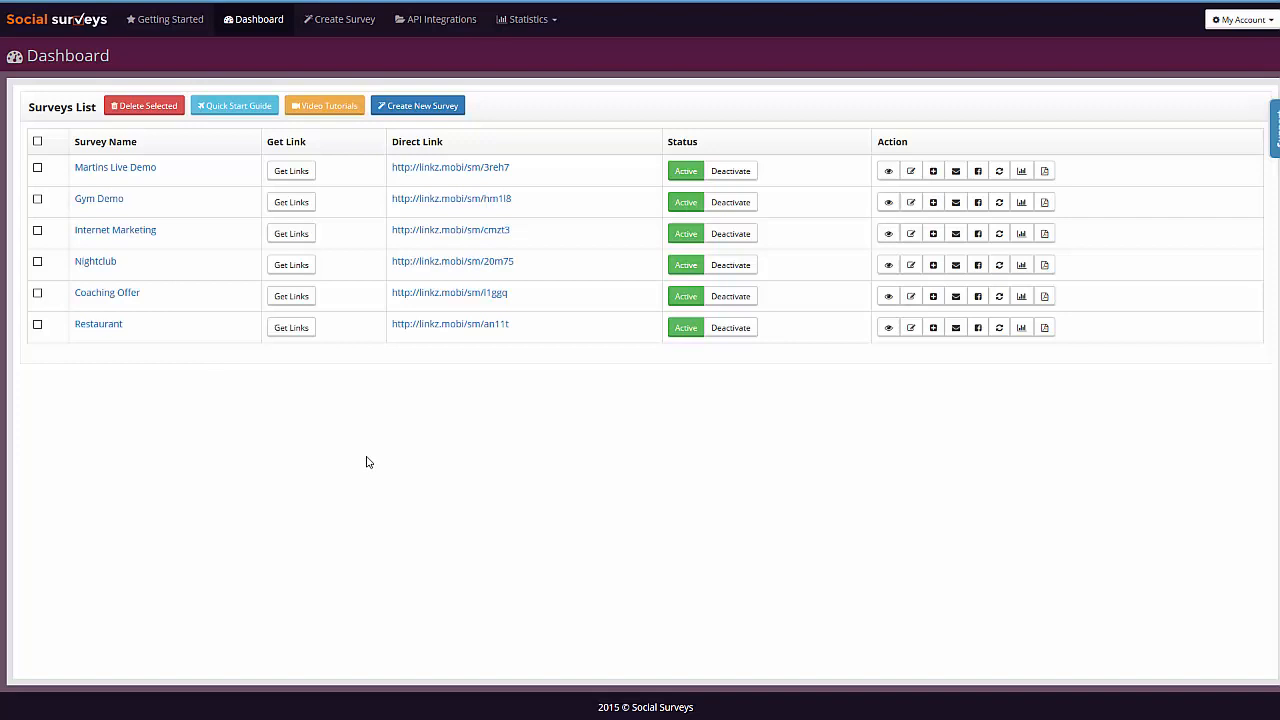
- Open the Gym Demo survey, preview it and proceed from its welcome page to the workouts question
left_click(116, 201)
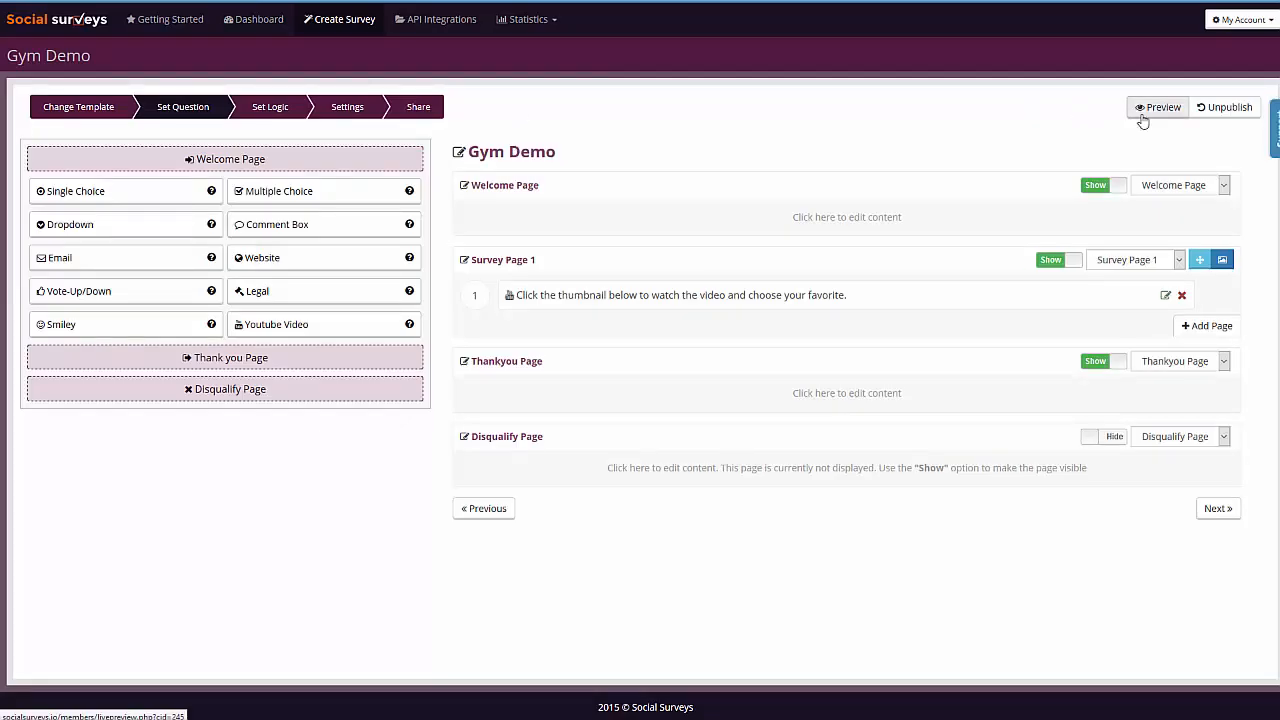
left_click(1143, 116)
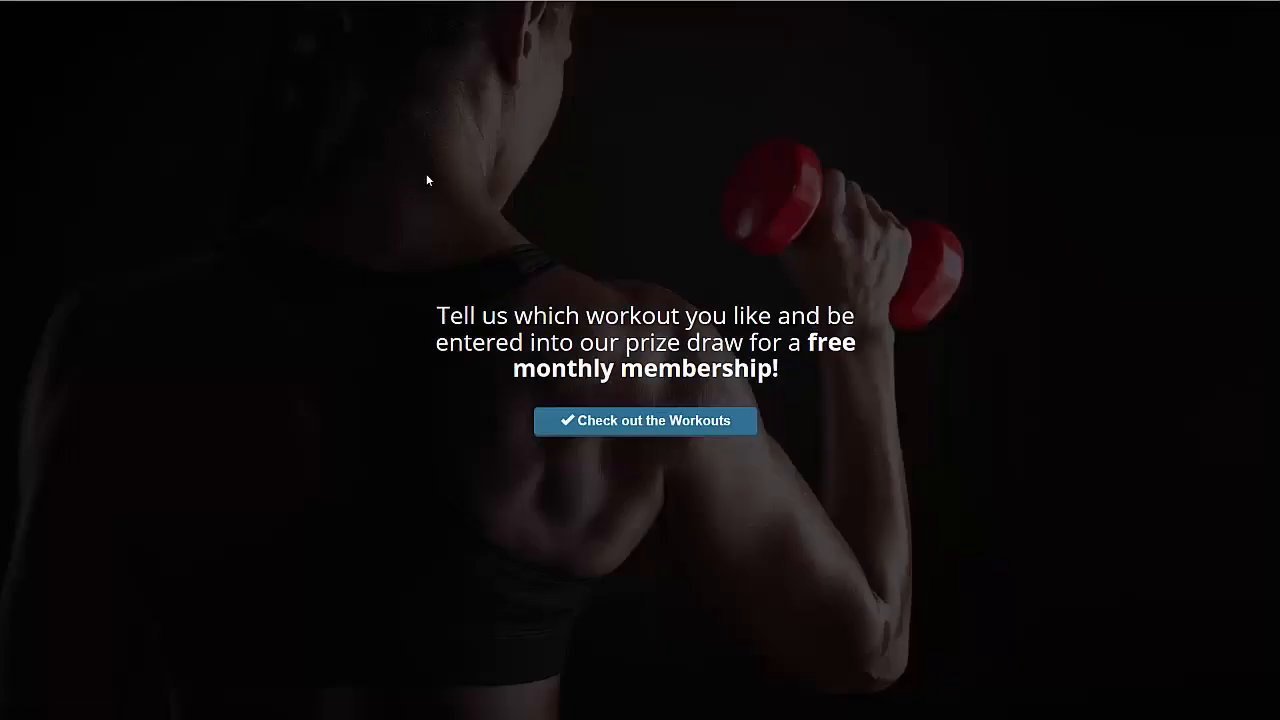
left_click(666, 429)
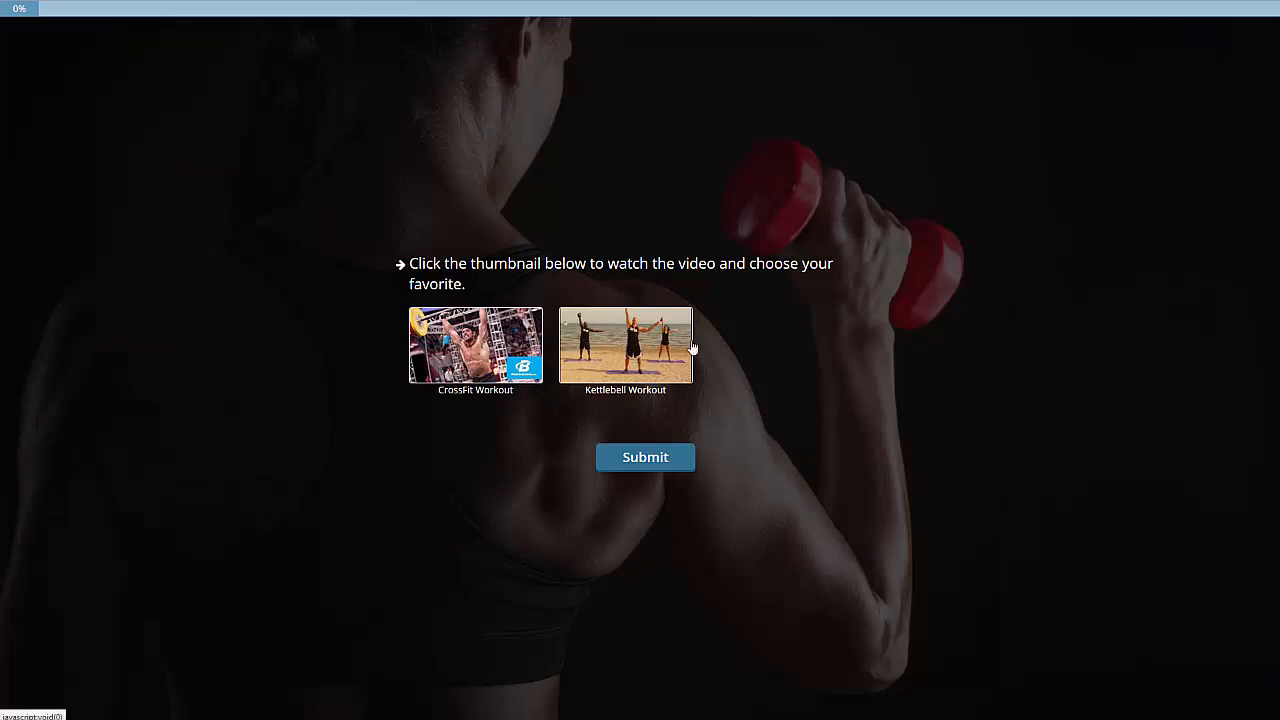
- Play the CrossFit Workout video briefly, choose Kettlebell Workout as the favorite instead, and submit the answer
left_click(480, 345)
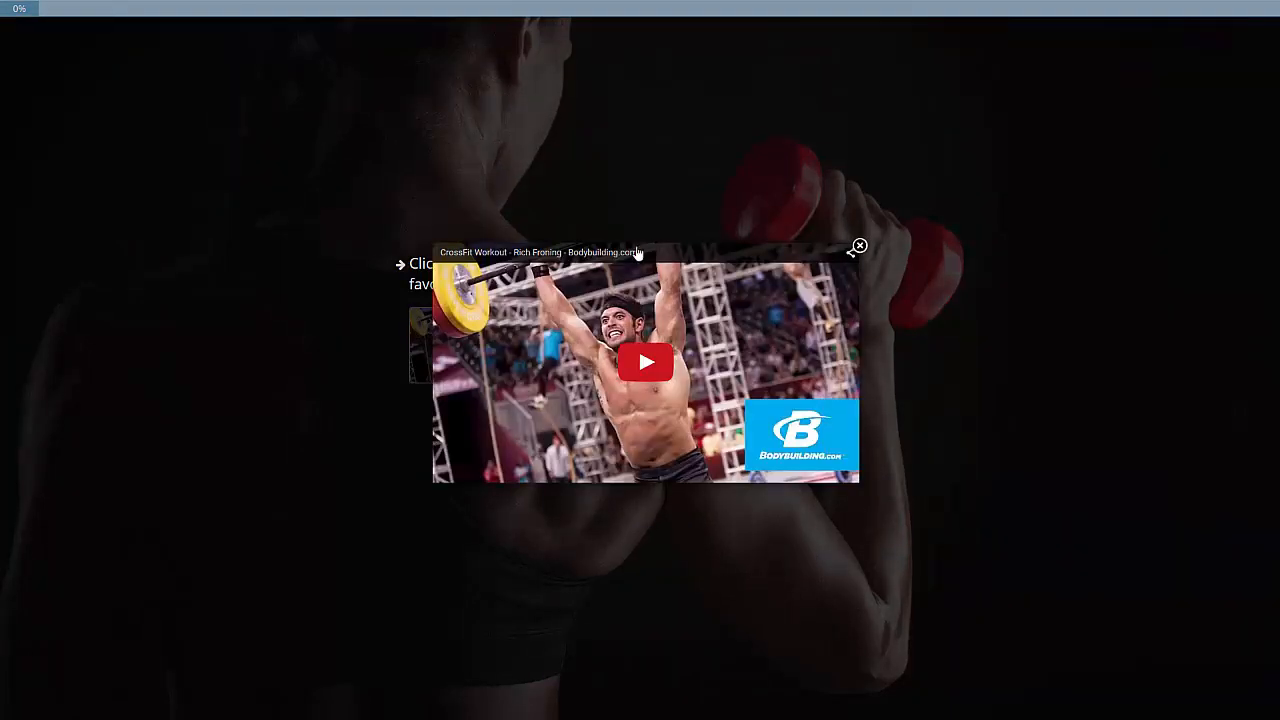
left_click(666, 360)
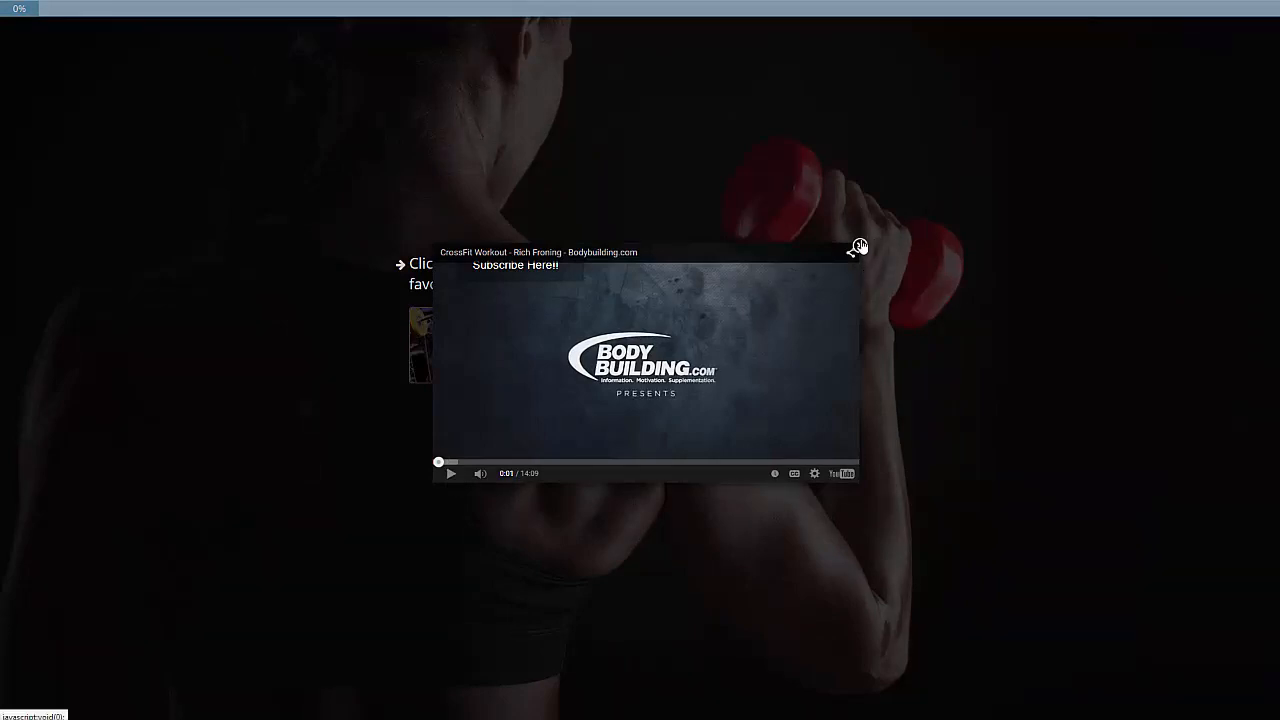
left_click(858, 247)
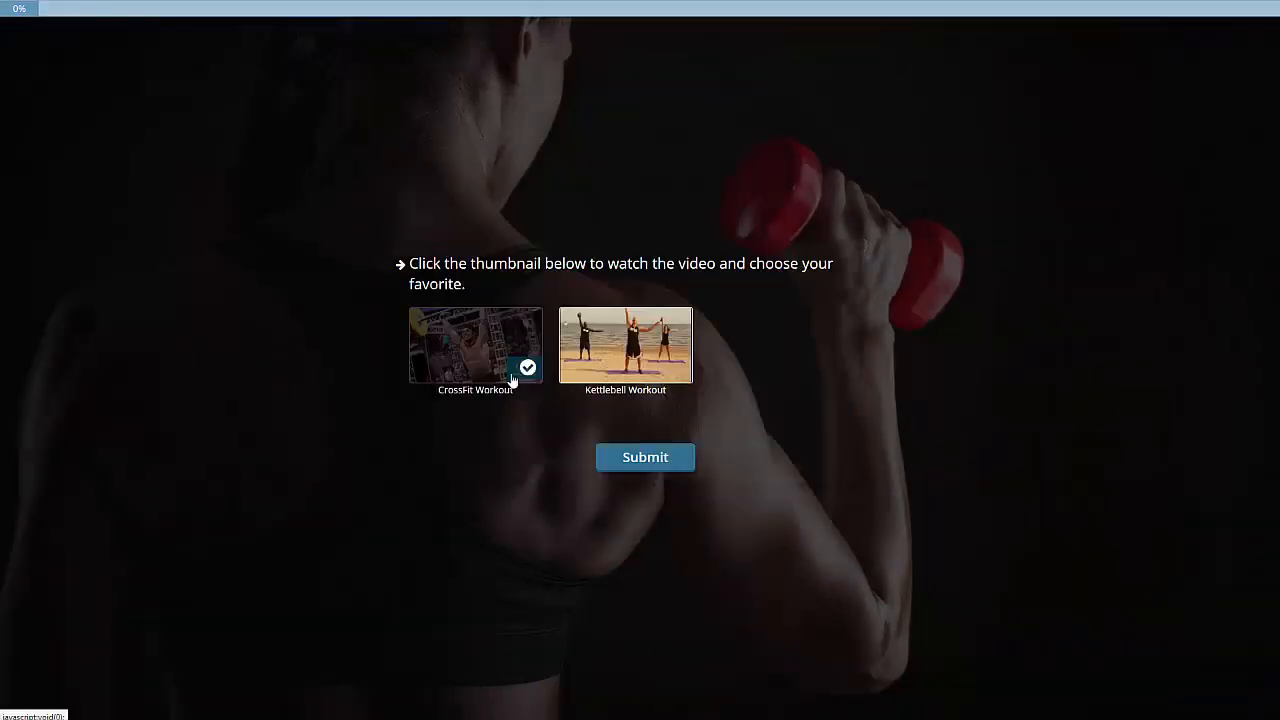
left_click(635, 354)
left_click(858, 247)
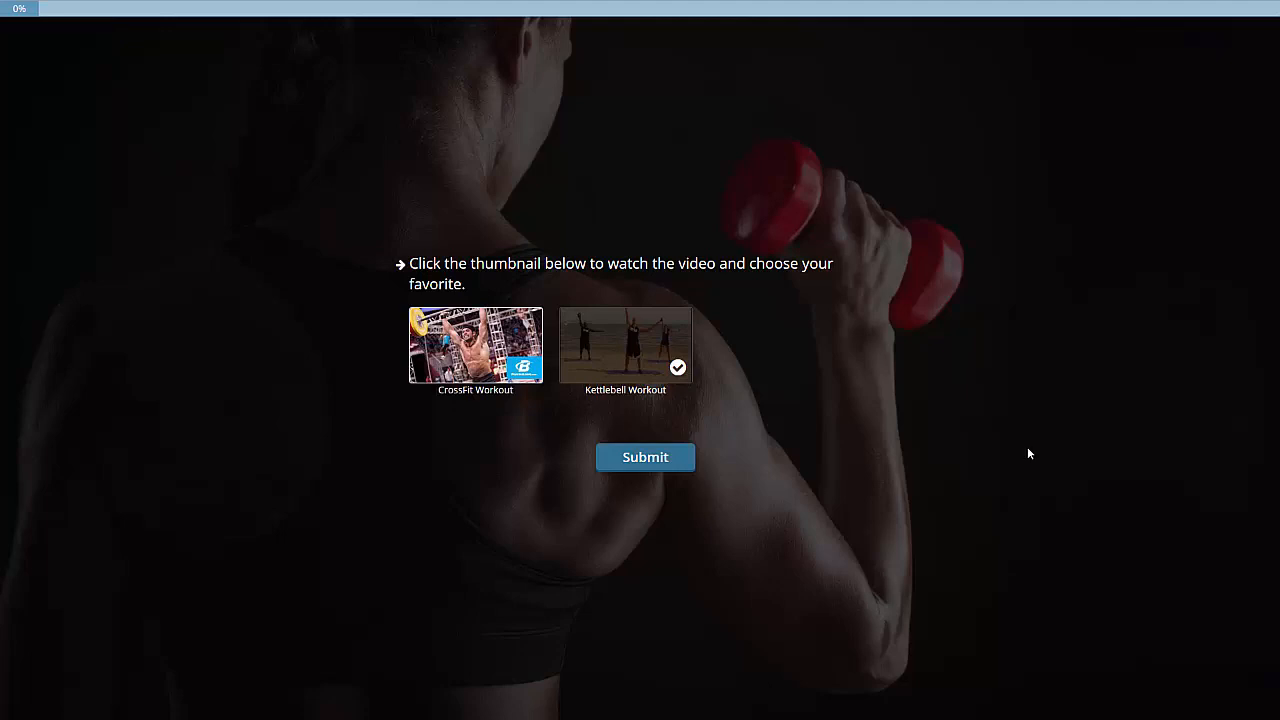
left_click(623, 466)
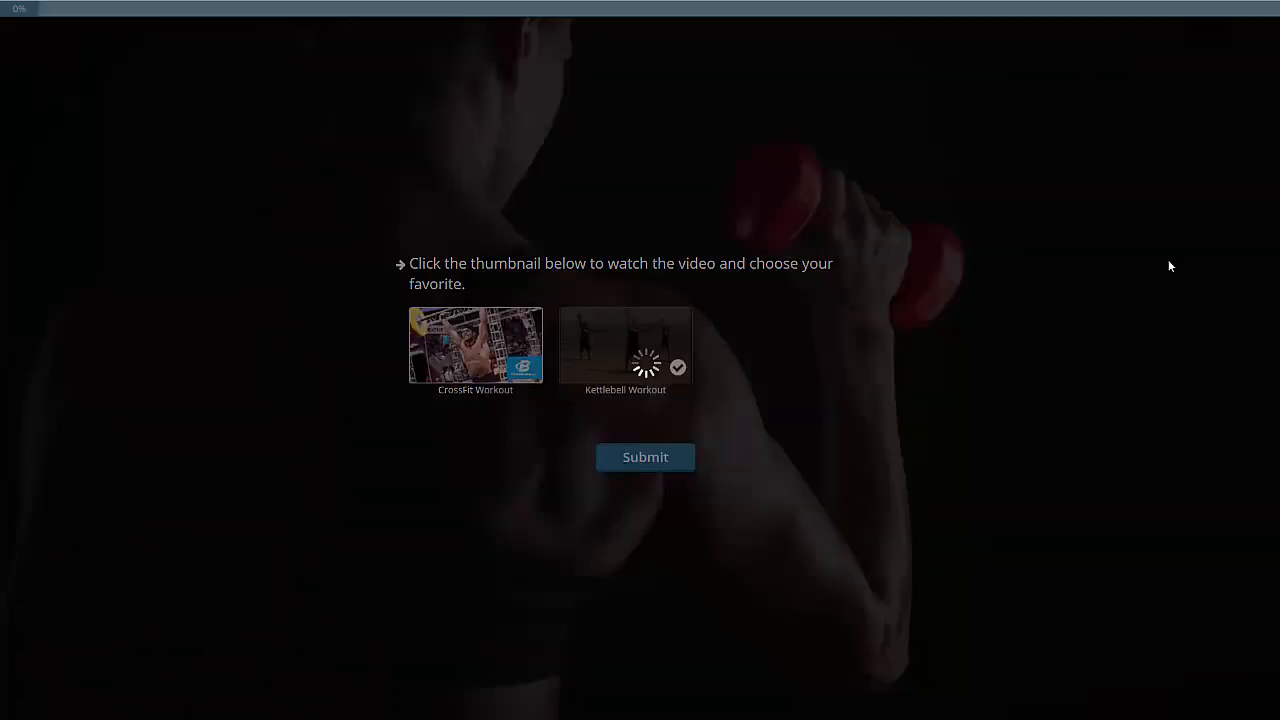